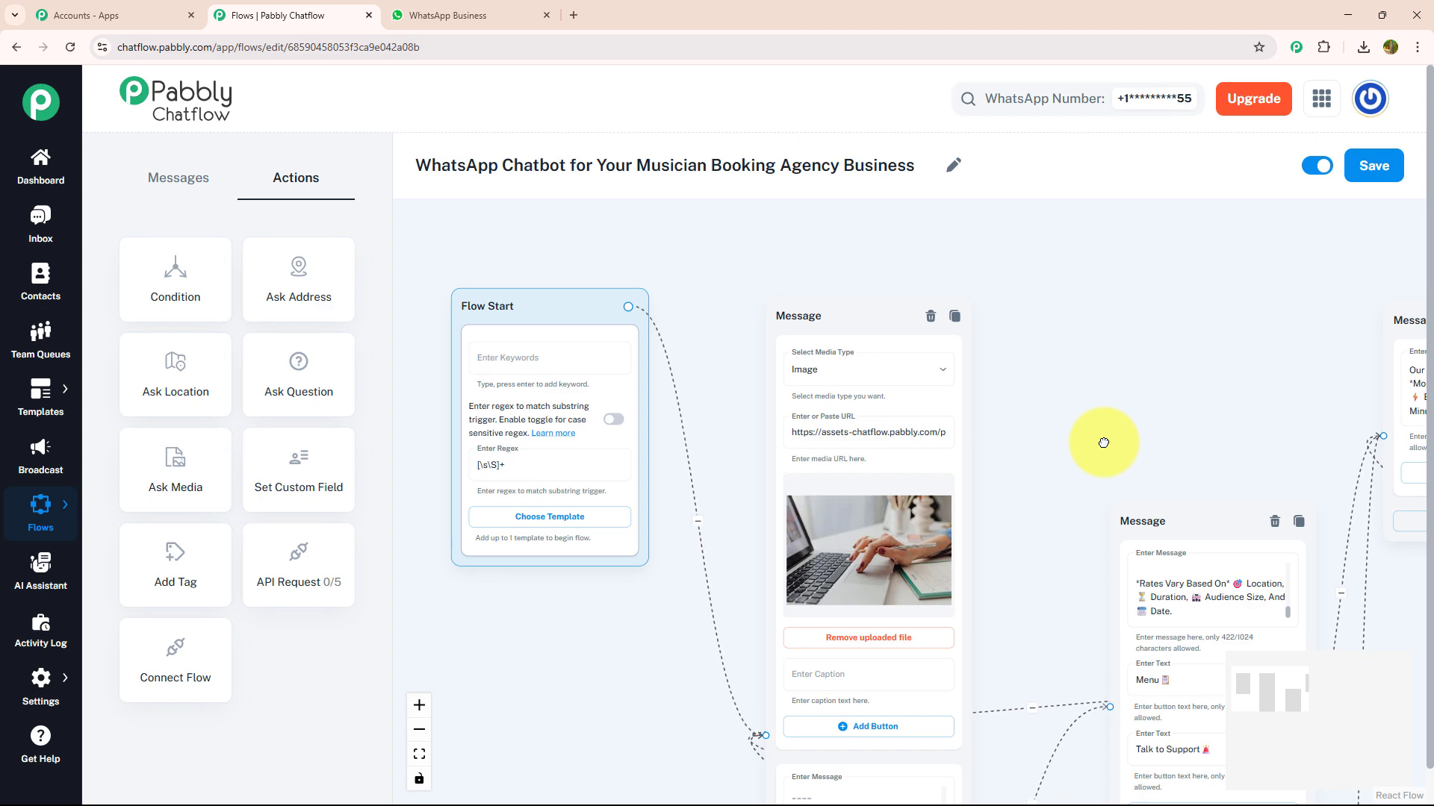
# Examine the musician booking agency chatbot flow, from the Flow Start node through its connected message and question nodes.
pyautogui.scroll(2, 1103, 443)
pyautogui.moveTo(1104, 443); pyautogui.dragTo(1410, 482)
pyautogui.scroll(3, 1172, 456)
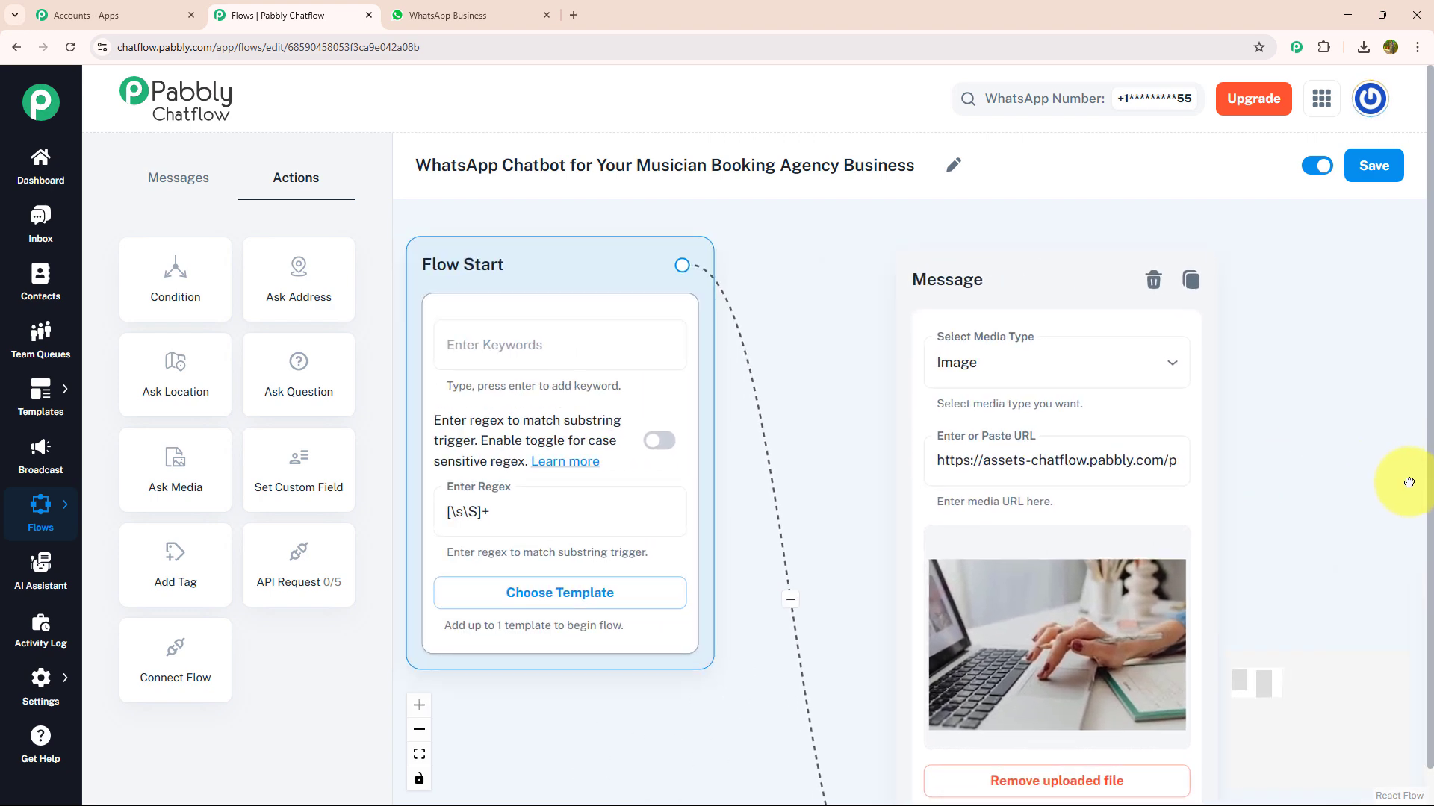
pyautogui.scroll(-4, 1409, 482)
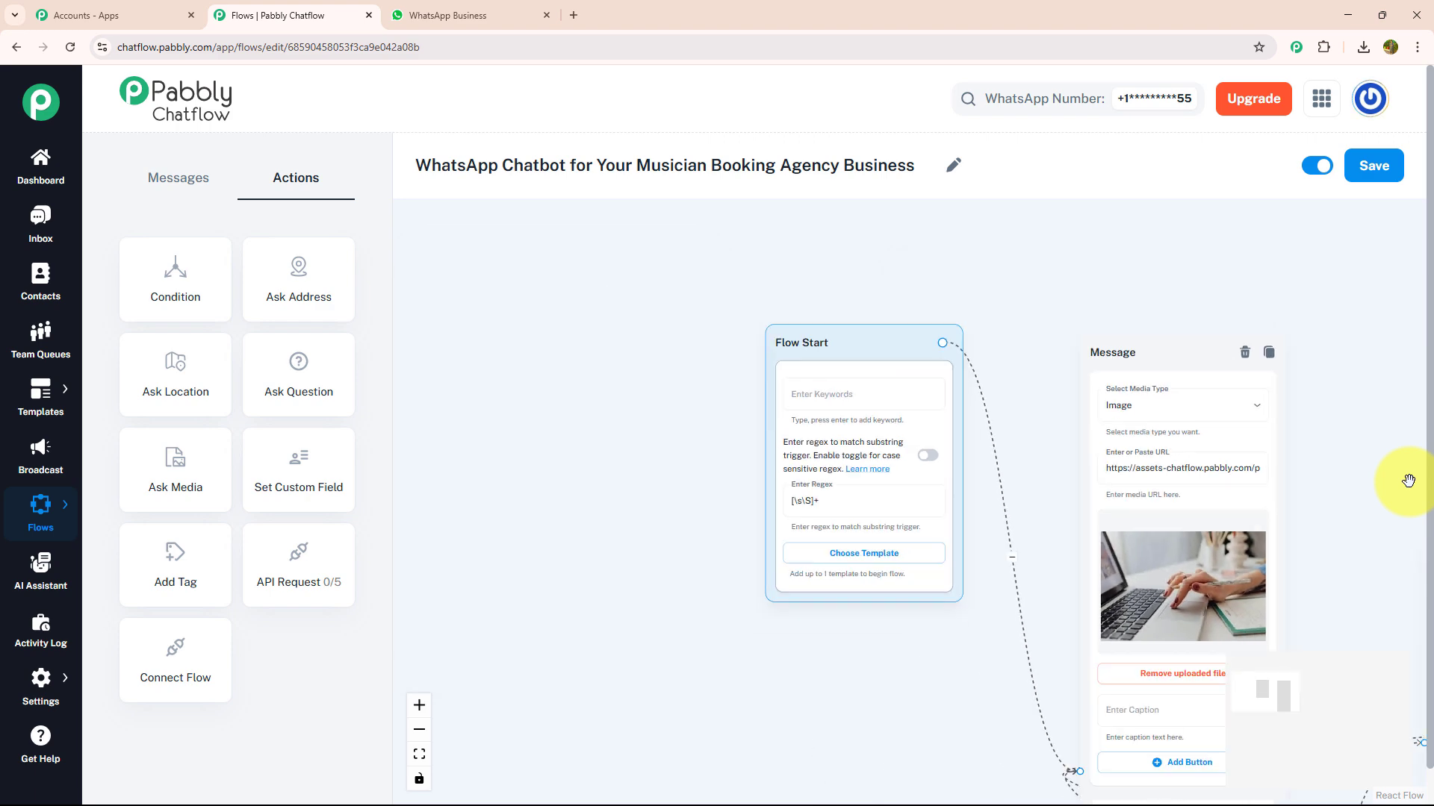
pyautogui.moveTo(1408, 481); pyautogui.dragTo(902, 317)
pyautogui.scroll(-4, 901, 317)
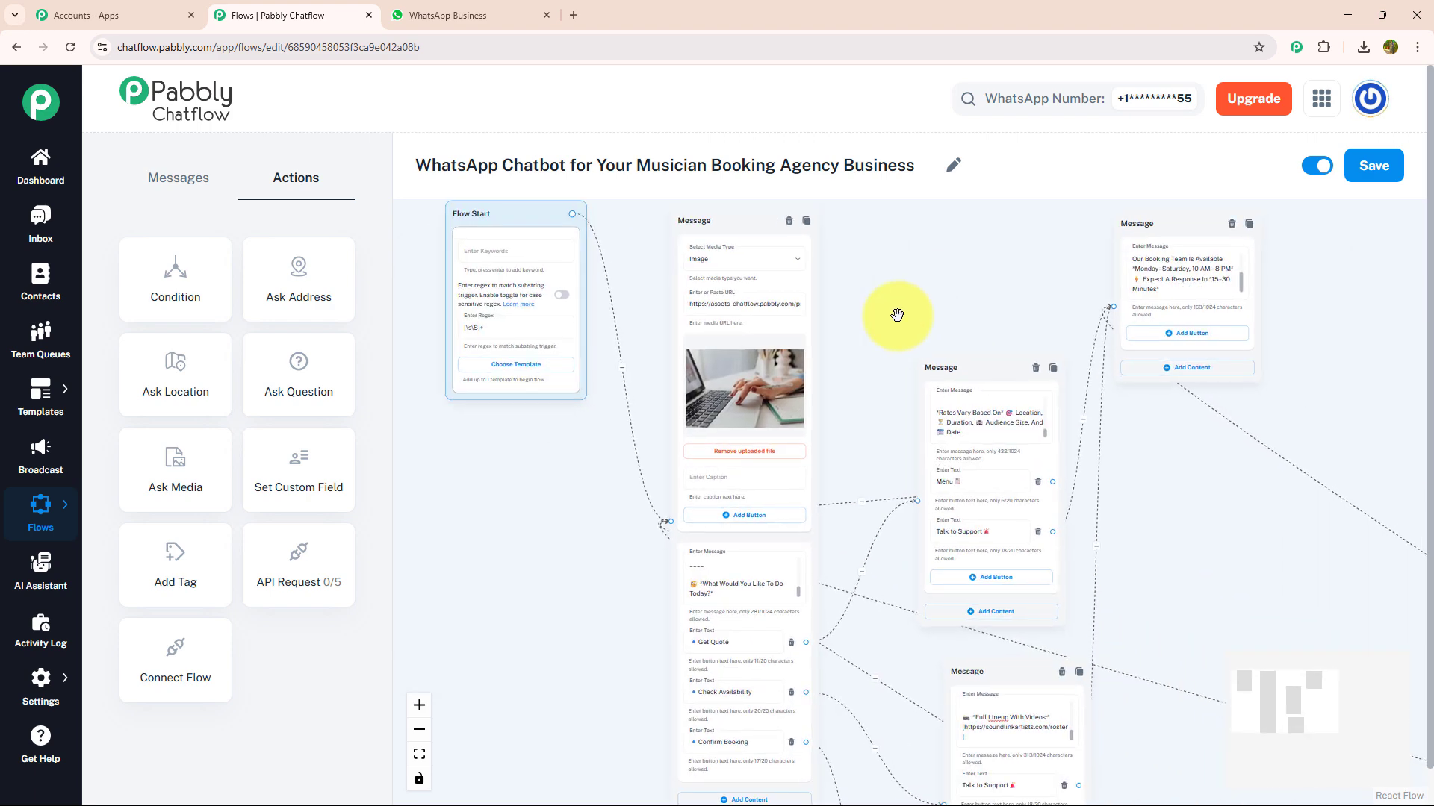
pyautogui.moveTo(1130, 475); pyautogui.dragTo(988, 449)
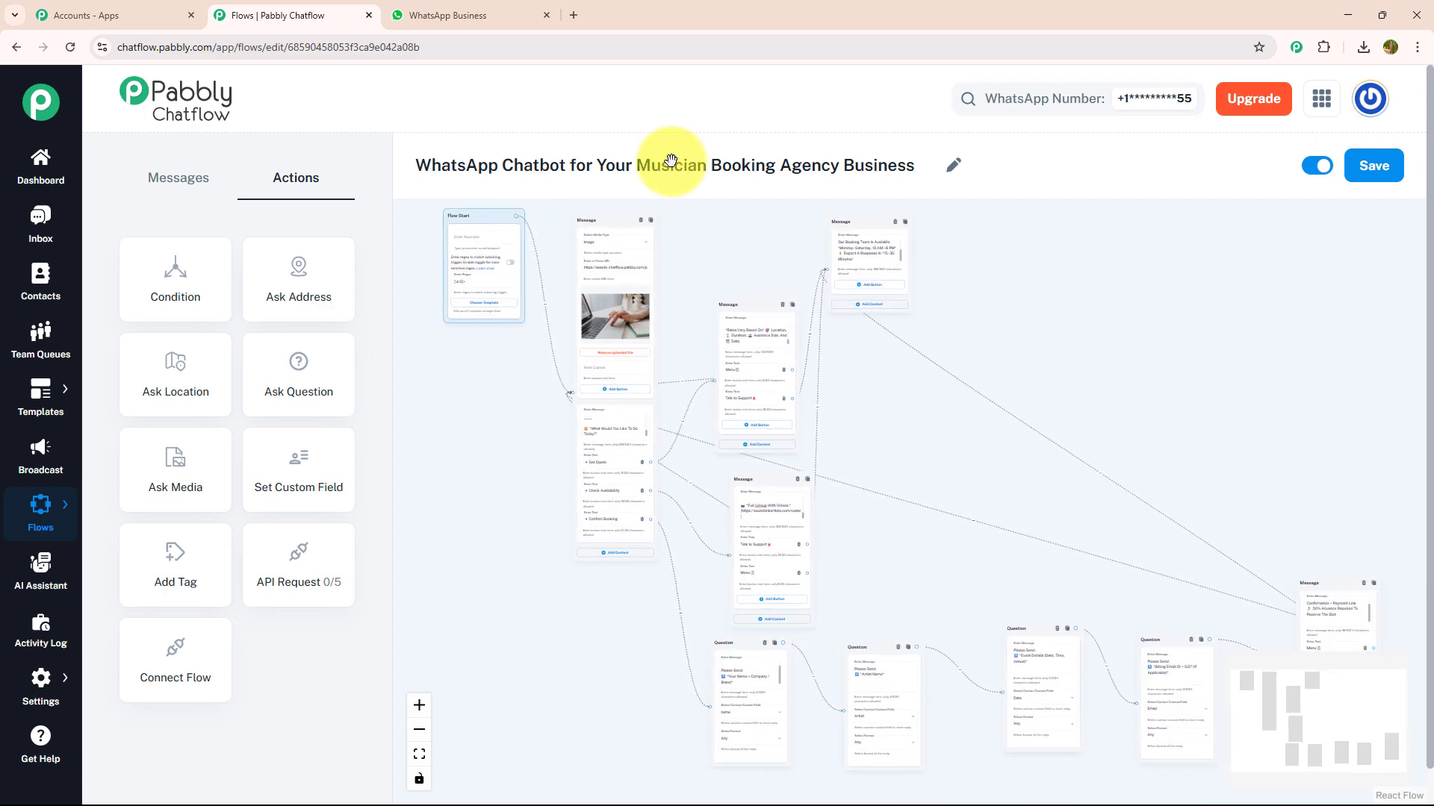
# Switch to WhatsApp Business and send "hey" in the Company chat to trigger the chatbot.
pyautogui.click(432, 10)
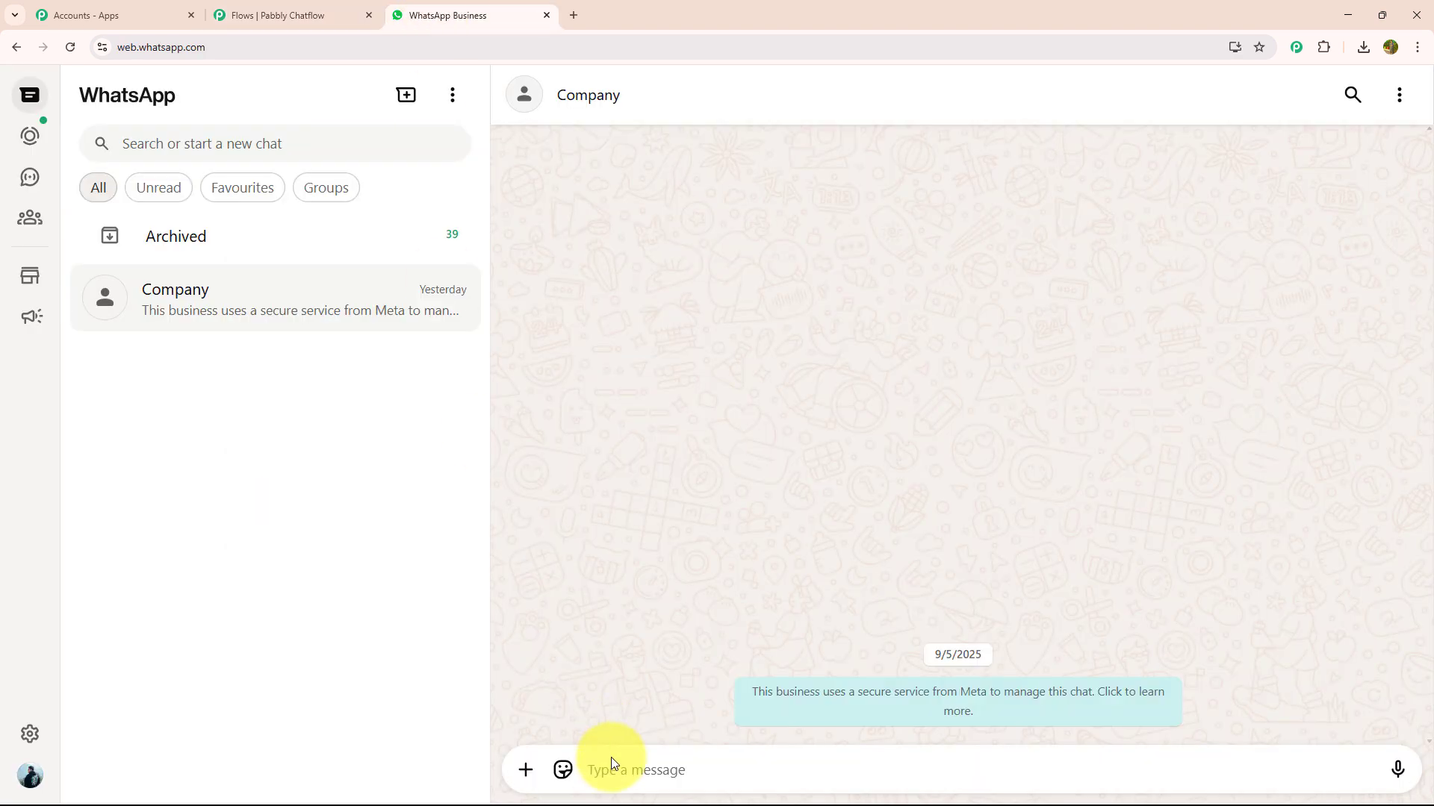
pyautogui.write('h')
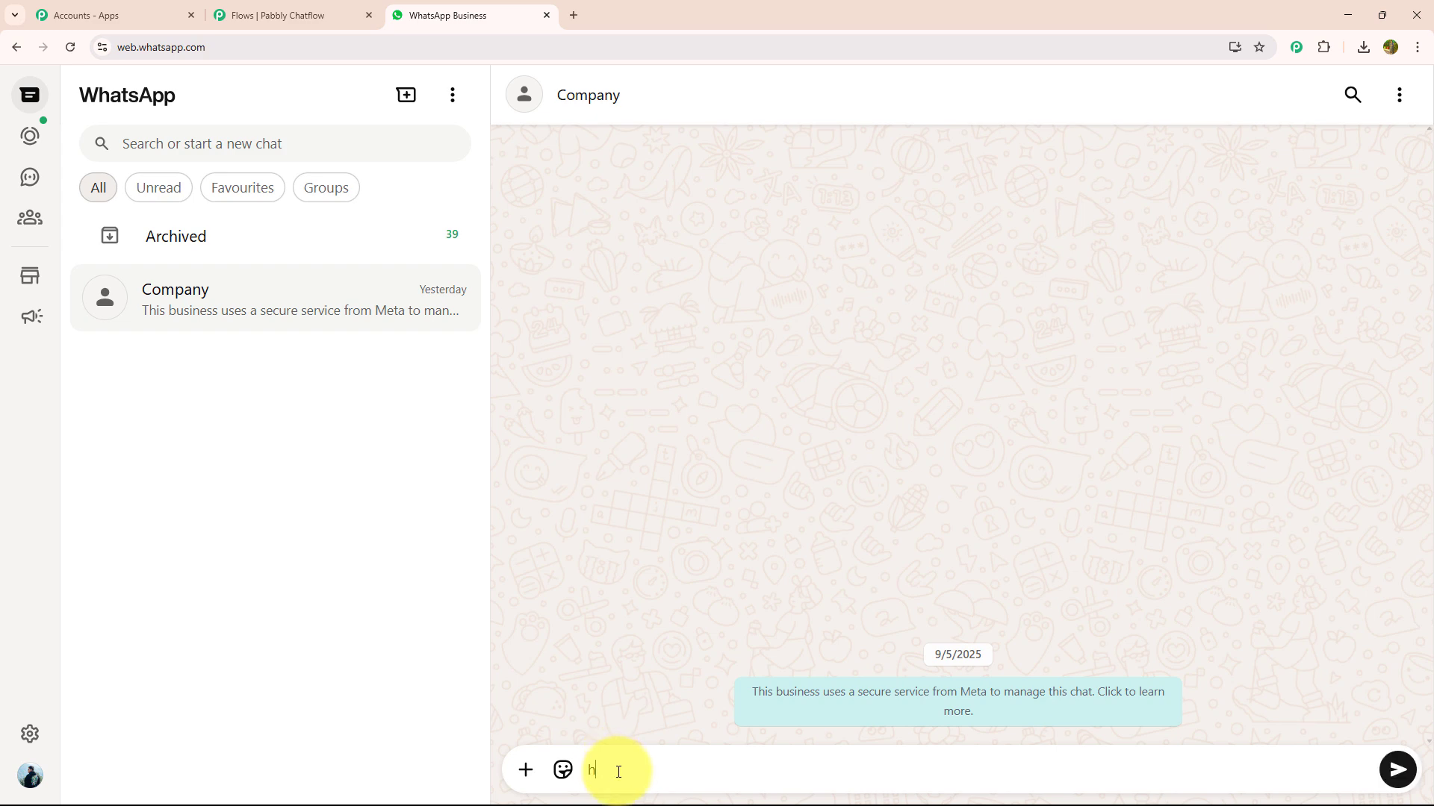
pyautogui.write('ey')
pyautogui.press('Return')
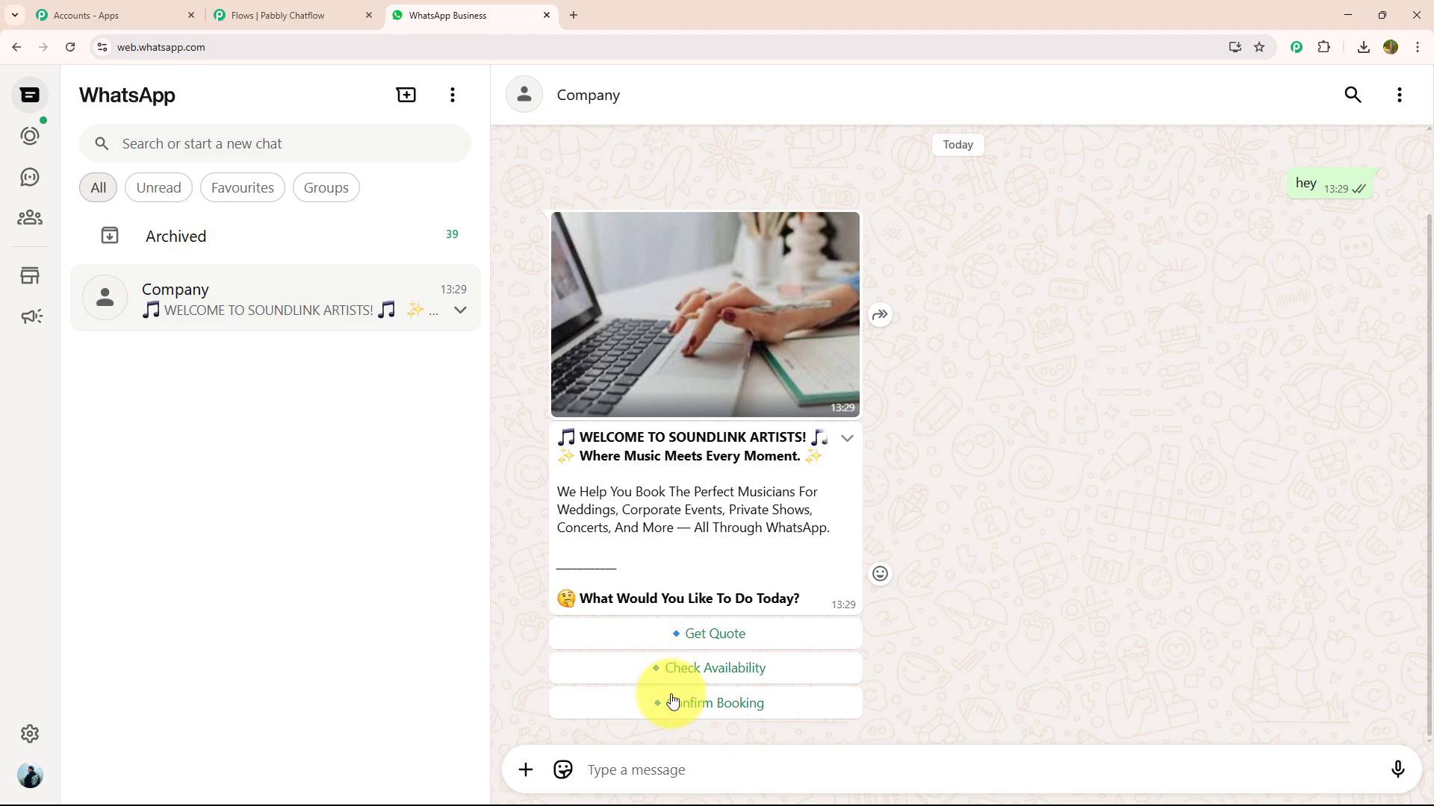
# Test the chatbot replies by choosing Get Quote, Menu and Check Availability in turn, and review the conversation.
pyautogui.click(675, 640)
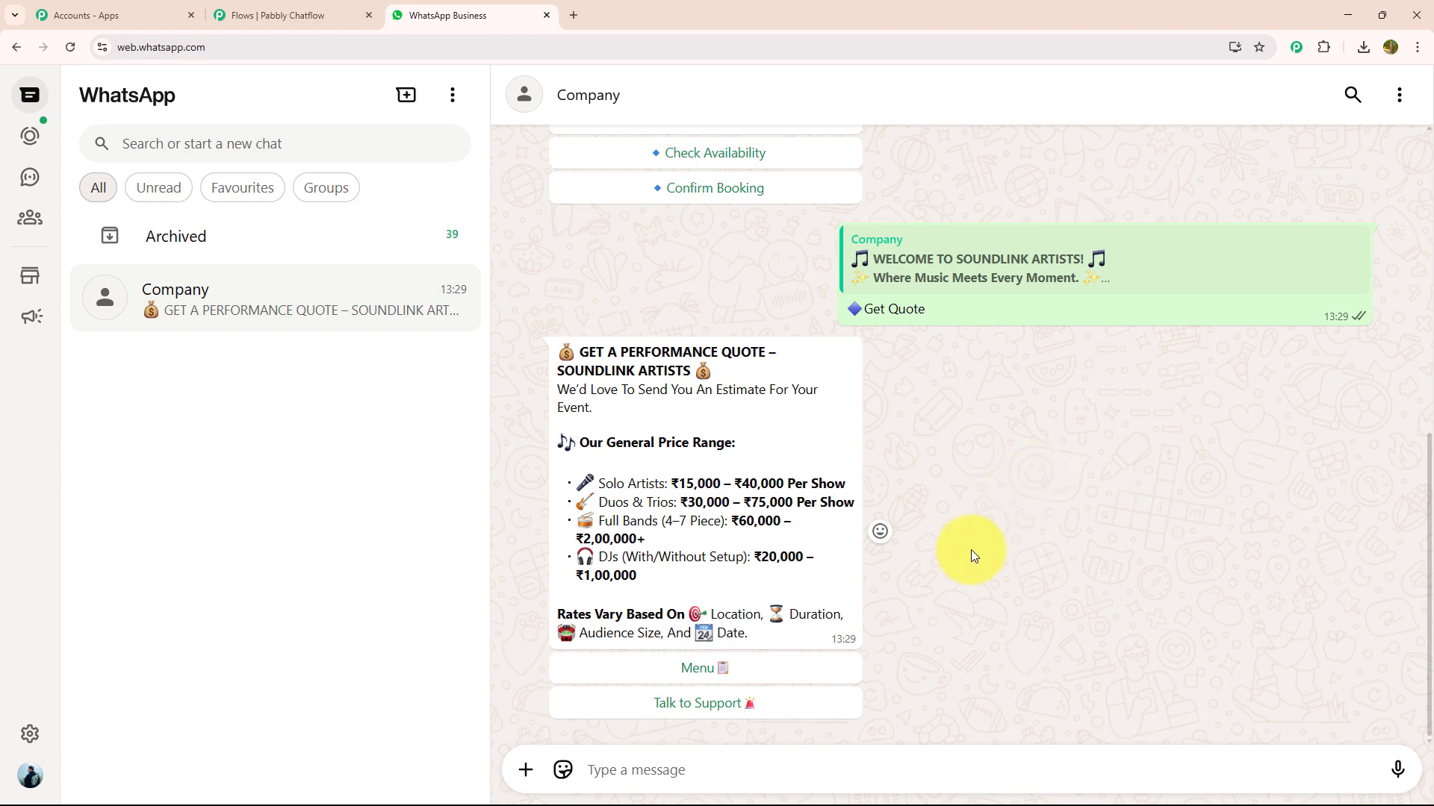
pyautogui.click(763, 674)
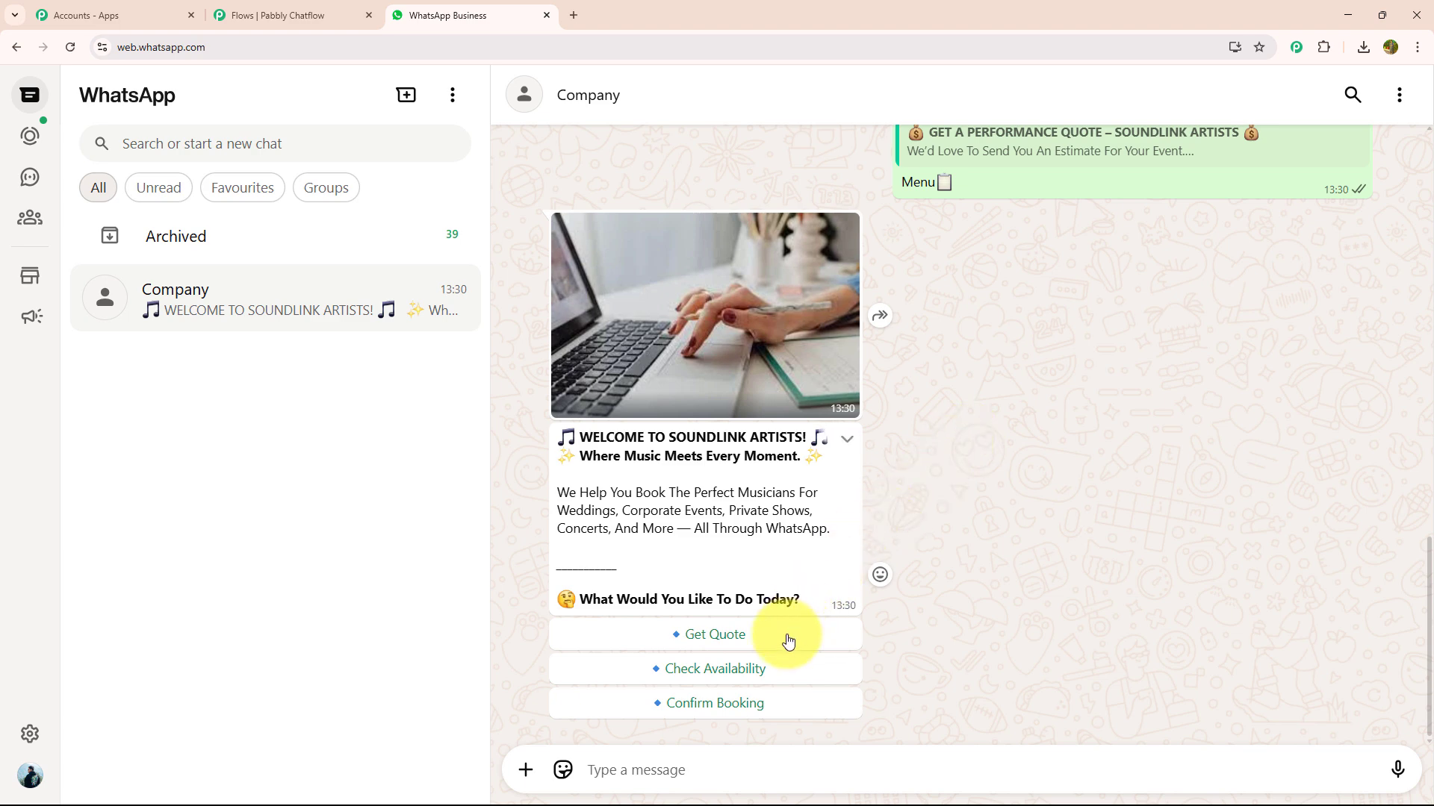
pyautogui.click(754, 677)
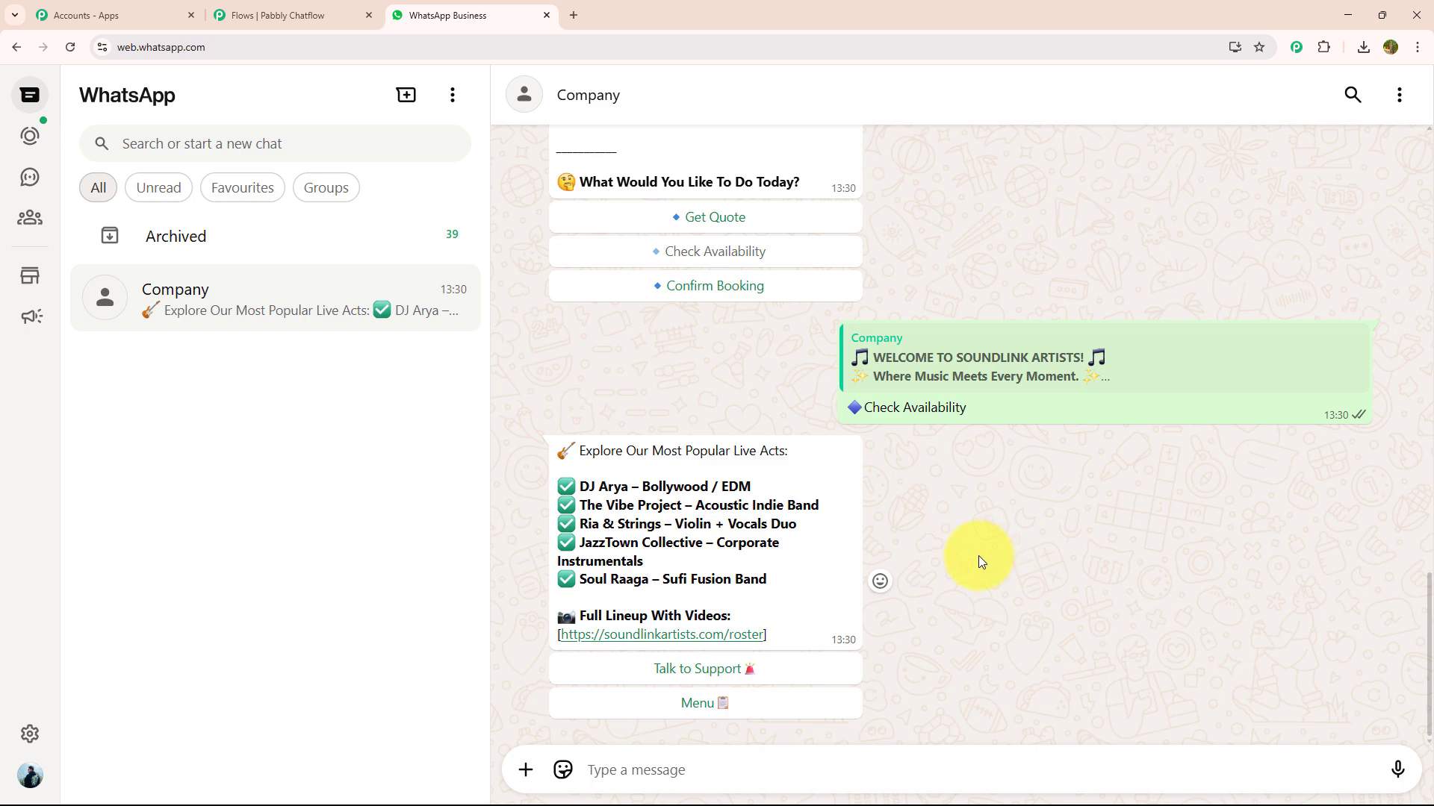
pyautogui.scroll(6, 980, 559)
pyautogui.scroll(10, 1023, 621)
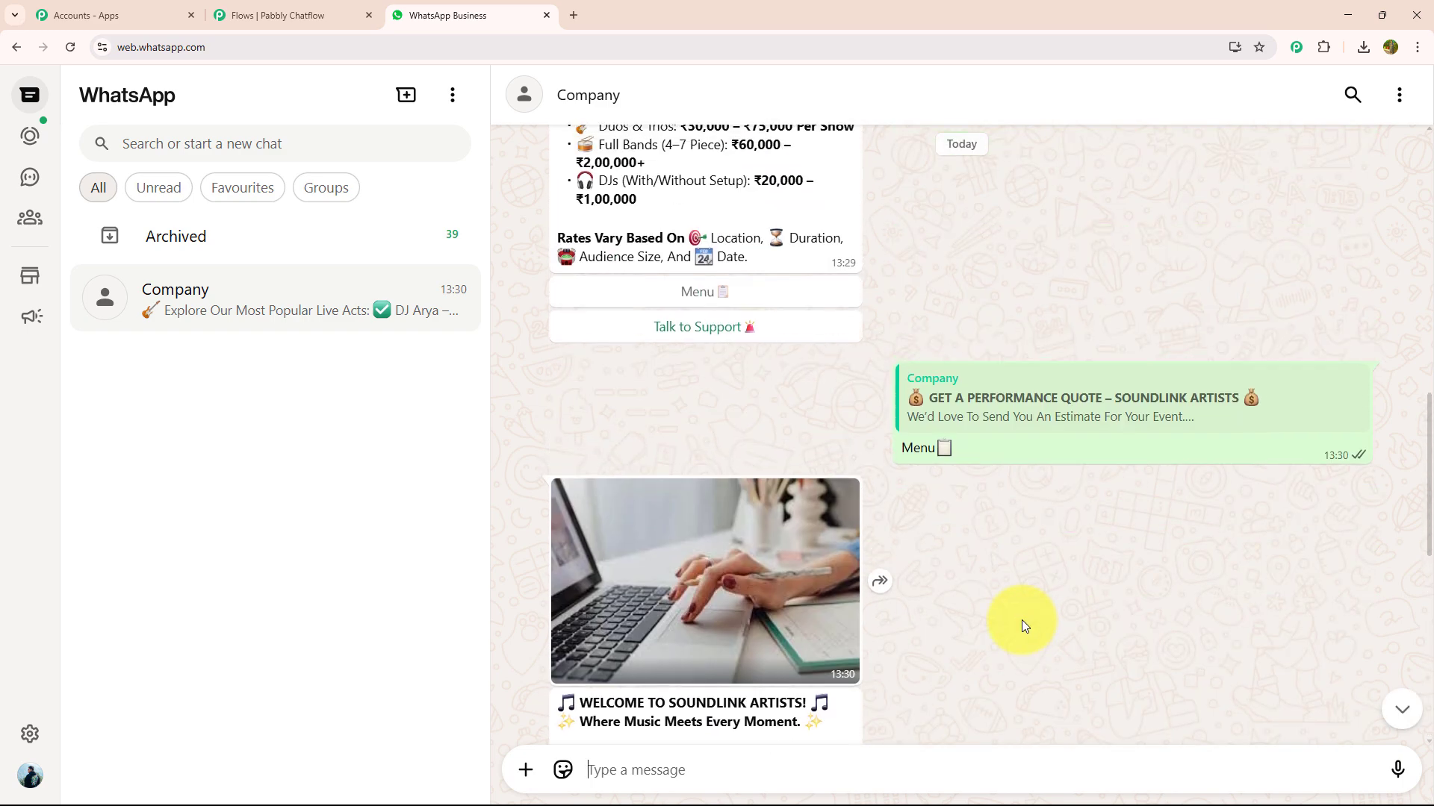
pyautogui.scroll(5, 1023, 625)
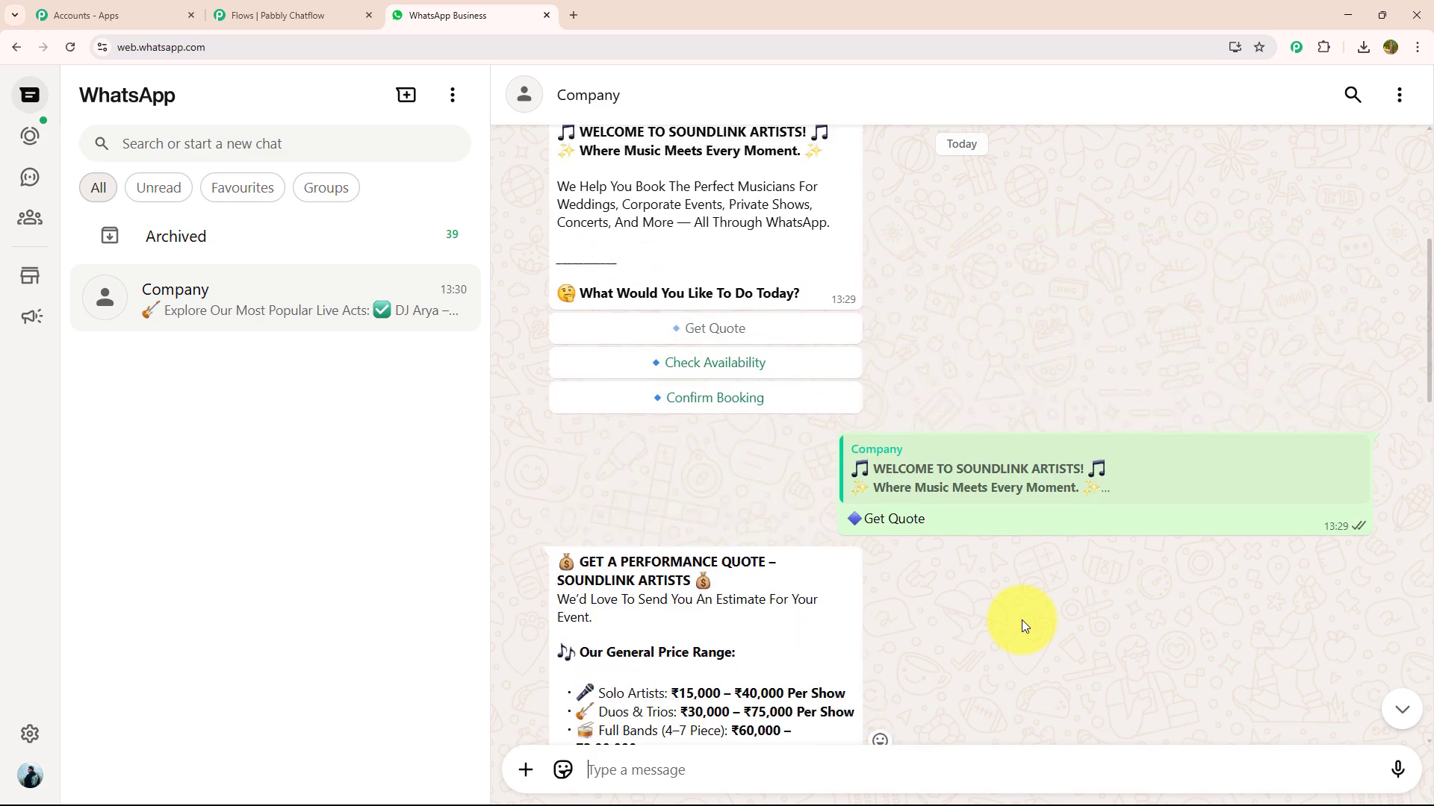
pyautogui.scroll(-5, 1023, 625)
pyautogui.scroll(-10, 1023, 626)
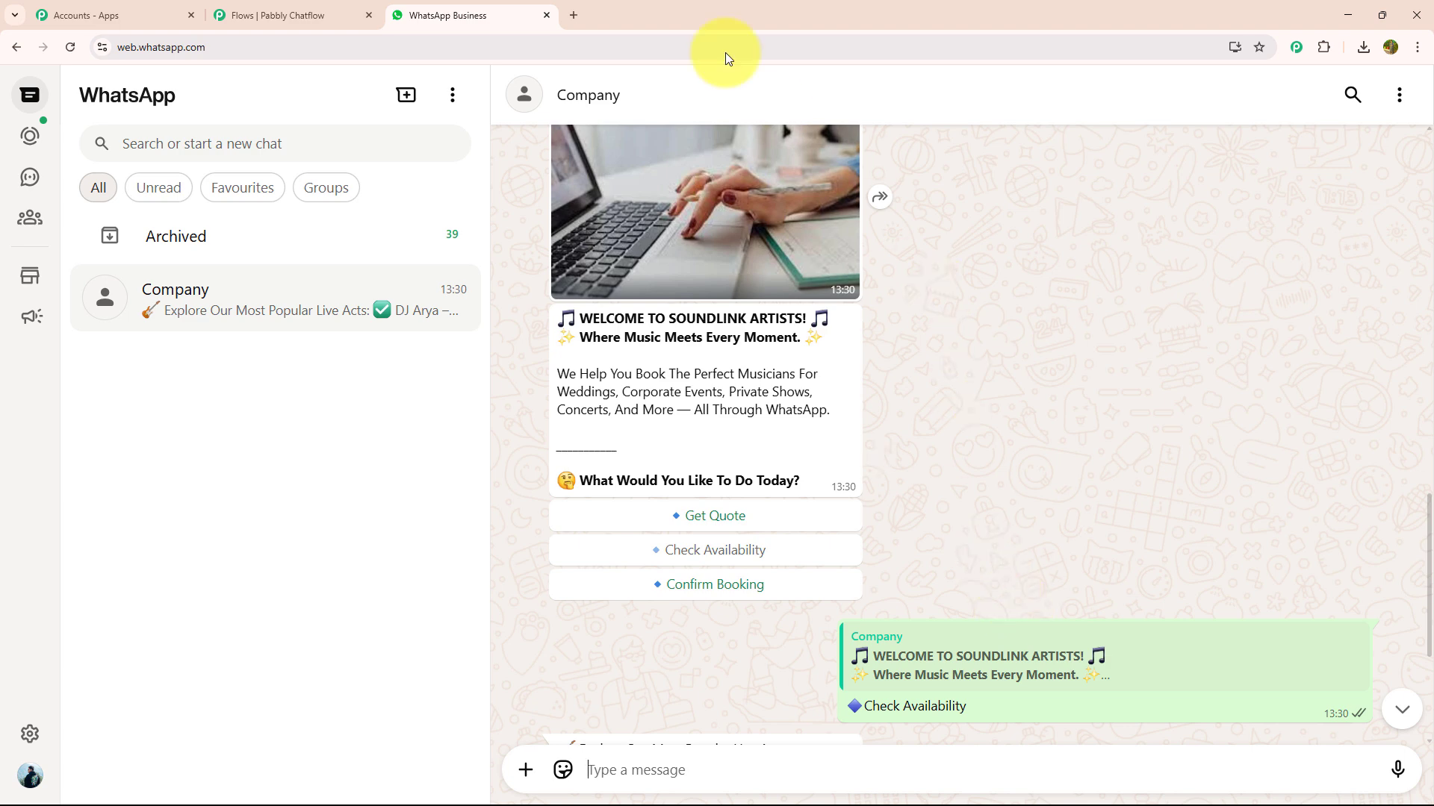
# Open pabbly.com/chatflow in a new browser tab, sign in and access the Pabbly Chatflow dashboard.
pyautogui.click(575, 13)
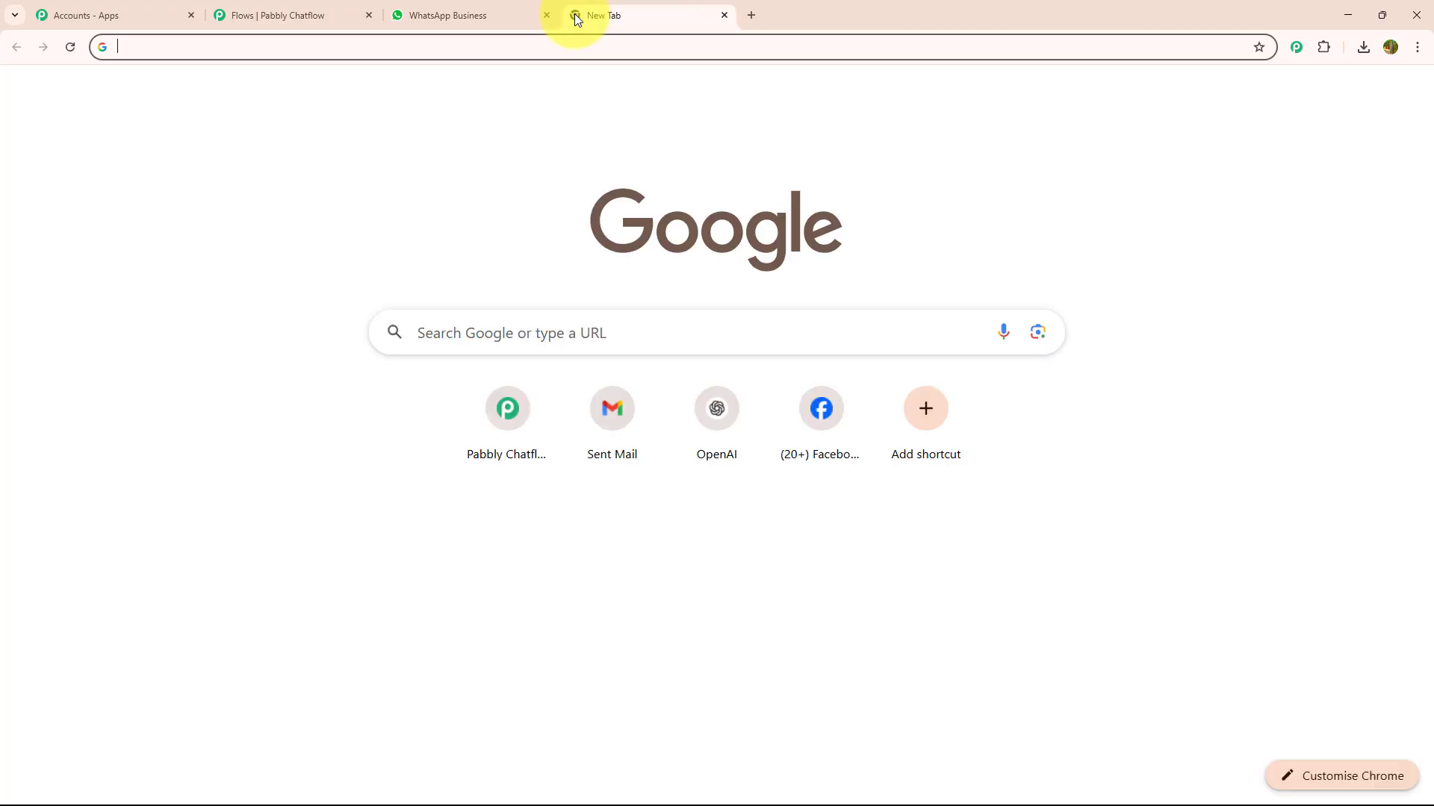
pyautogui.click(688, 48)
pyautogui.write('pabbly.com/chatflow')
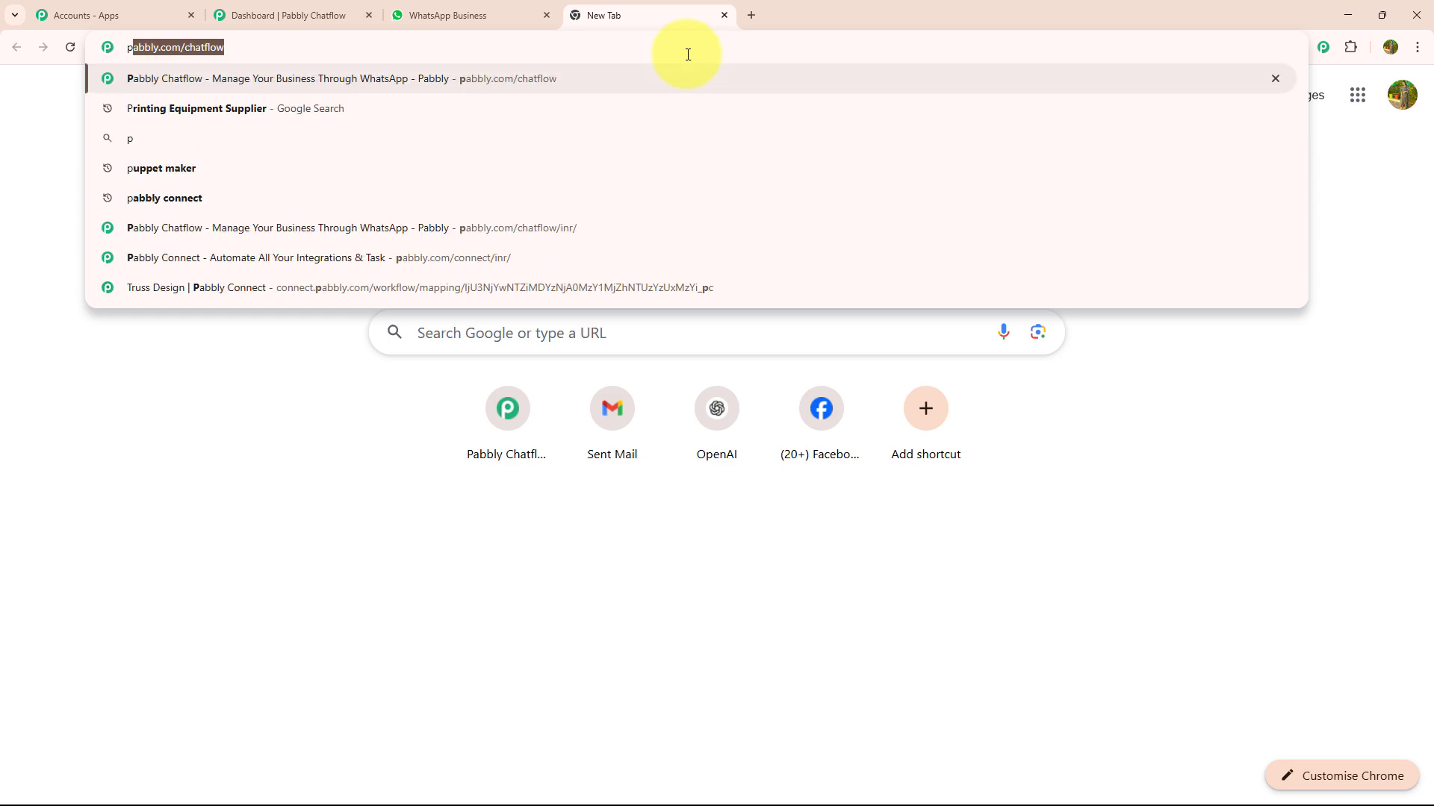
pyautogui.press('Return')
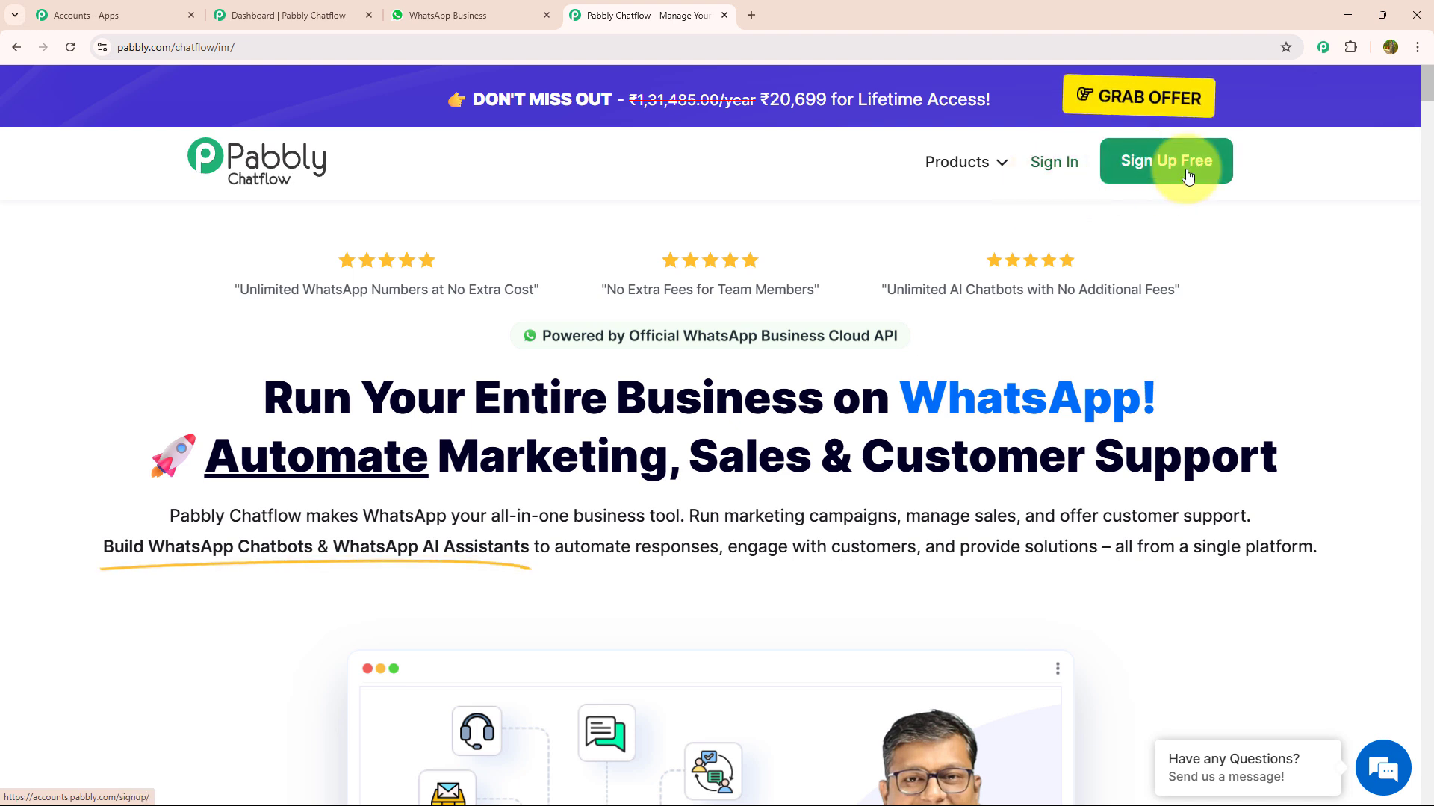
pyautogui.click(1062, 173)
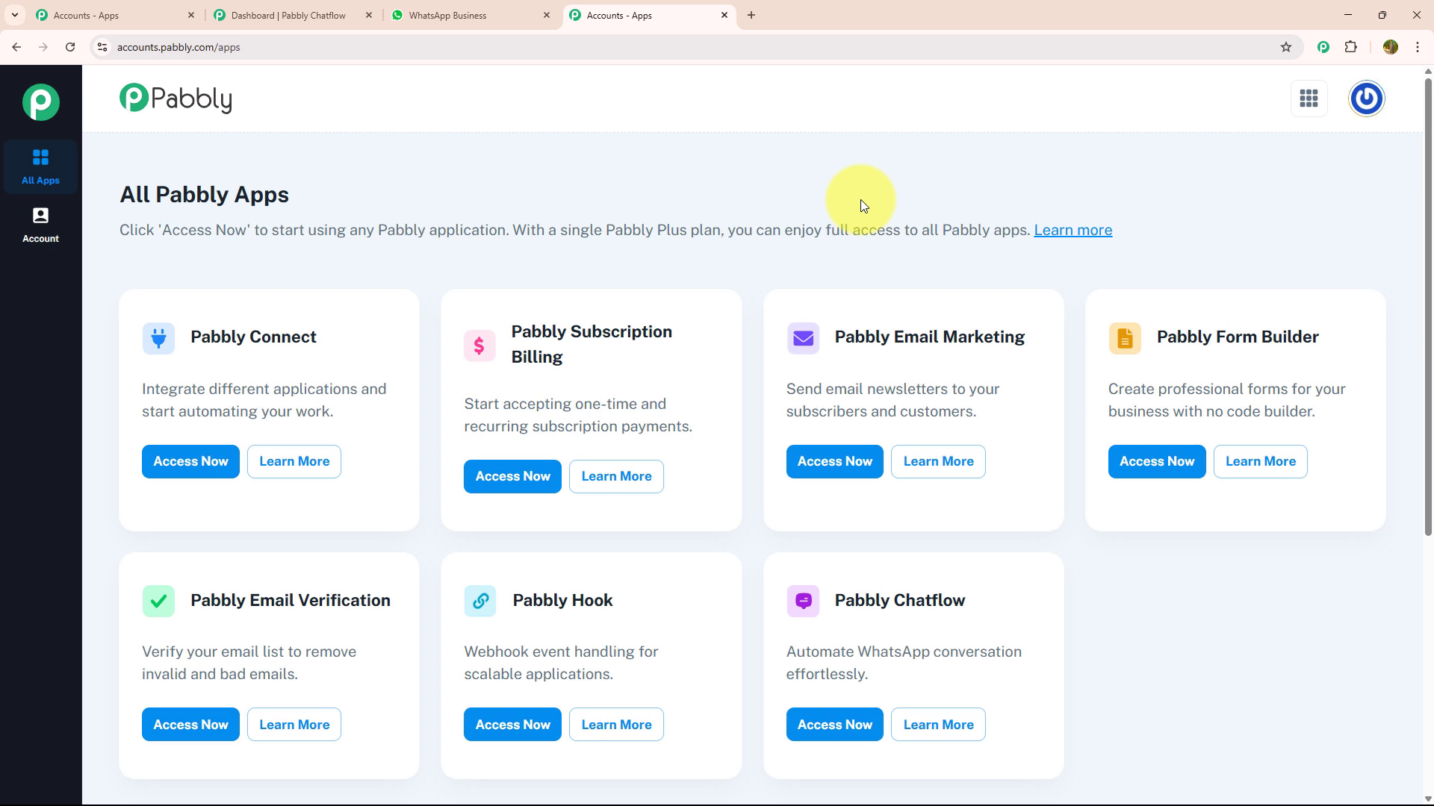
pyautogui.click(833, 733)
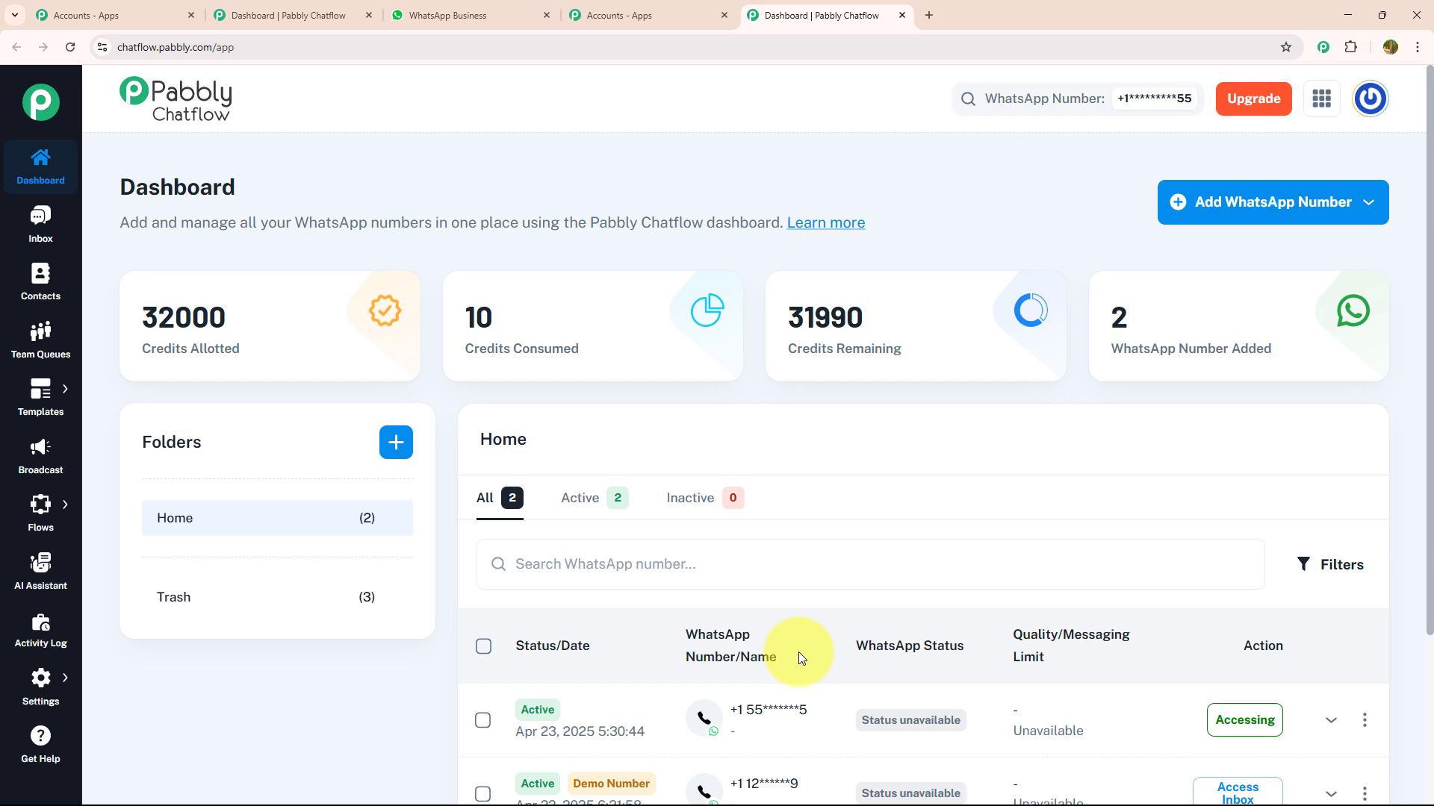
# Look at the Manual Token Connect and WhatsApp Connect forms for adding a WhatsApp number, closing both without connecting.
pyautogui.click(1202, 215)
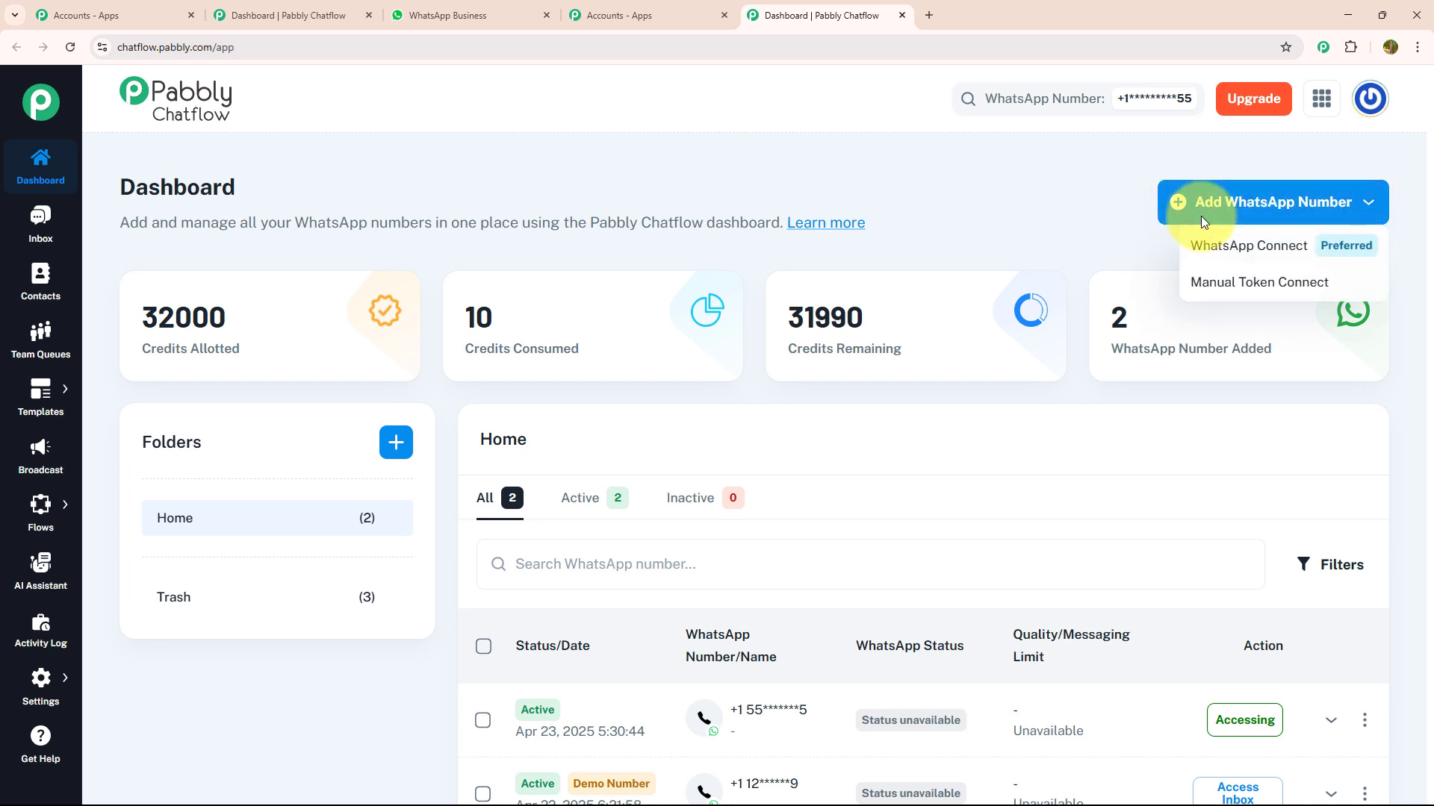
pyautogui.click(1207, 290)
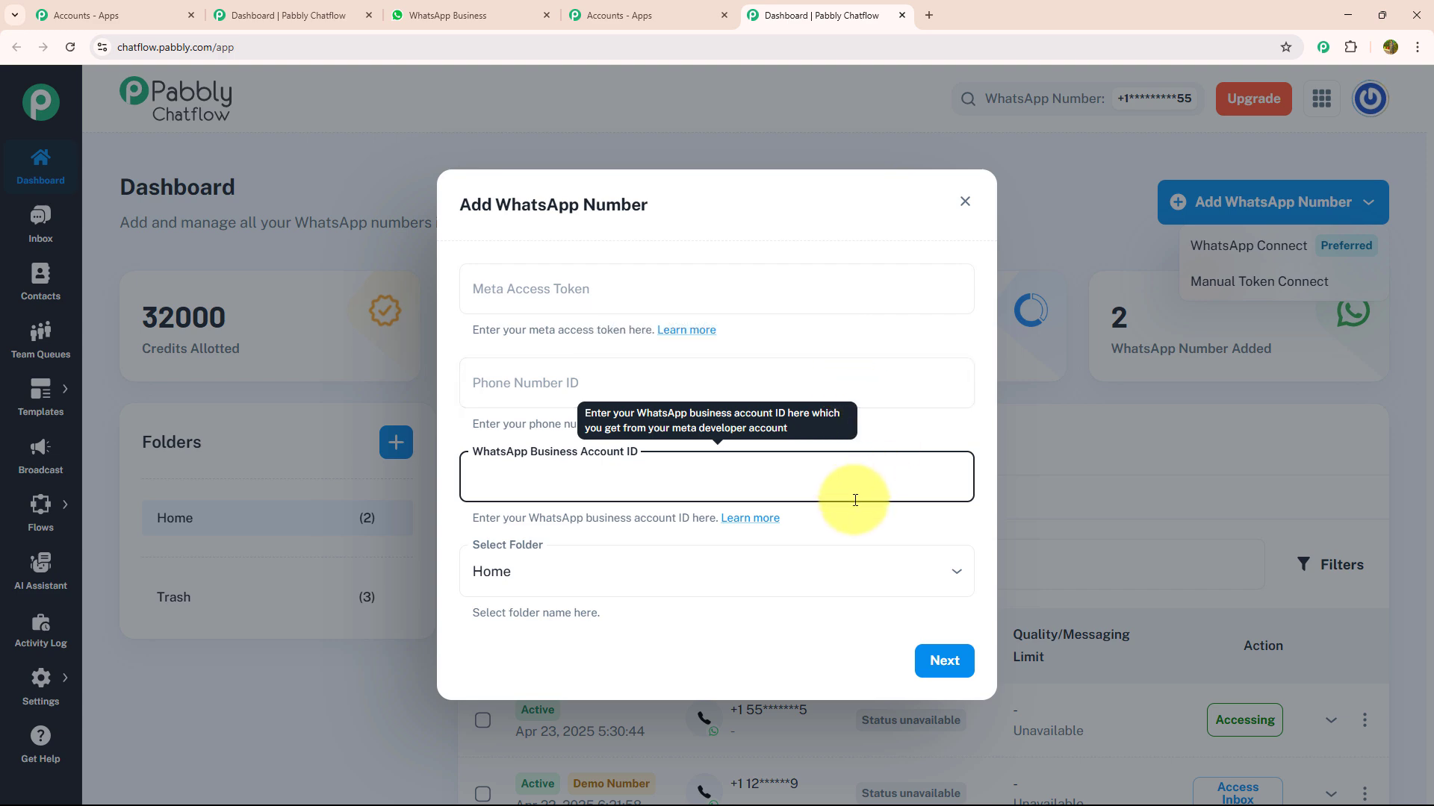
pyautogui.click(1211, 256)
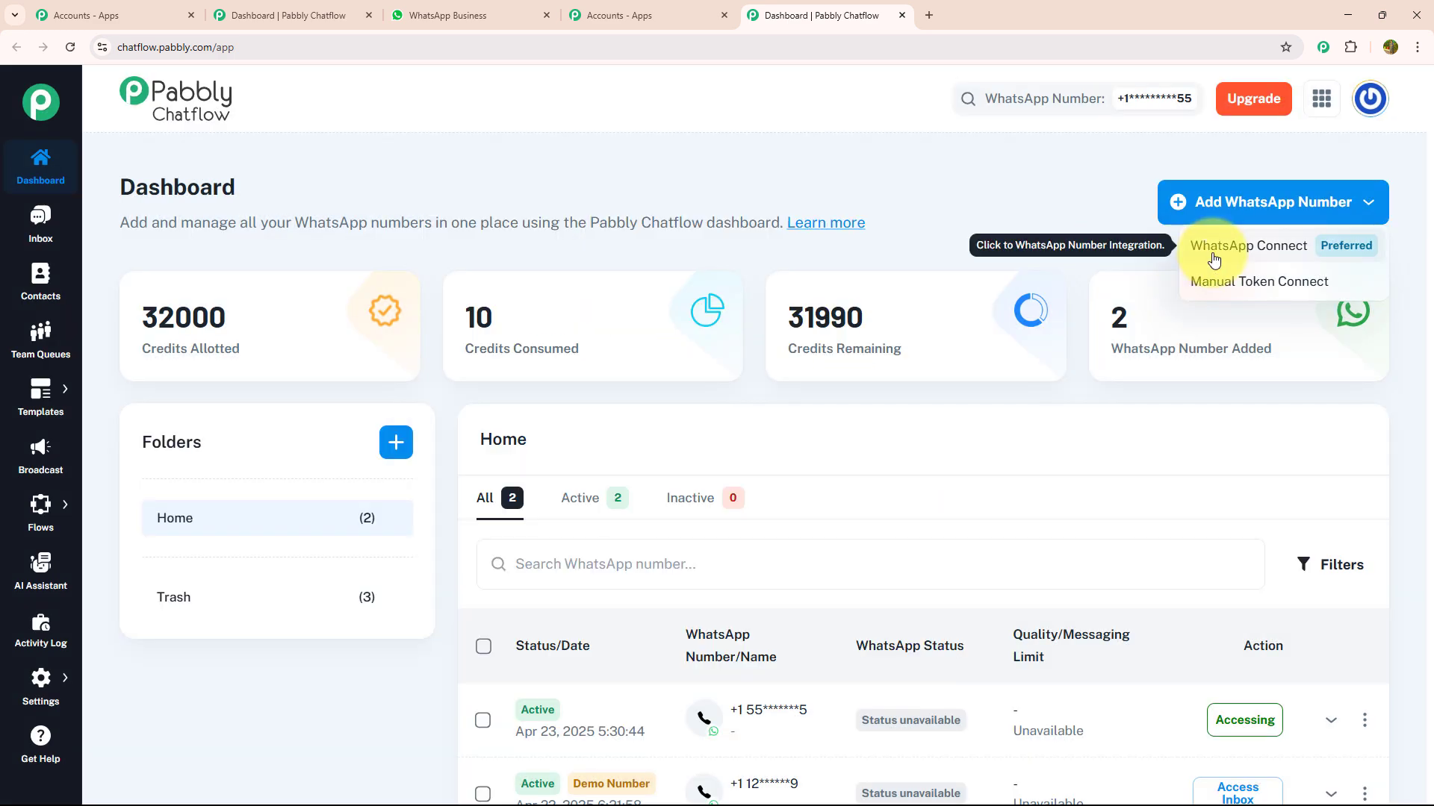
pyautogui.click(1210, 260)
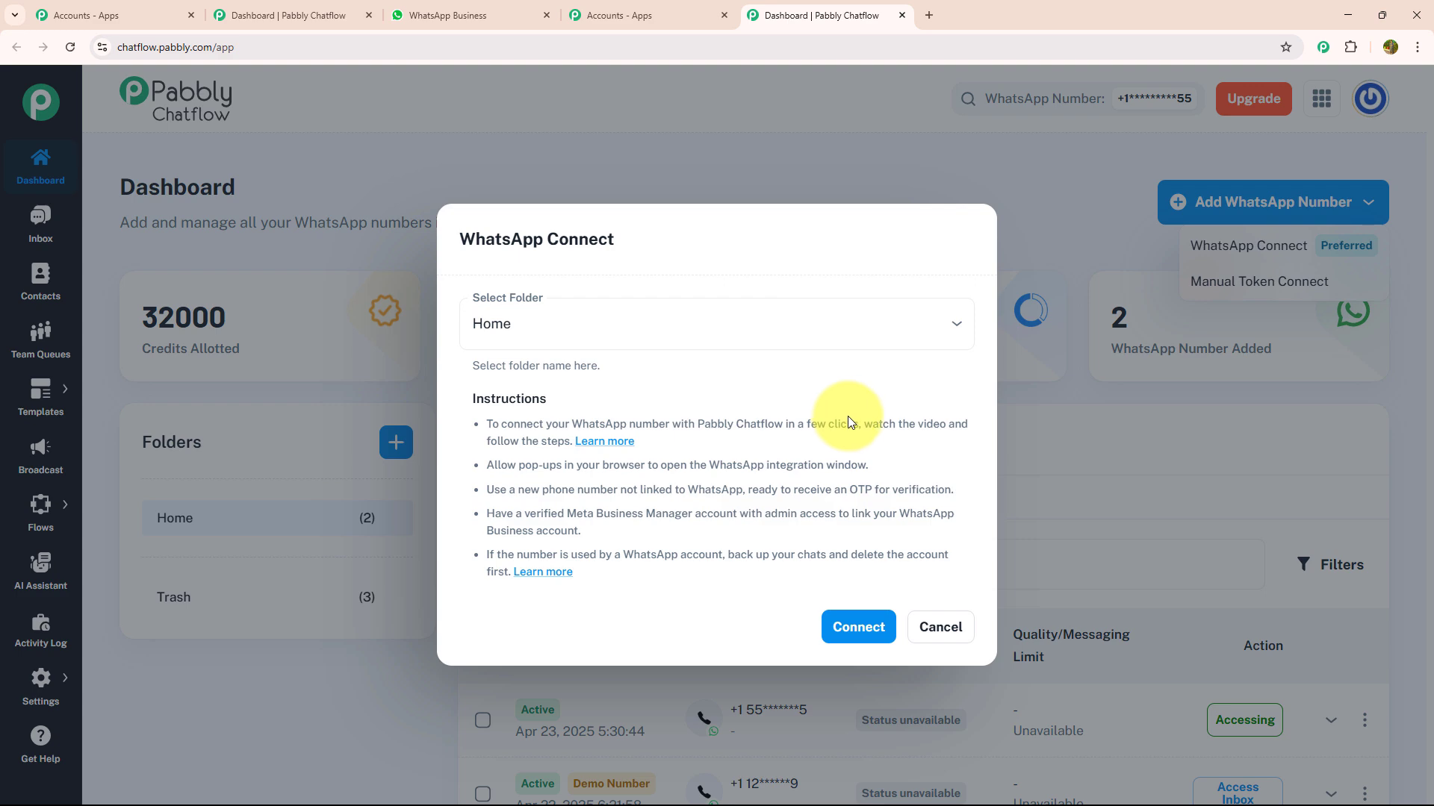
pyautogui.click(933, 628)
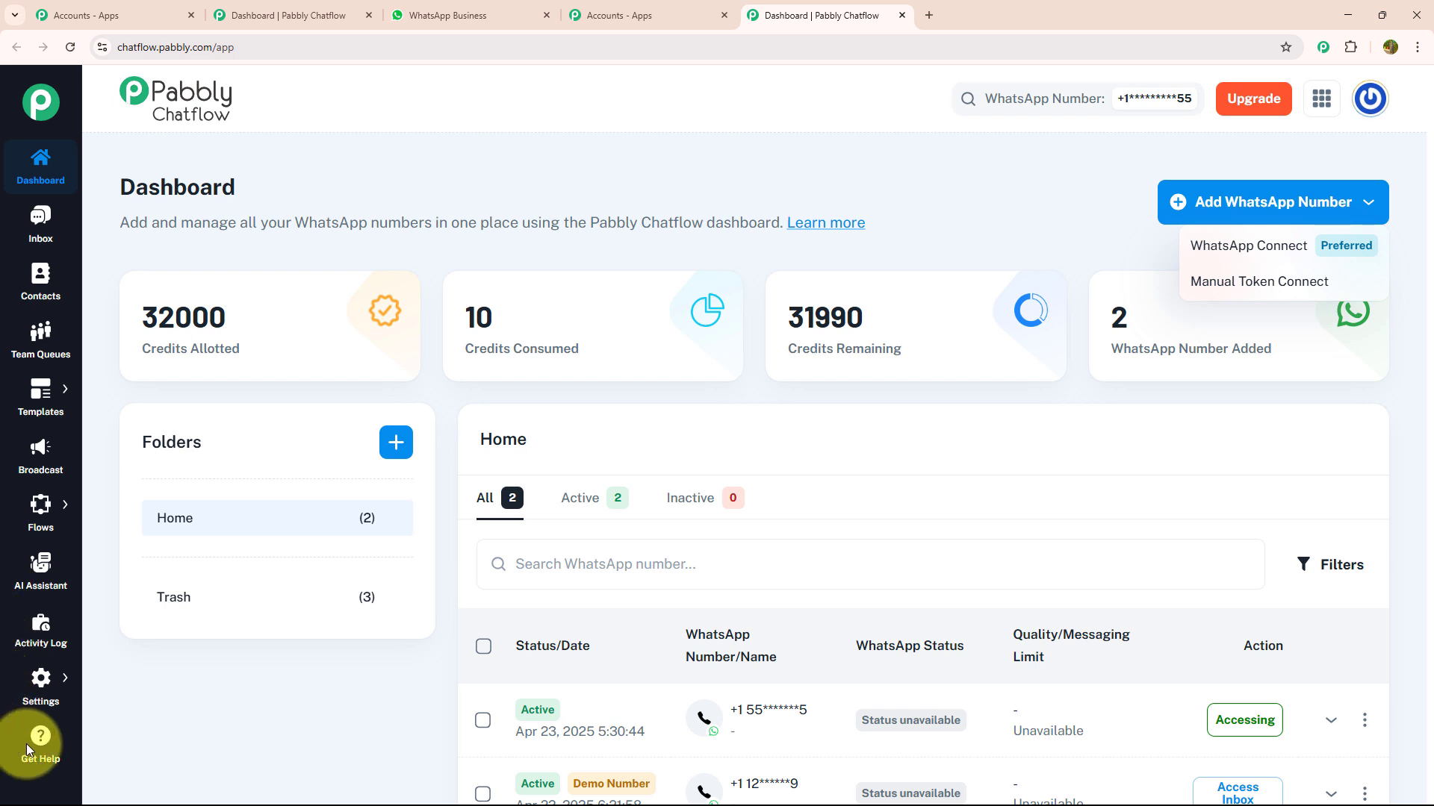
pyautogui.click(51, 227)
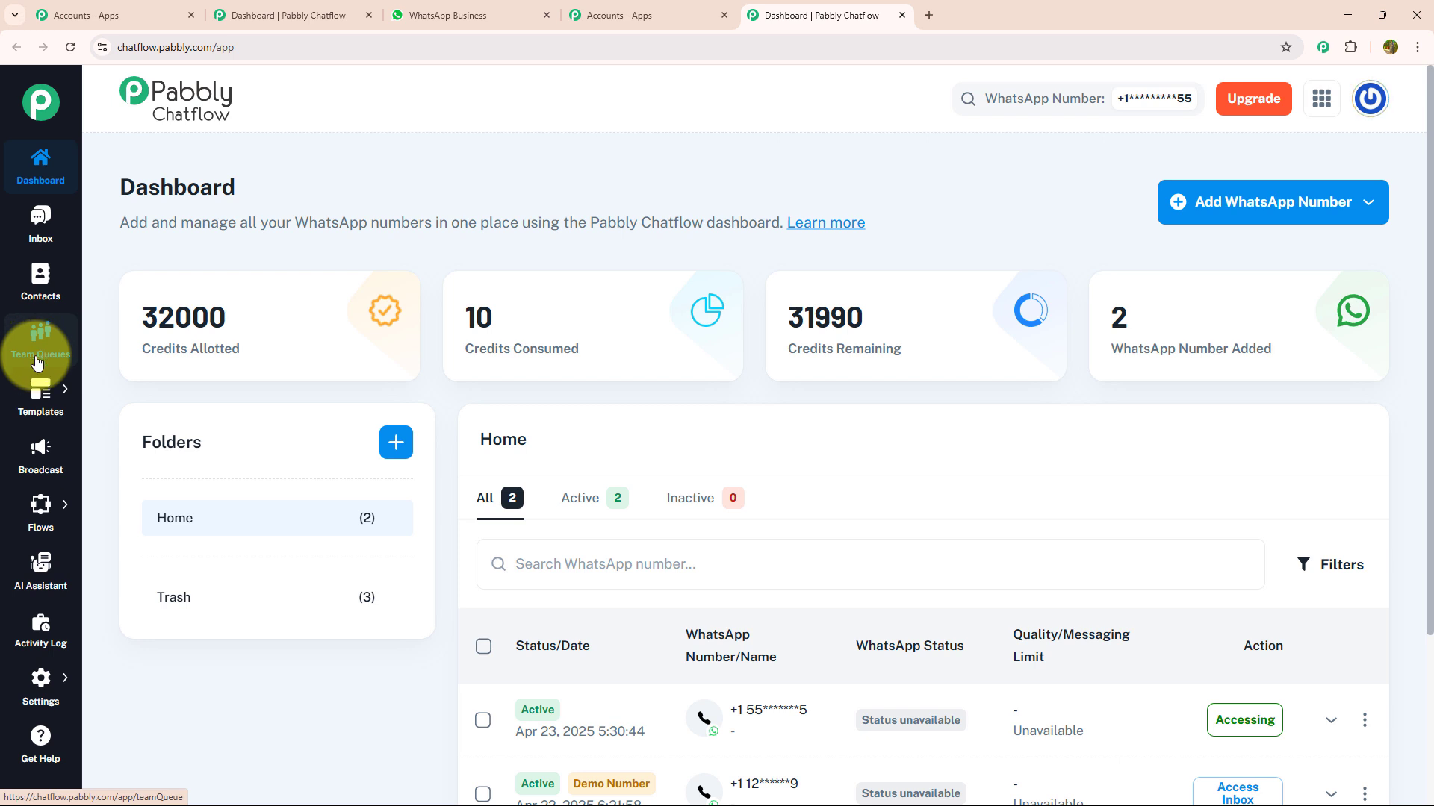
pyautogui.moveTo(39, 393)
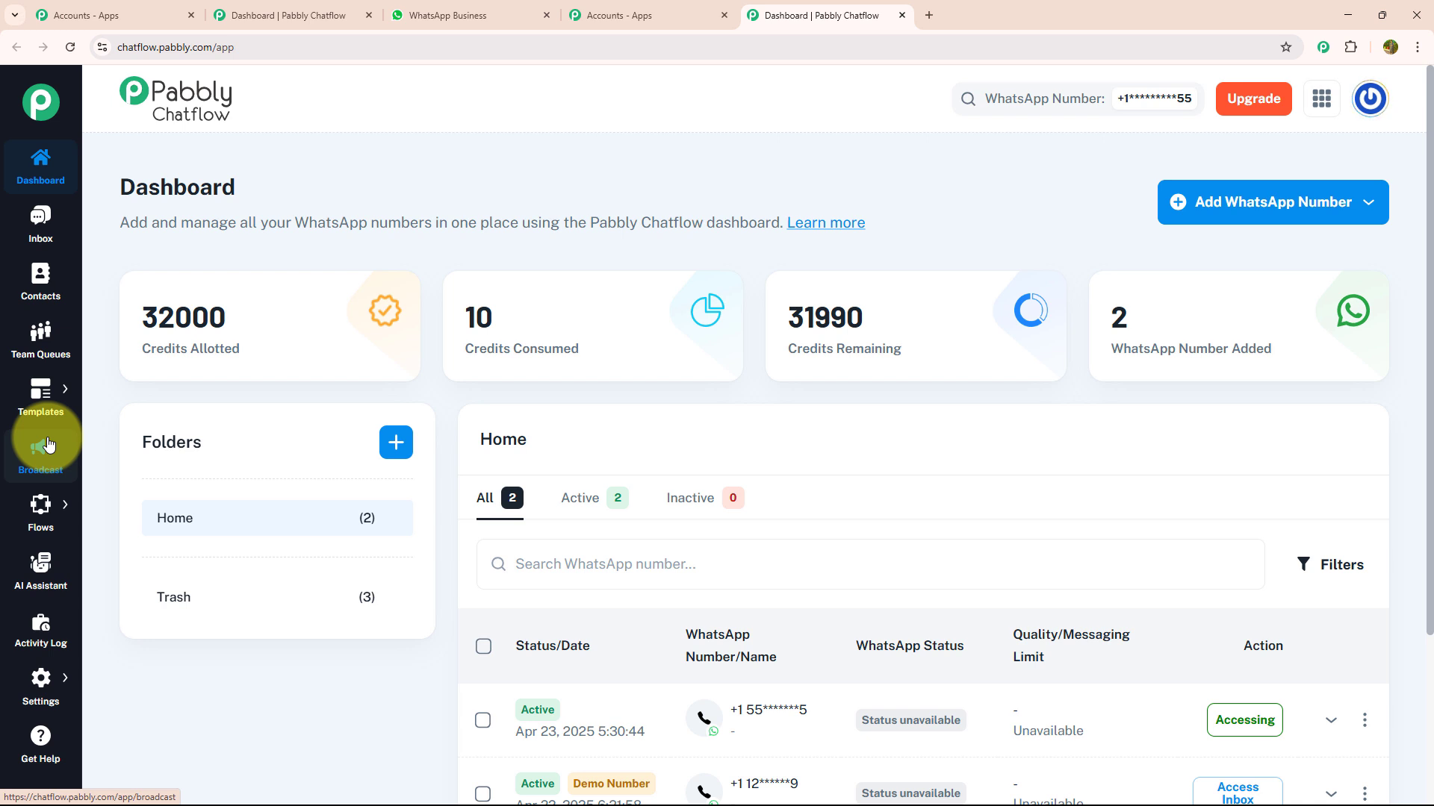
pyautogui.moveTo(43, 508)
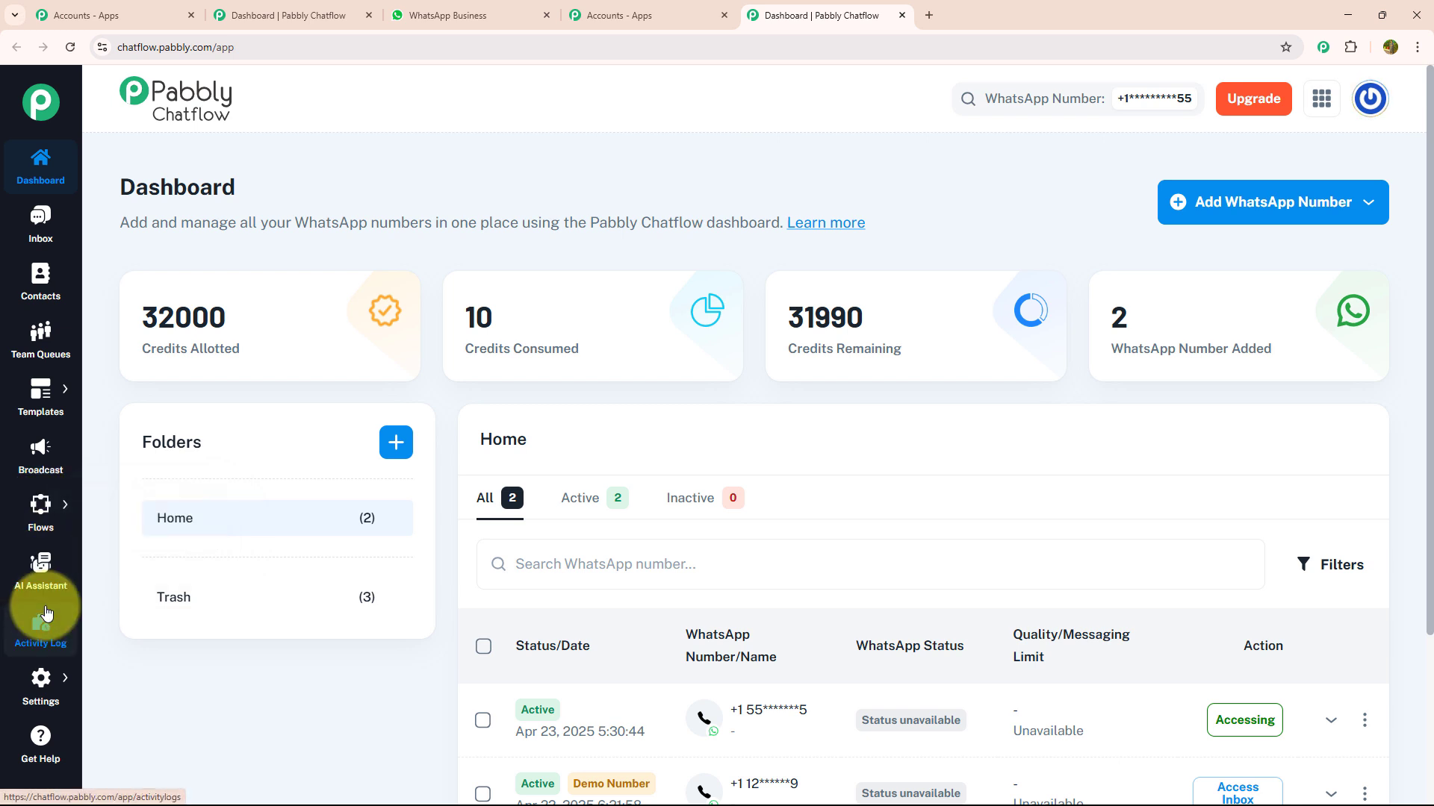
pyautogui.moveTo(41, 688)
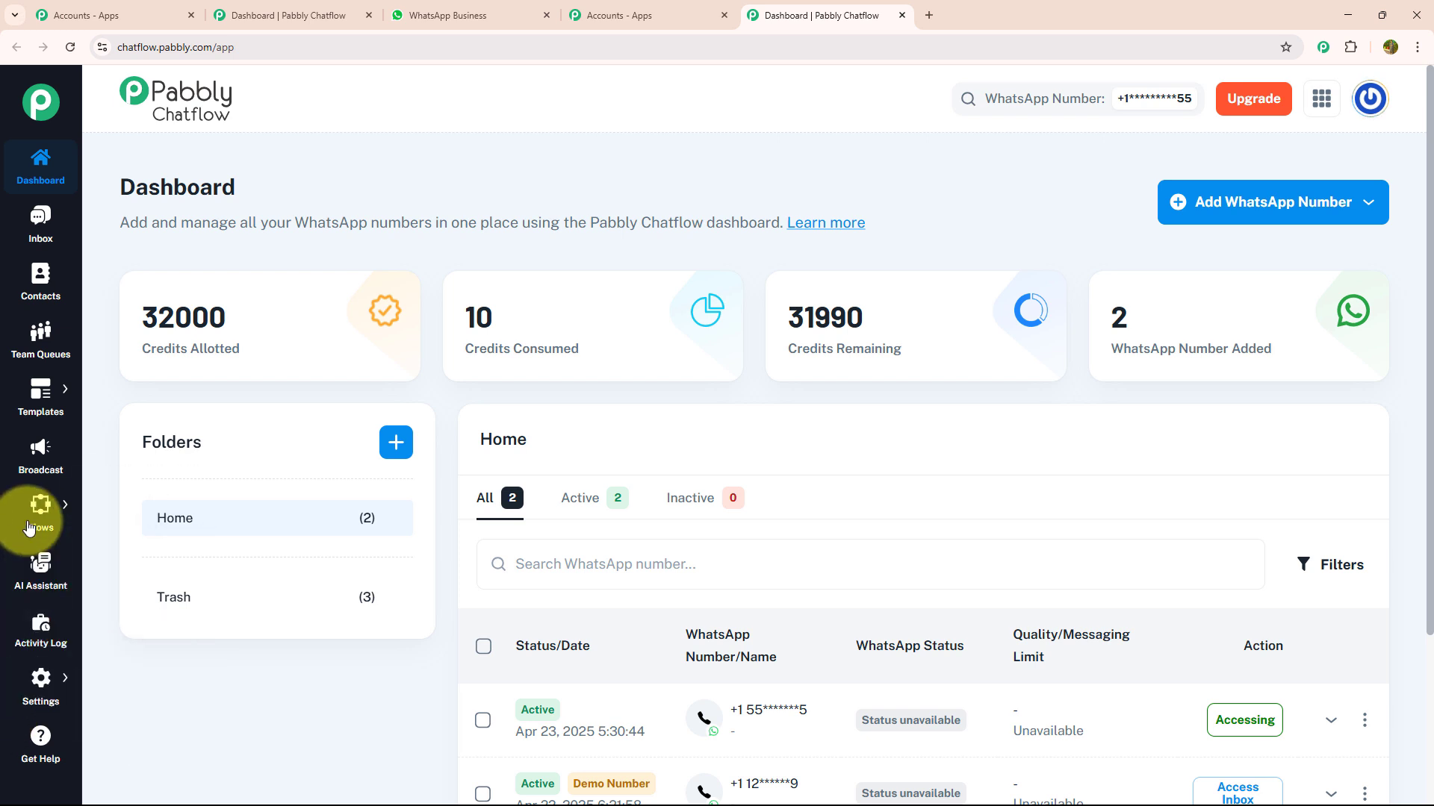
# Add a new flow in the Flow Builder and name it "WhatsApp Chatbot for Your Musician Booking Agency Business".
pyautogui.click(109, 498)
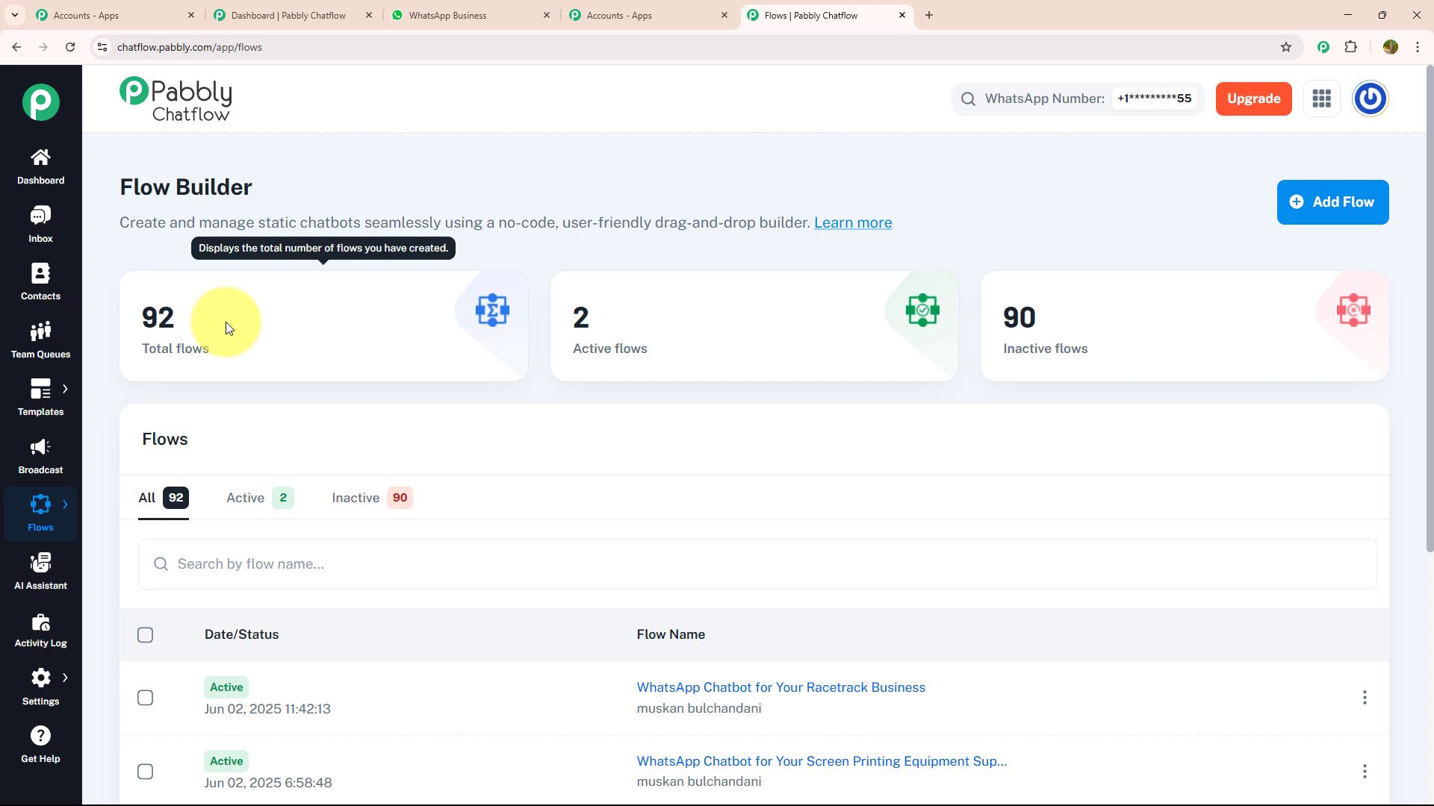
pyautogui.click(1303, 206)
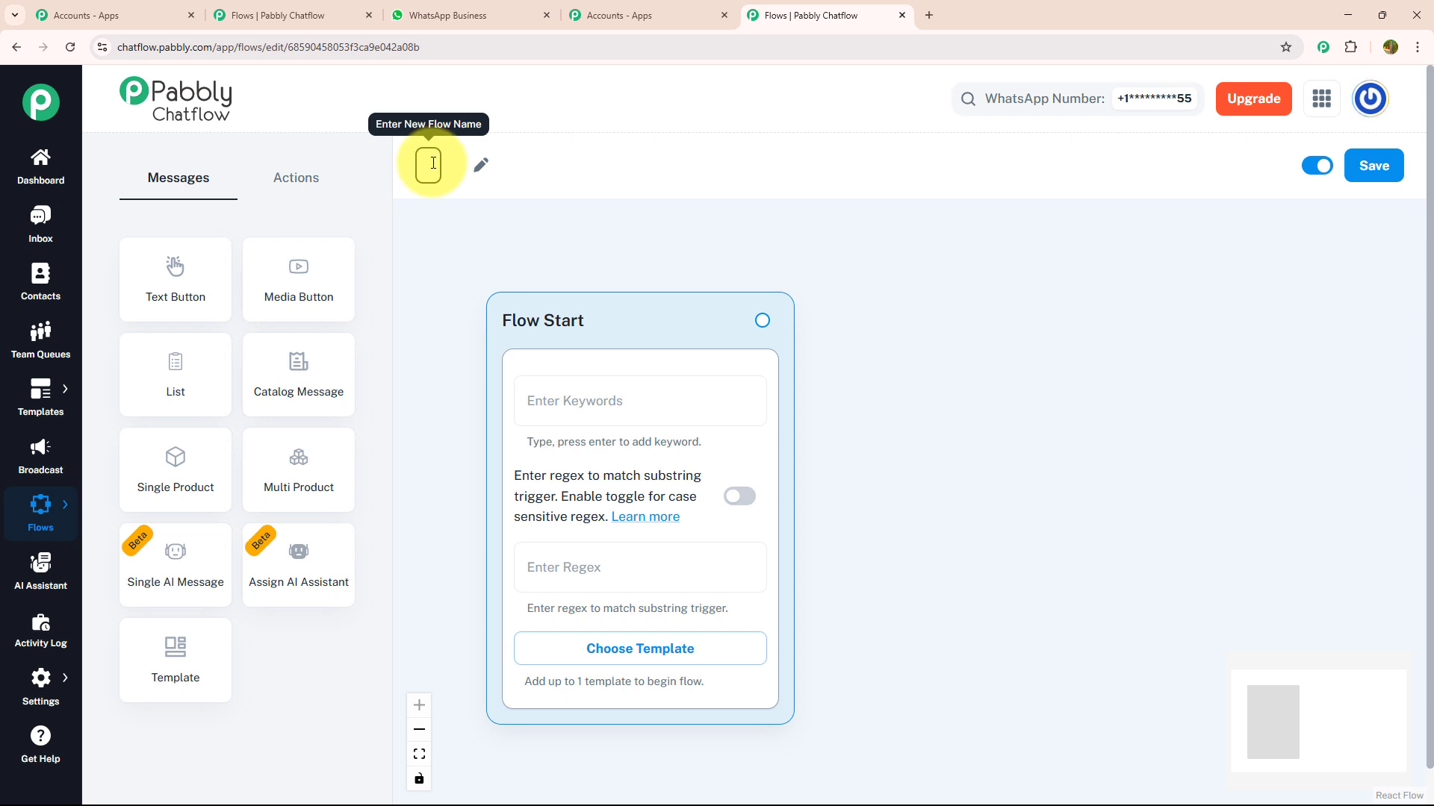
pyautogui.write('WhatsApp Chatbot for Your Musician Booking Agency Business')
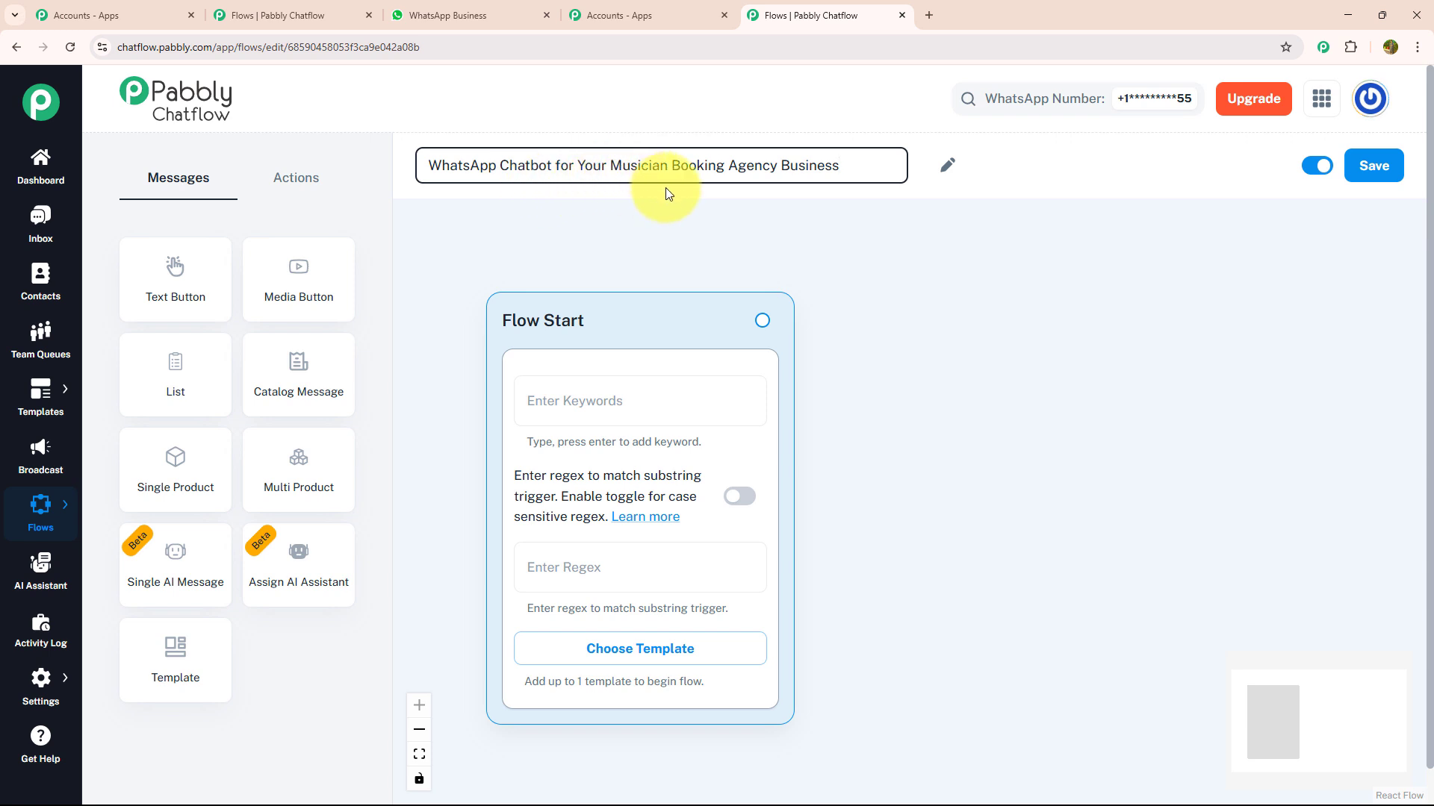
pyautogui.click(661, 229)
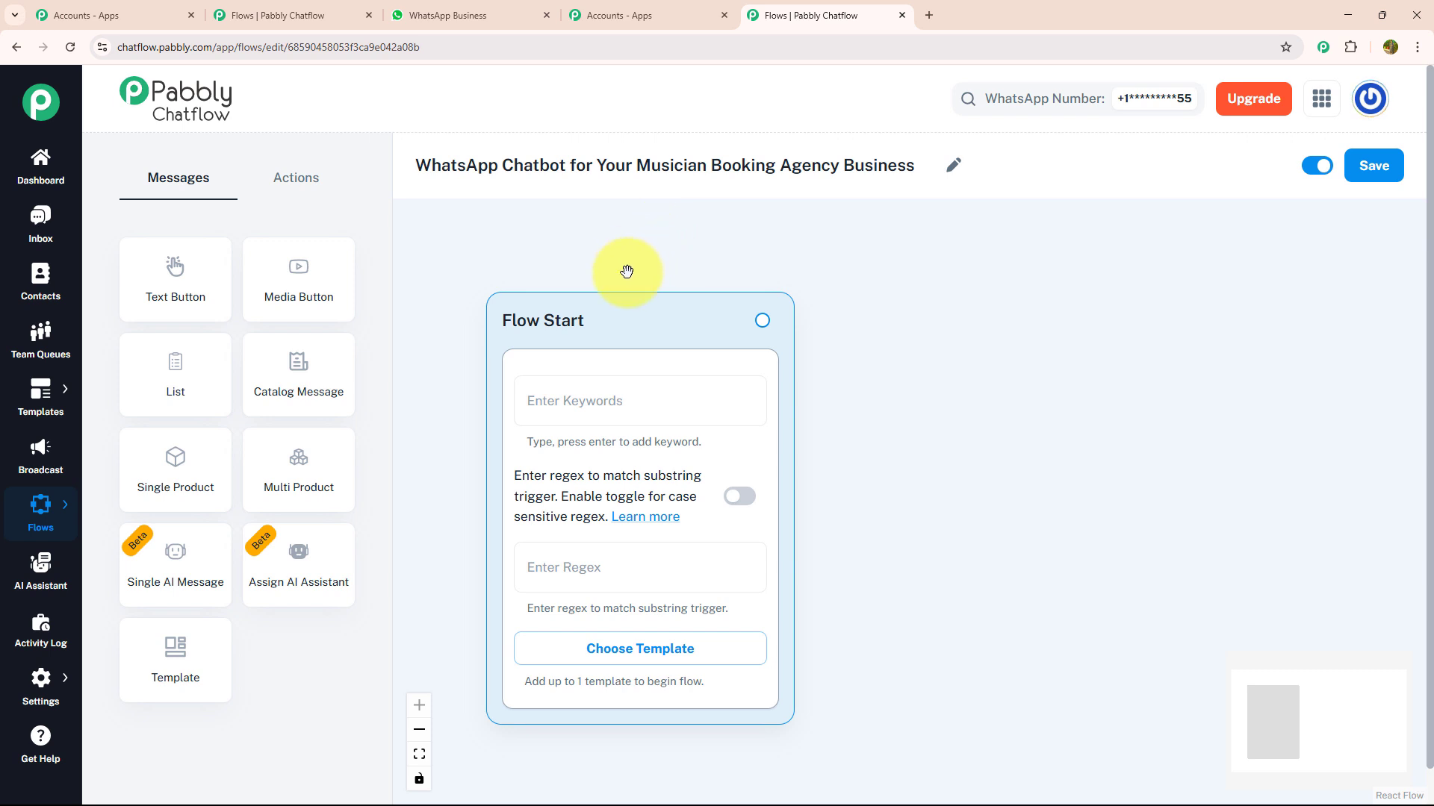
# Check the approved templates available for Flow Start and set its regex trigger to [\s\S]+.
pyautogui.click(608, 565)
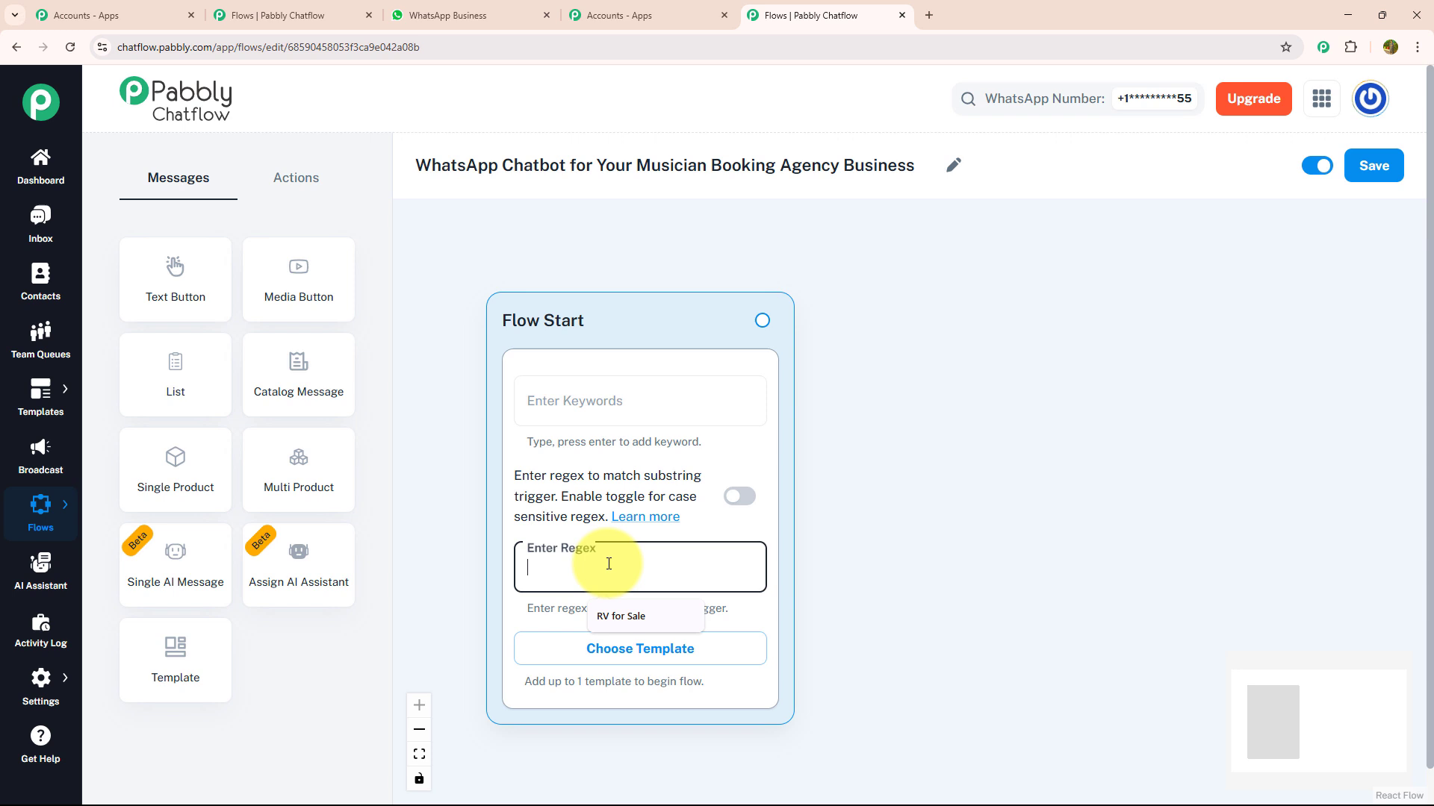
pyautogui.click(541, 655)
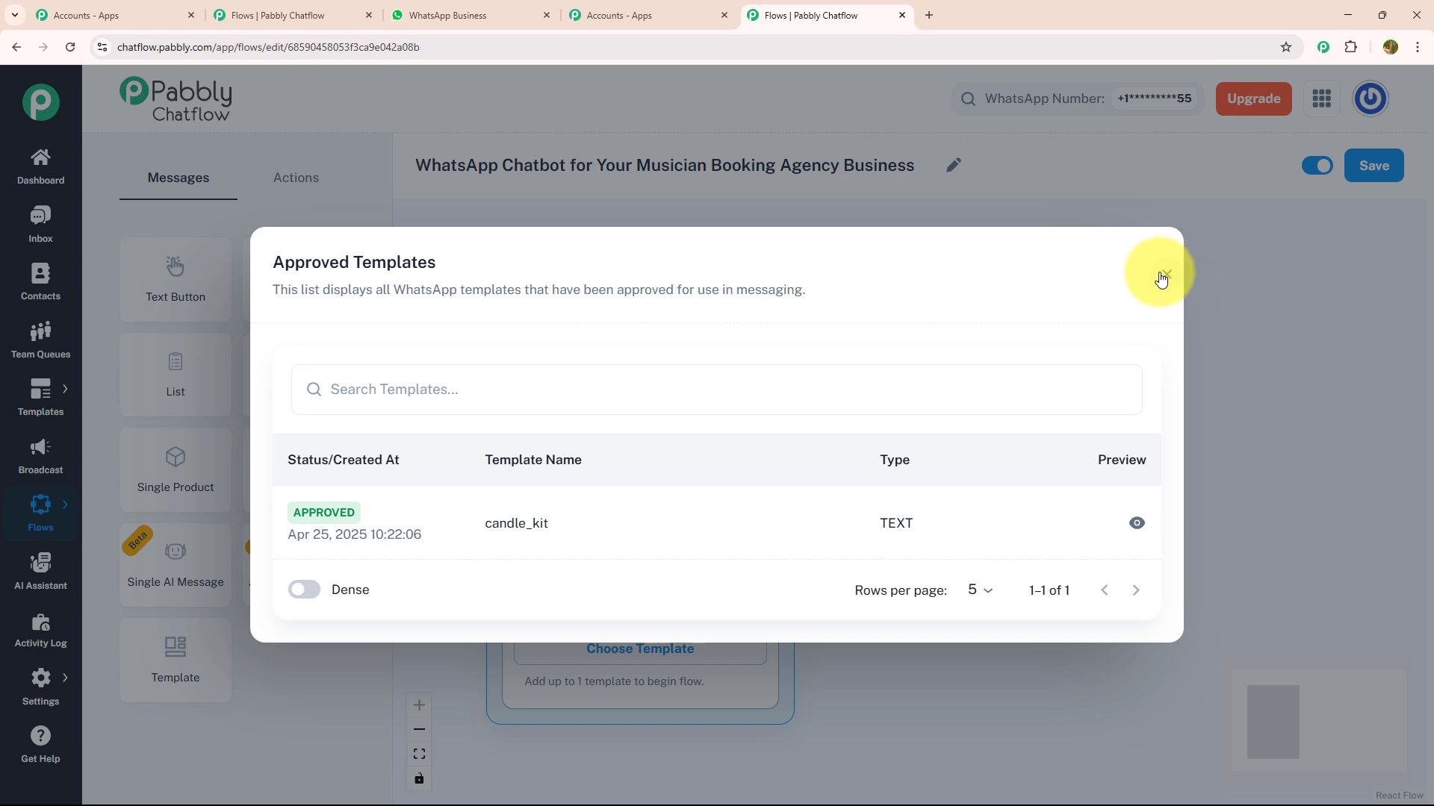
pyautogui.click(1164, 276)
pyautogui.click(694, 563)
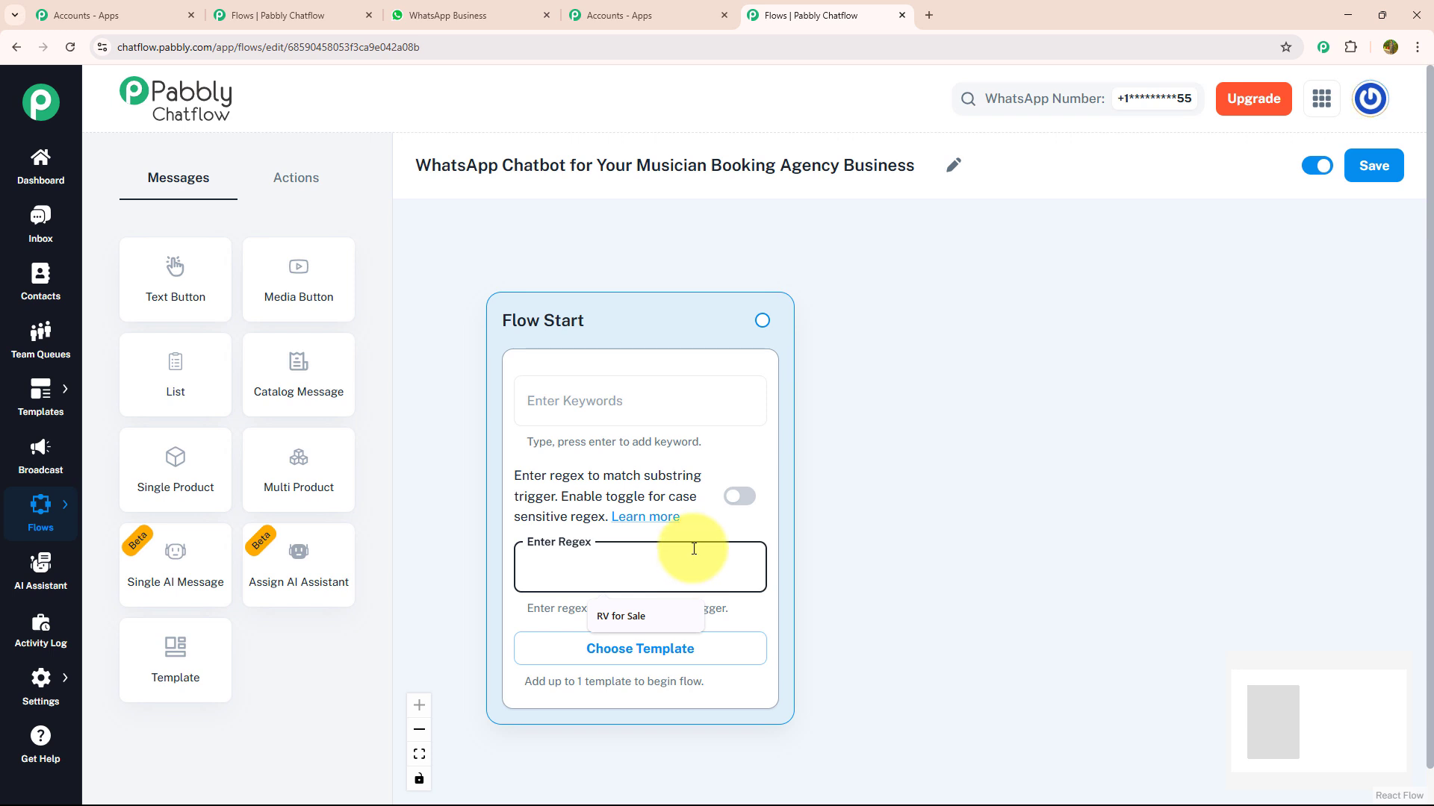
pyautogui.click(642, 407)
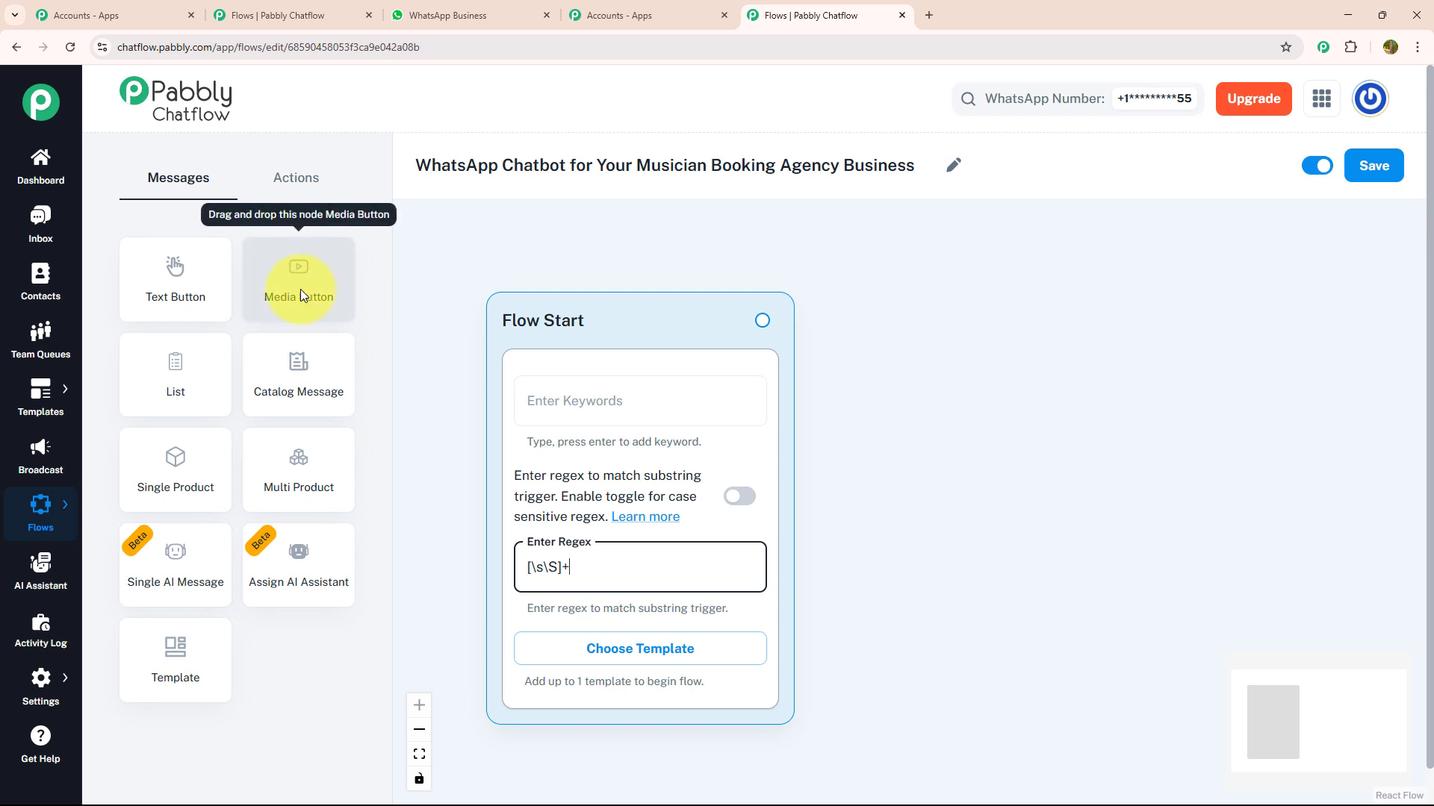
# Add a Media Button message connected to Flow Start and upload the photo of hands typing on a laptop as its image.
pyautogui.moveTo(300, 294); pyautogui.dragTo(965, 290)
pyautogui.moveTo(761, 320); pyautogui.dragTo(967, 597)
pyautogui.moveTo(924, 544); pyautogui.dragTo(607, 371)
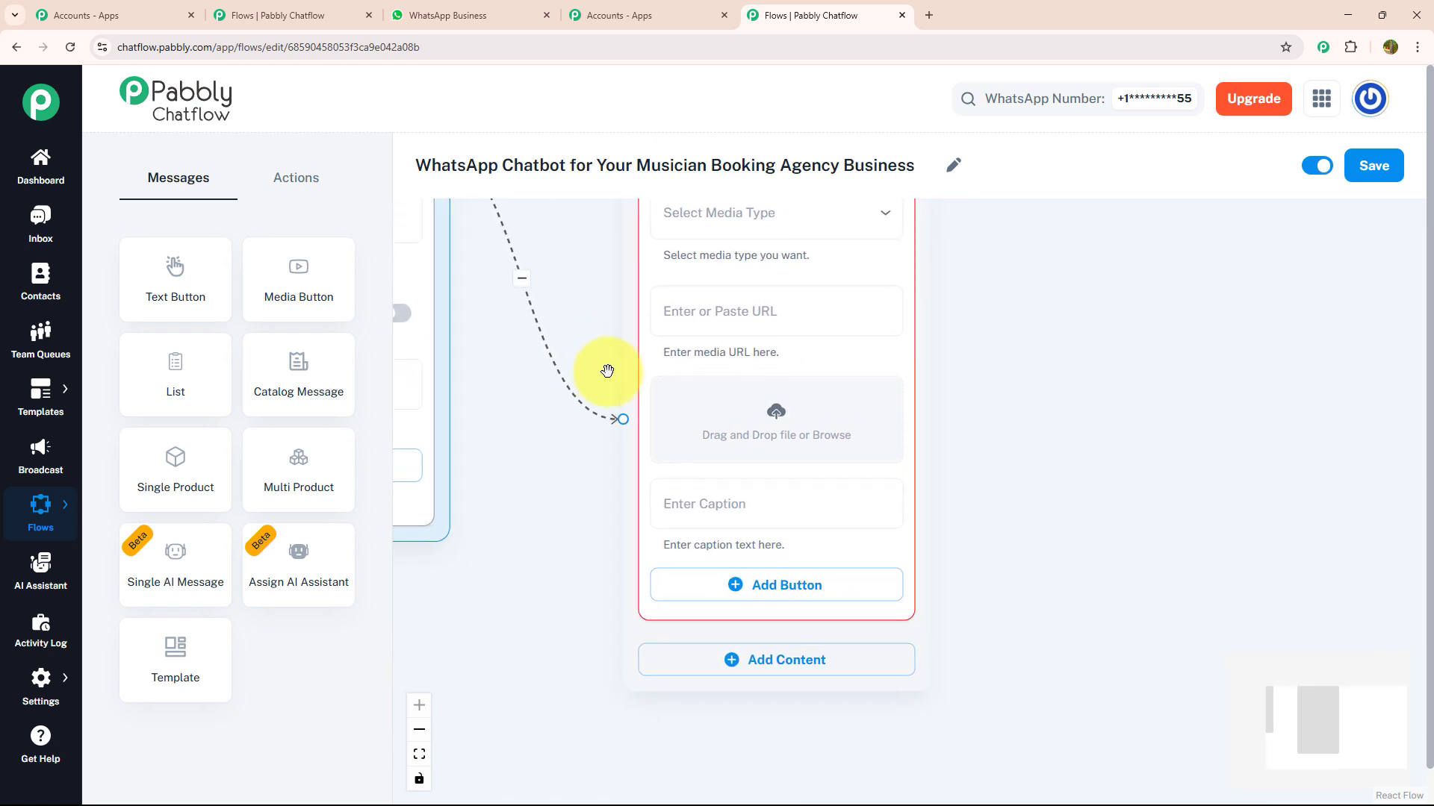
pyautogui.click(773, 410)
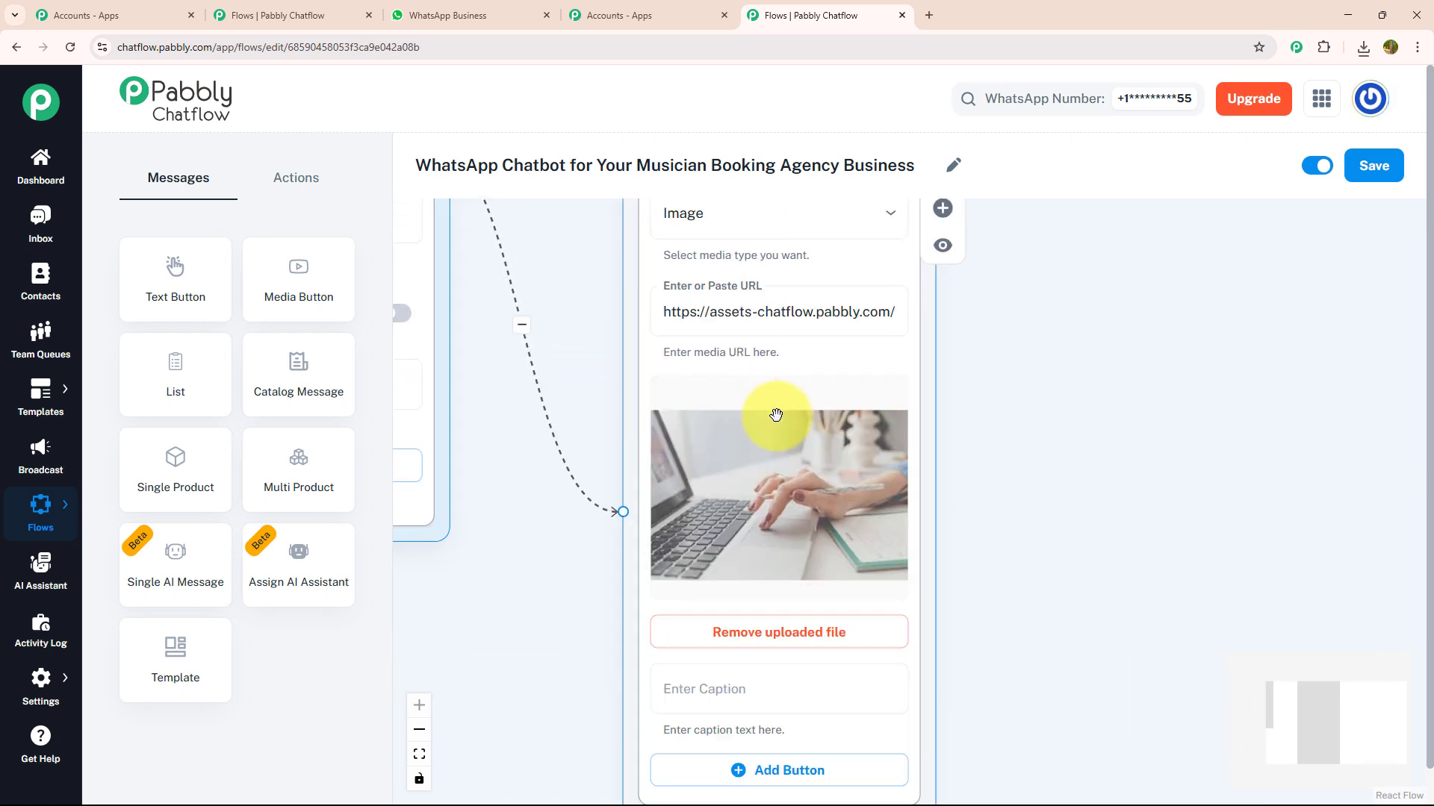
pyautogui.moveTo(1018, 458); pyautogui.dragTo(924, 256)
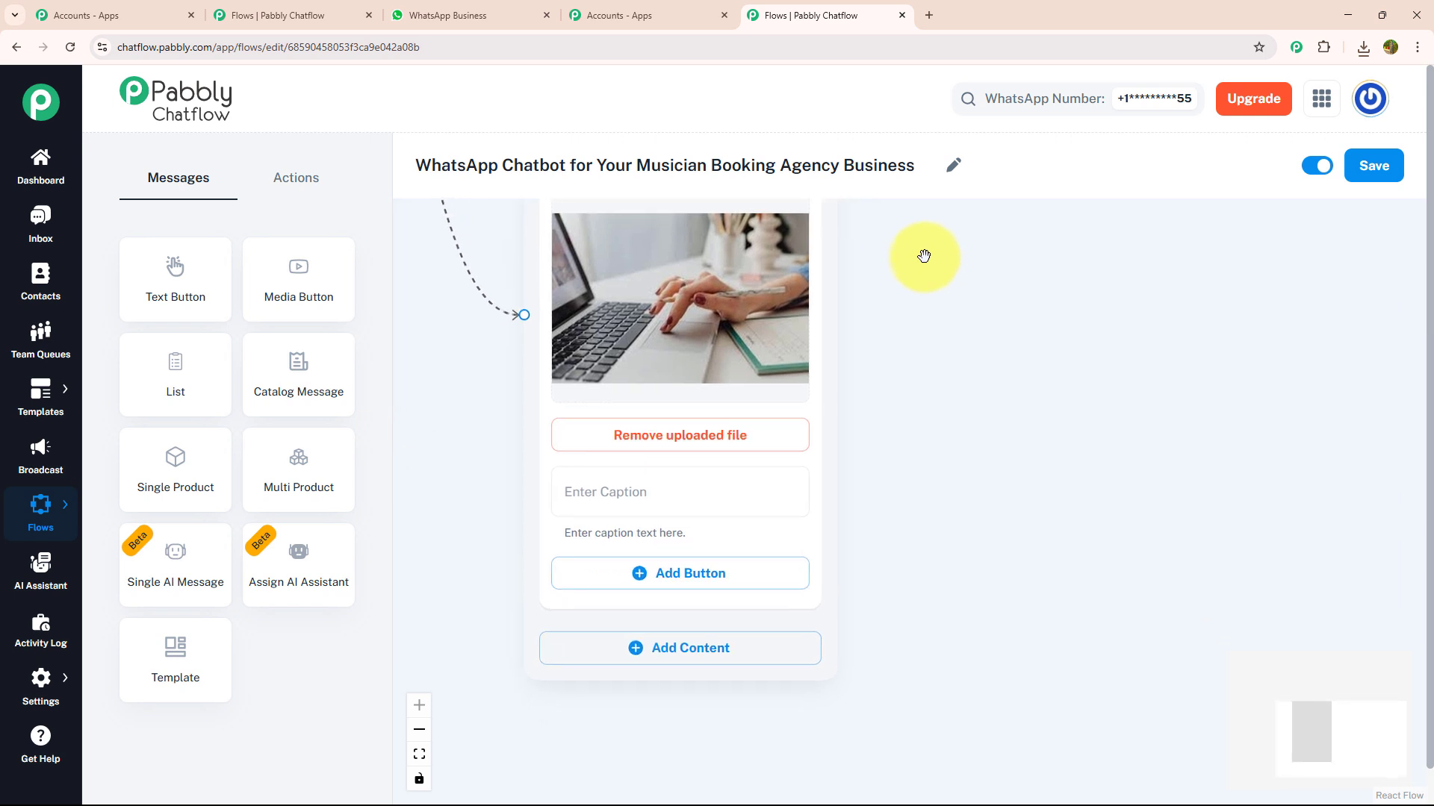
# Add Text + Button content to the image message with the "WELCOME TO SOUNDLINK ARTISTS!" text ending in "What Would You Like To Do Today?" and preview it.
pyautogui.moveTo(915, 448); pyautogui.dragTo(854, 271)
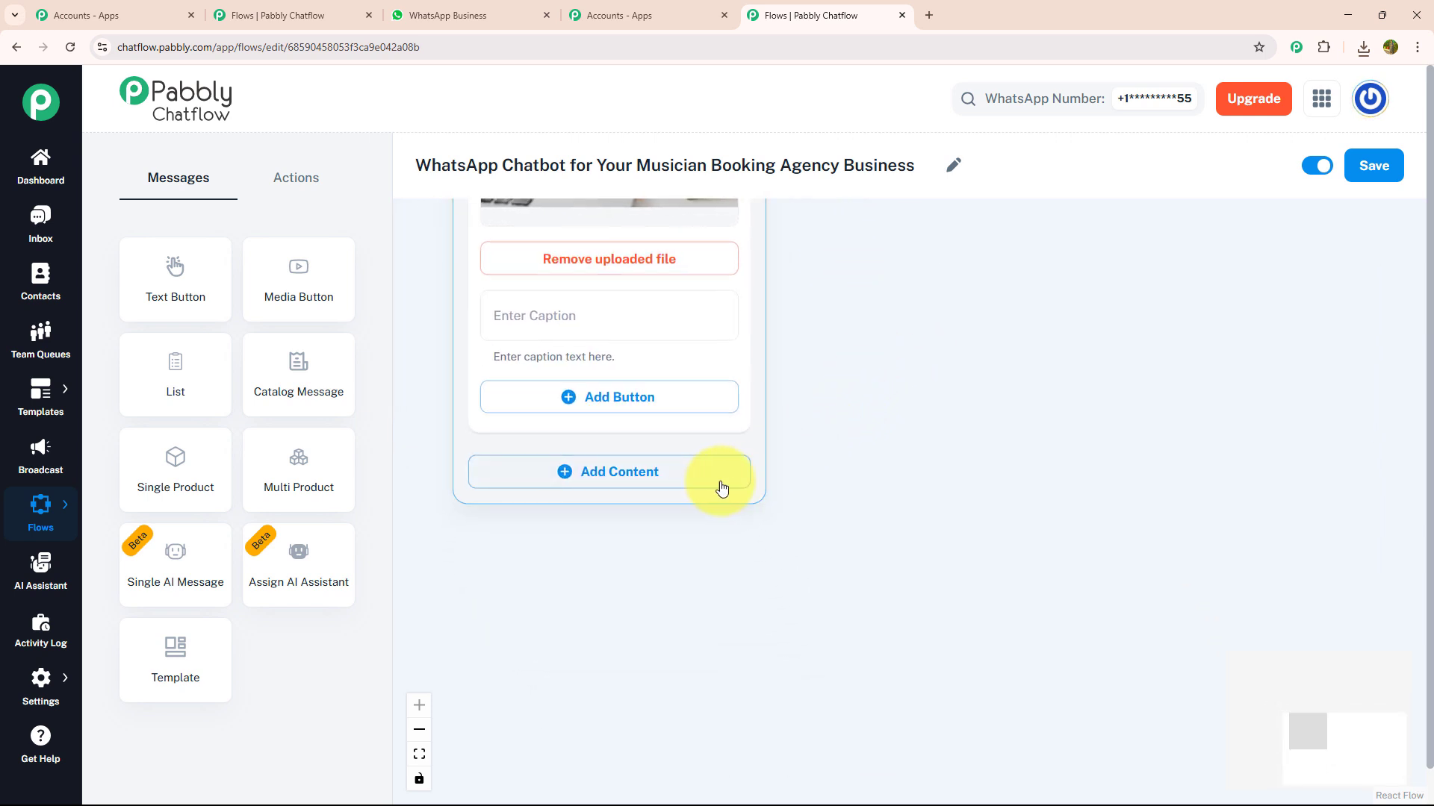
pyautogui.click(648, 484)
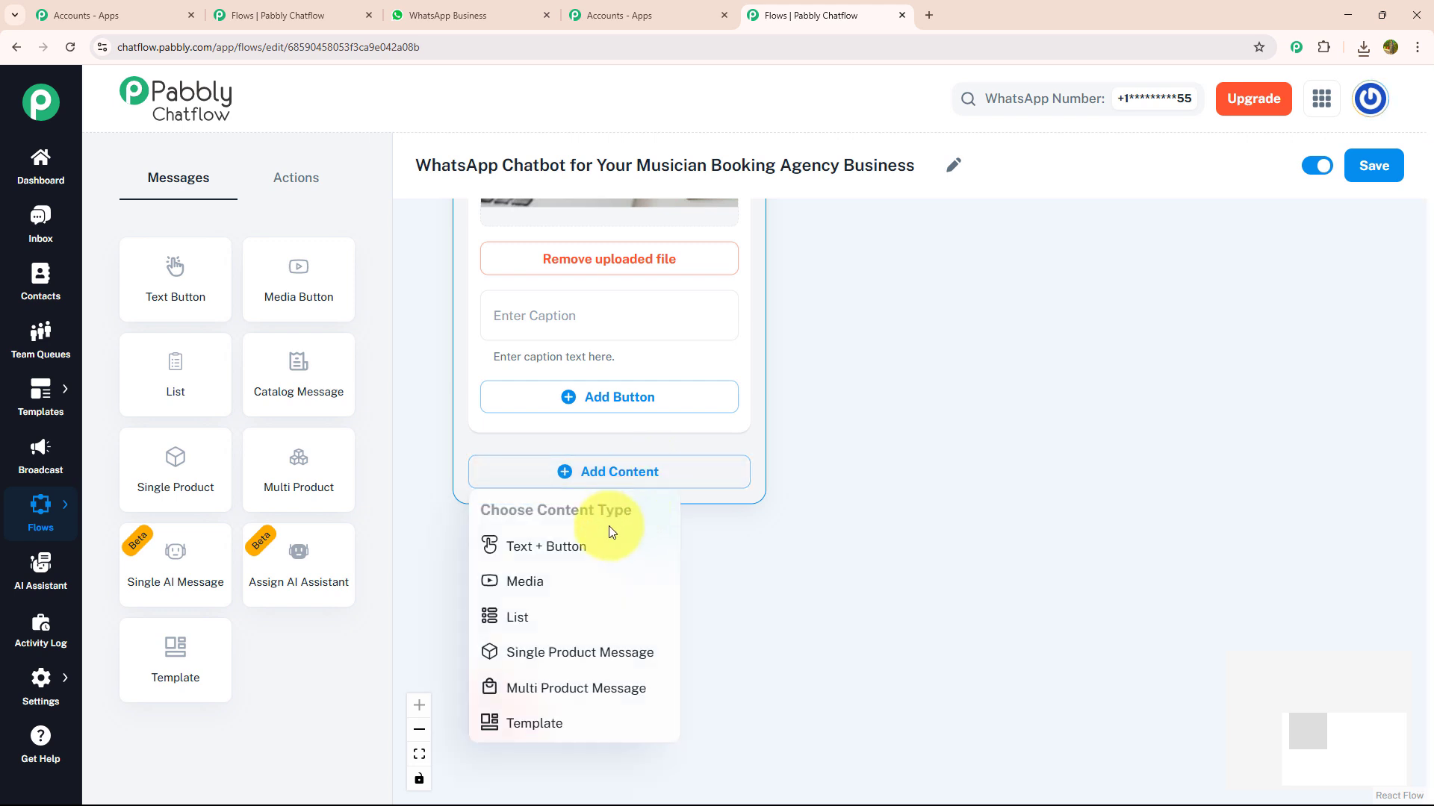
pyautogui.click(599, 560)
pyautogui.click(621, 497)
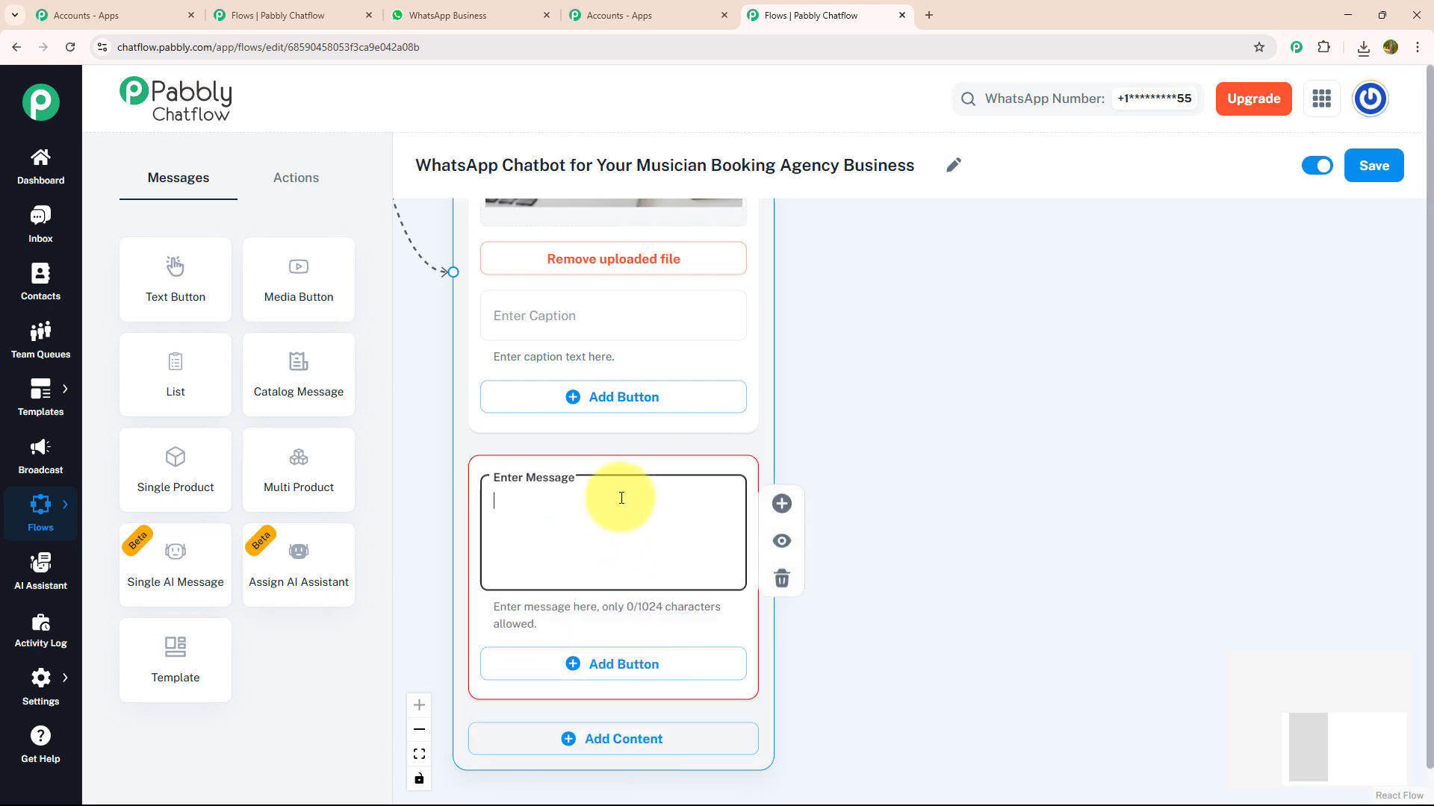
pyautogui.write('🎵 *WELCOME TO SOUNDLINK ARTISTS!* 🎵 ✨ *Where Music Meets Every Moment.* ✨  We Help You Book The Perfect Musicians For Weddings, Corporate Events, Private Shows, Concerts, And More — All Through WhatsApp.  ---------------------------------  😮 *What Would You Like To Do Today?*')
pyautogui.click(780, 536)
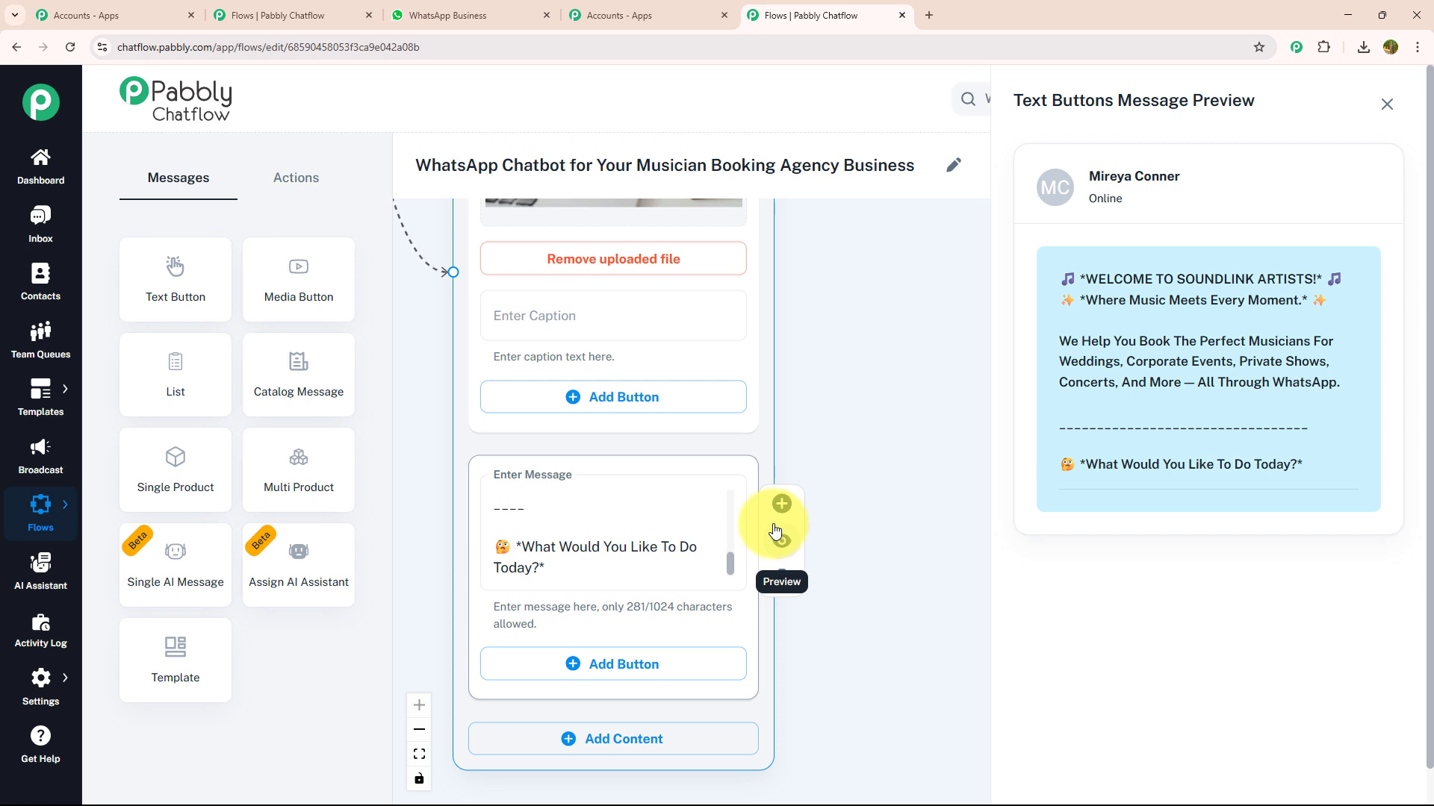
pyautogui.click(1389, 110)
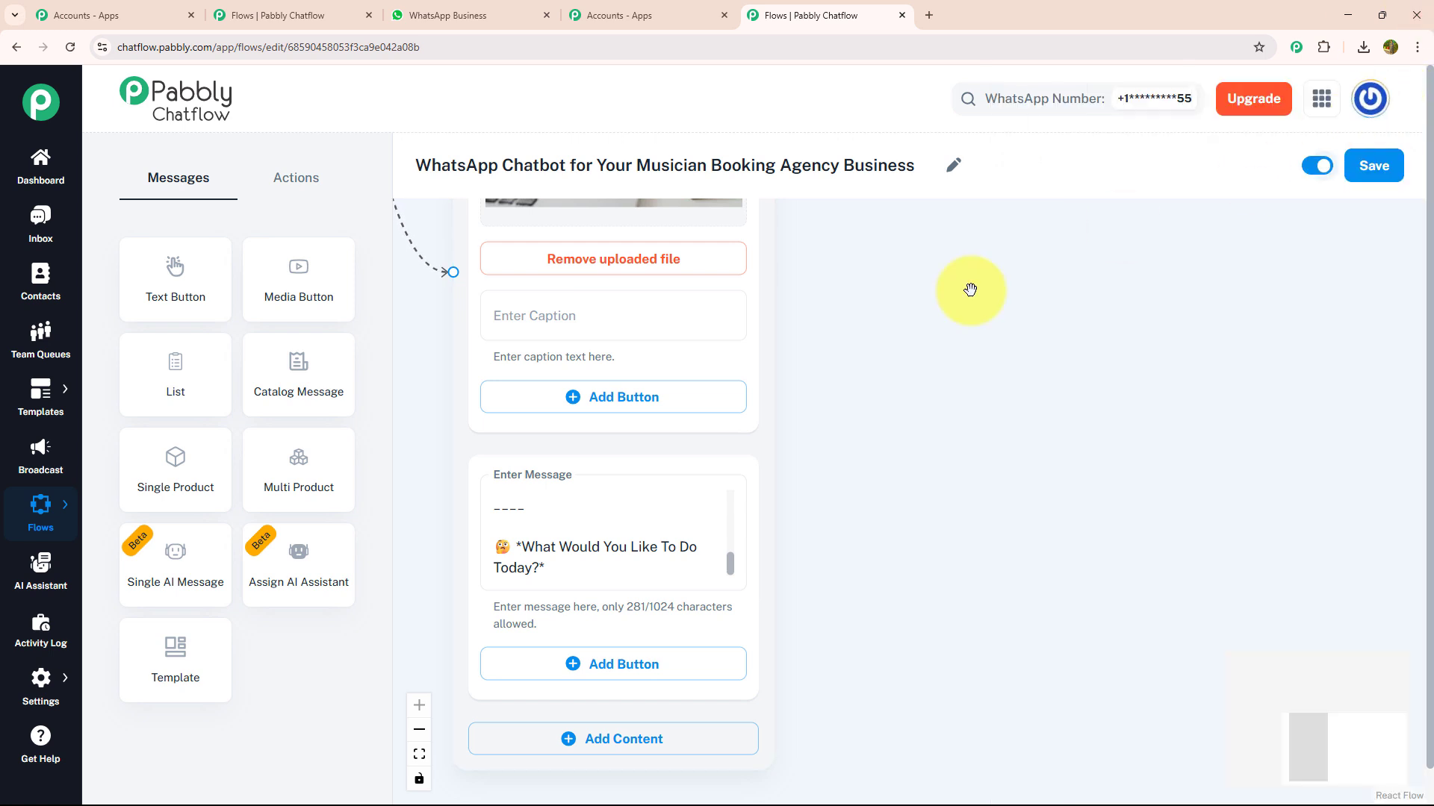
# Add three buttons under the welcome text: Get Quote, Check Availability and Confirm Booking, each with a blue diamond.
pyautogui.moveTo(874, 567); pyautogui.dragTo(813, 301)
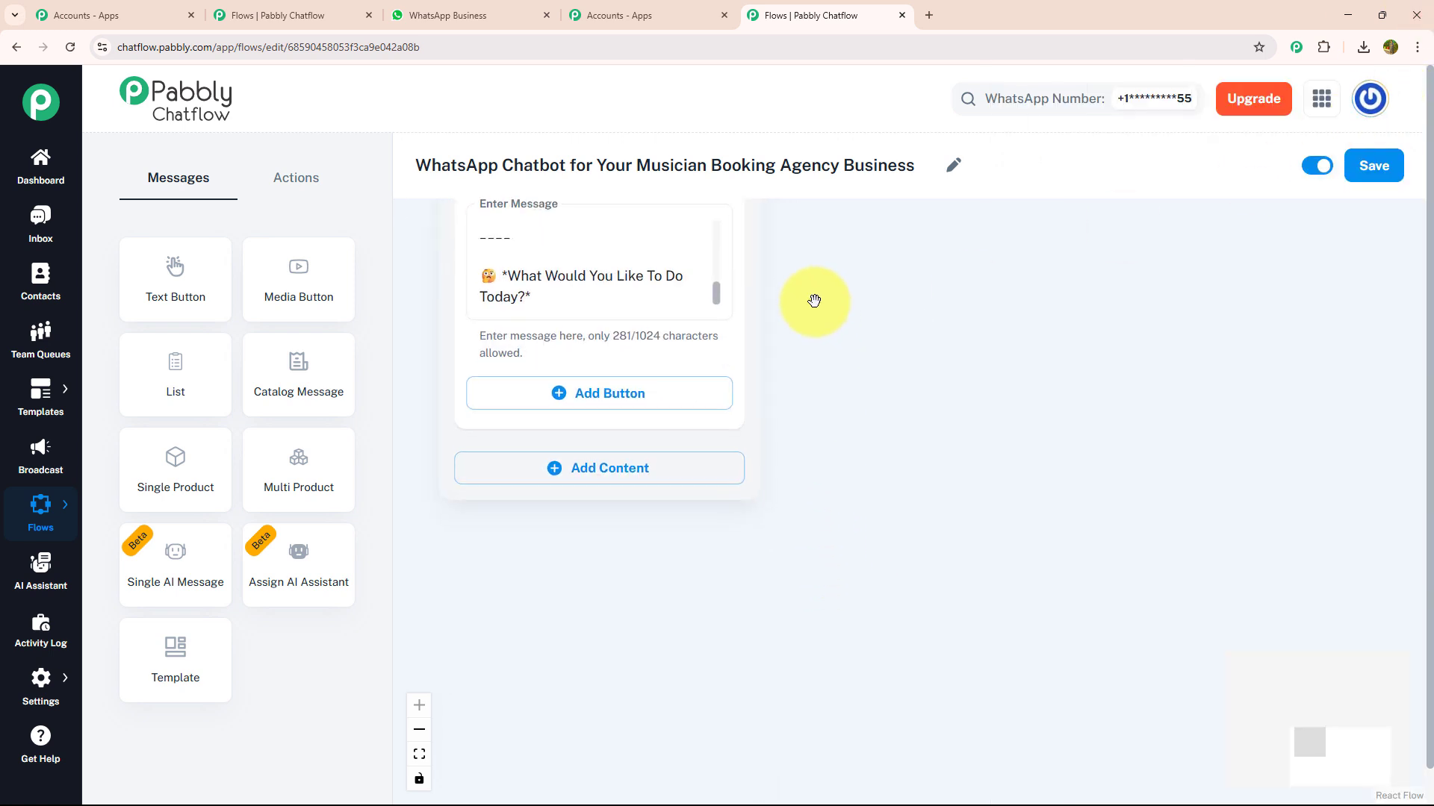
pyautogui.click(567, 395)
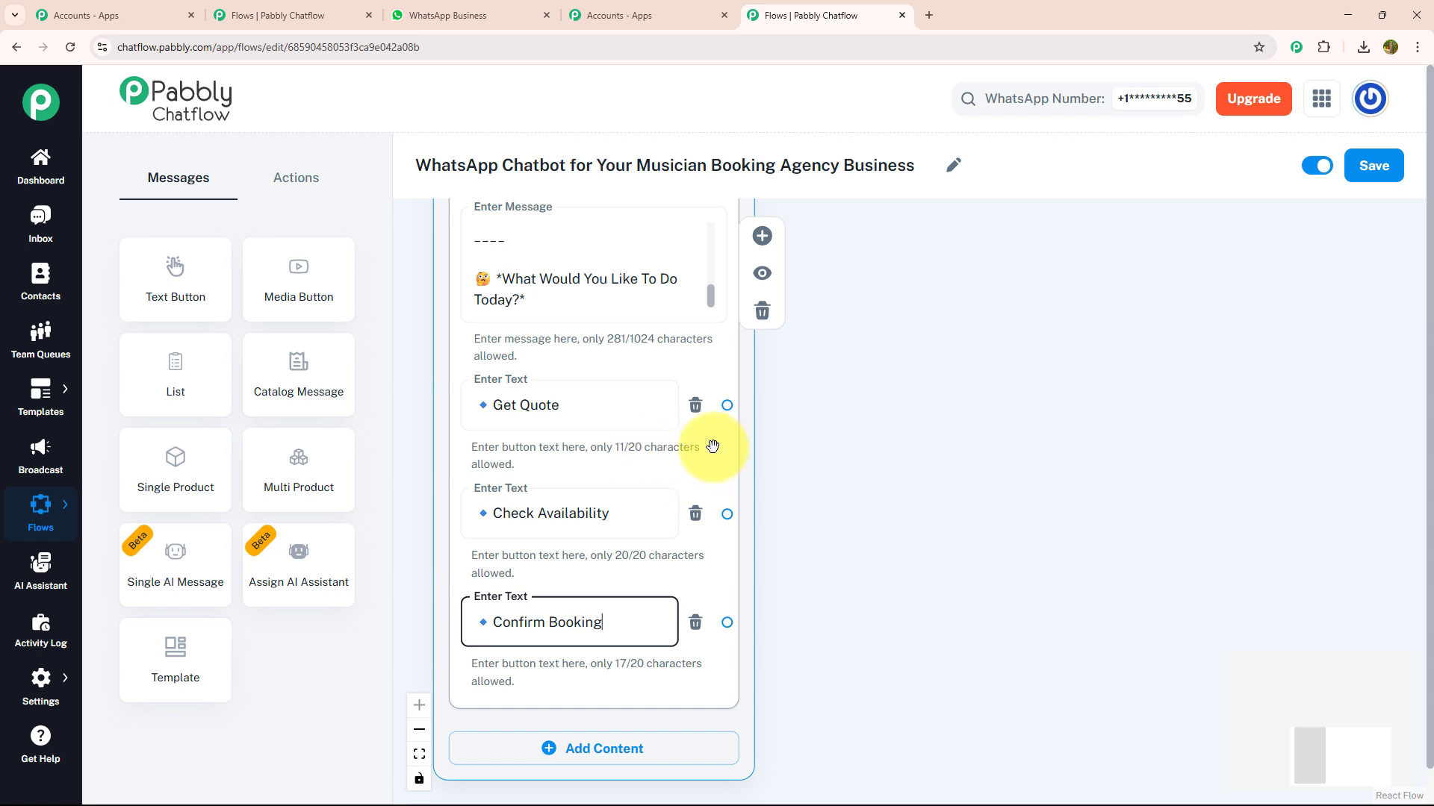
pyautogui.scroll(-1, 734, 452)
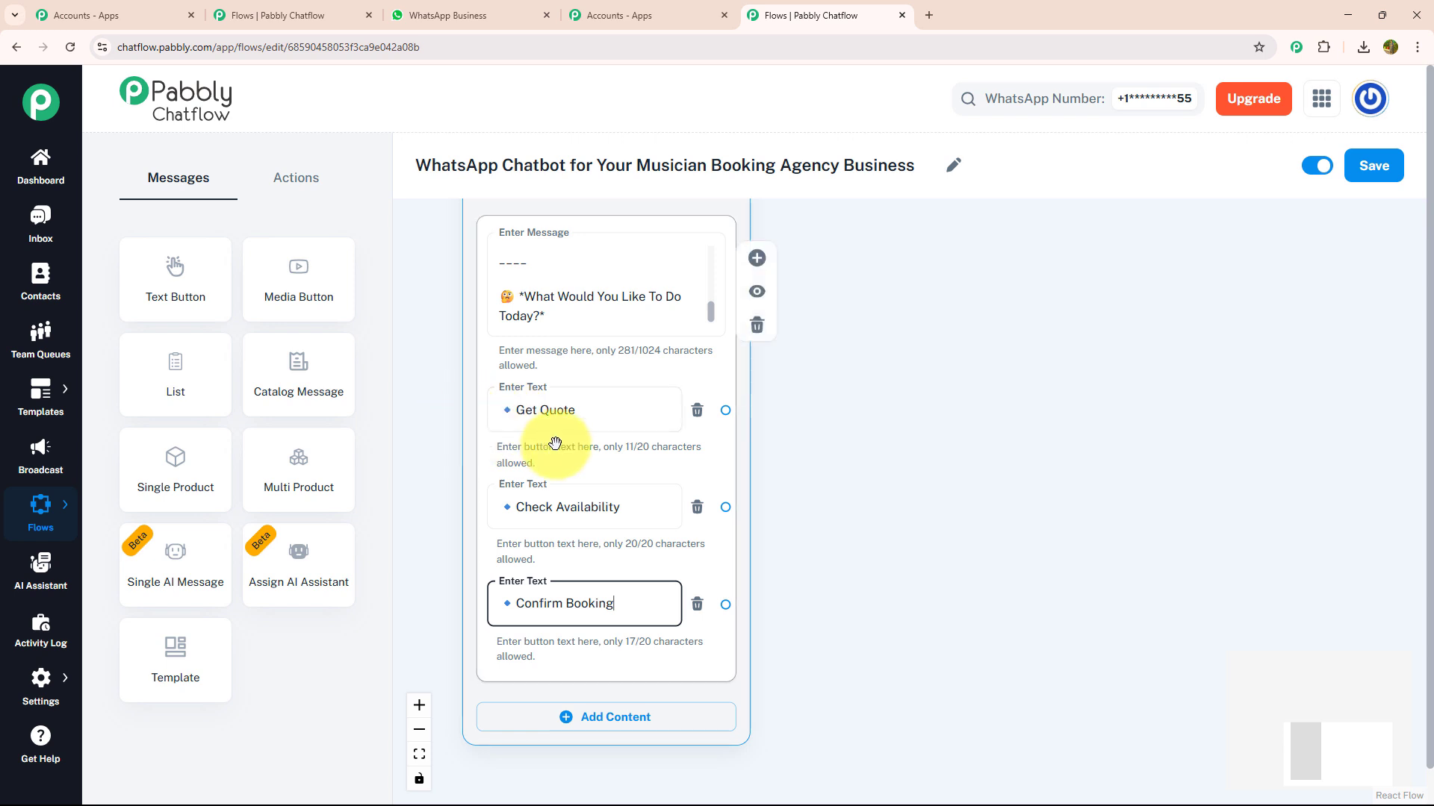
# Add a Text Button message linked from Get Quote, enter the "GET A PERFORMANCE QUOTE – SOUNDLINK ARTISTS" price range text and preview it.
pyautogui.moveTo(158, 303); pyautogui.dragTo(941, 333)
pyautogui.moveTo(725, 410); pyautogui.dragTo(939, 516)
pyautogui.moveTo(888, 445); pyautogui.dragTo(412, 361)
pyautogui.click(547, 377)
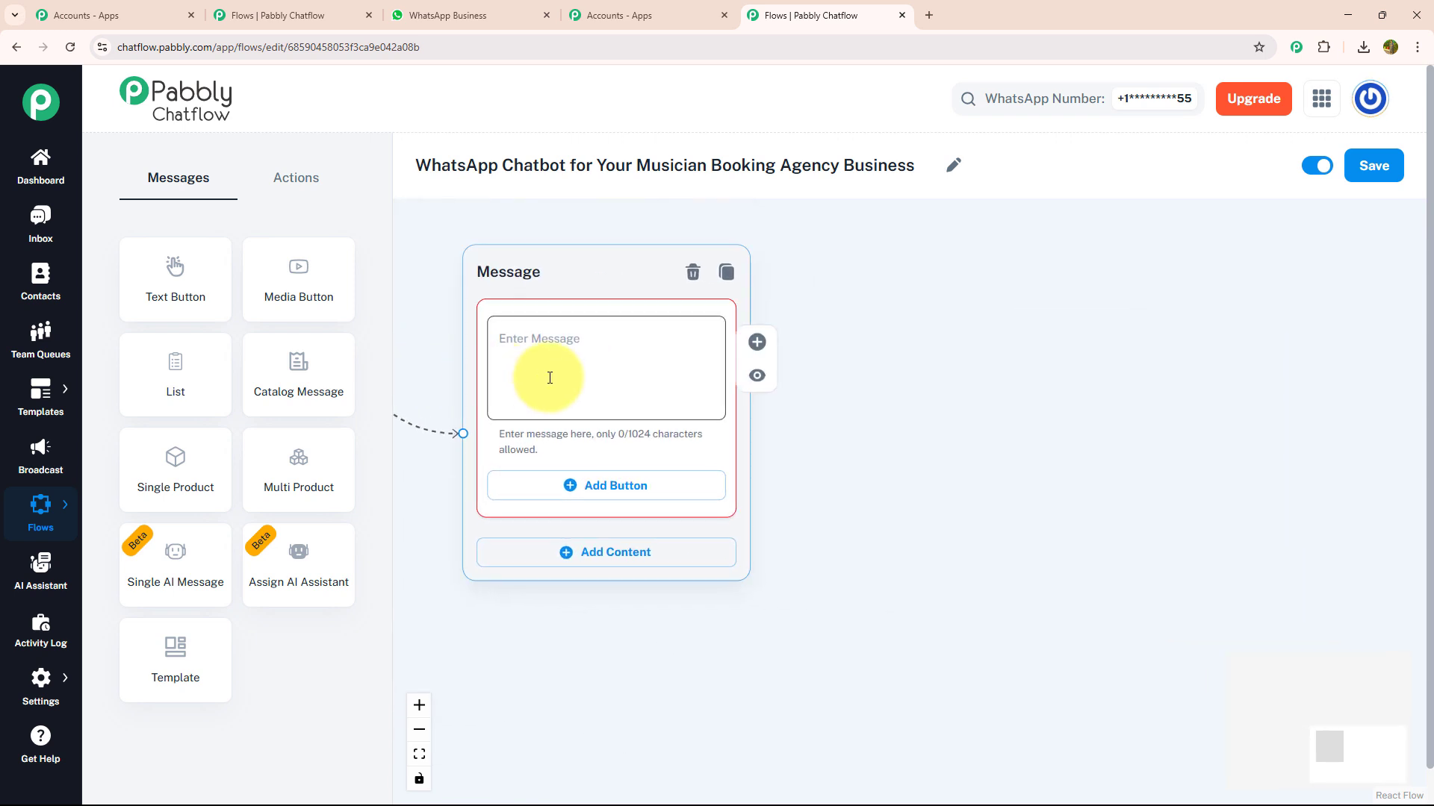
pyautogui.write("💰 *GET A PERFORMANCE QUOTE – SOUNDLINK ARTISTS* 💰 We'd Love To Send You An Estimate For Your Event.  🎶 *Our General Price Range:*  - 🎤 Solo Artists: *₹15,000 – ₹40,000 Per Show* - 🎸 Duos & Trios: *₹30,000 – ₹75,000 Per Show* - 🥁 Full Bands (4–7 Piece): *₹60,000 – ₹2,00,000+* - 🎧 DJs (With/Without Setup): *₹20,000 – ₹1,00,000*  *Rates Vary Based On* 🎯 Location, ⏳ Duration, 🏟 Audience Size, And 📅 Date.")
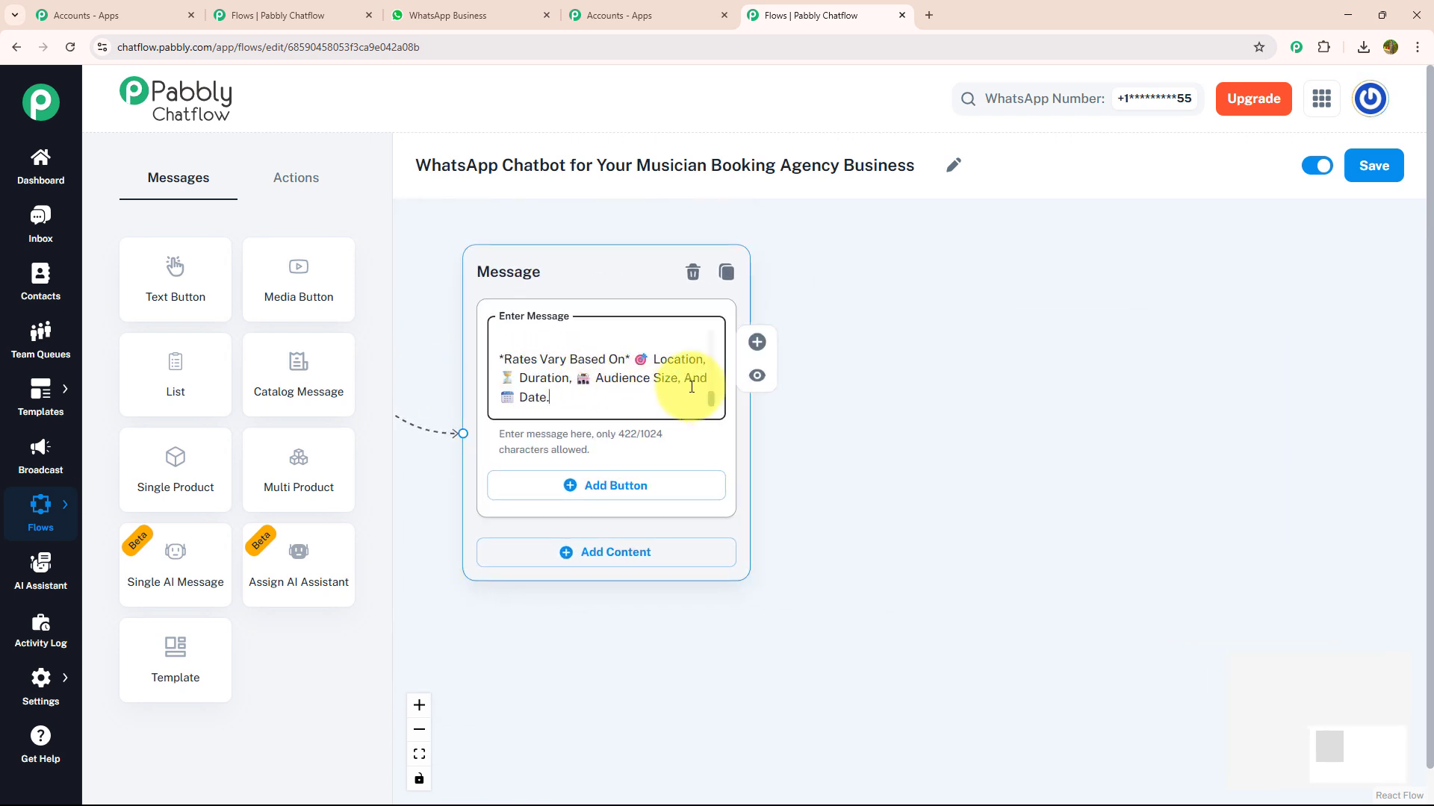
pyautogui.click(758, 376)
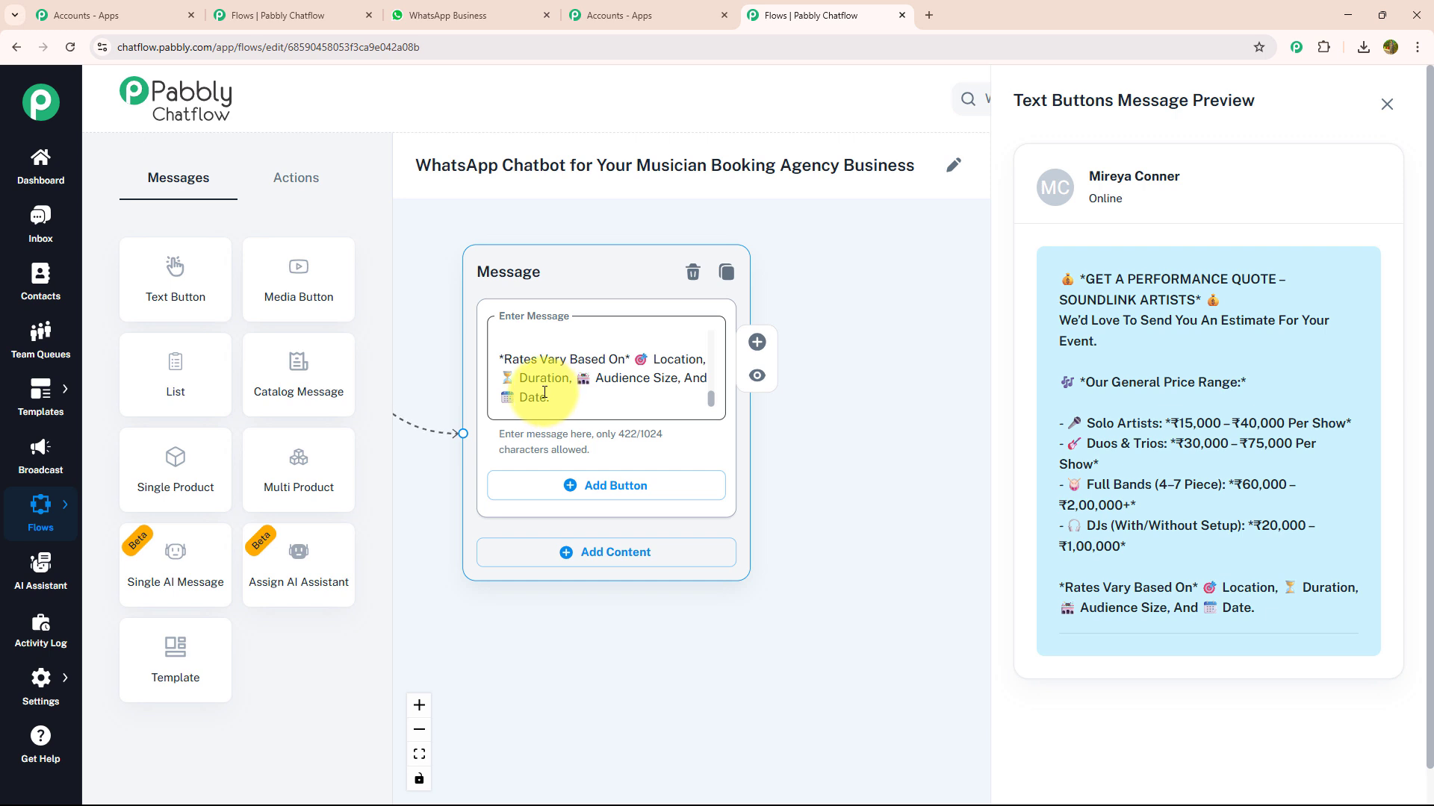
pyautogui.click(553, 400)
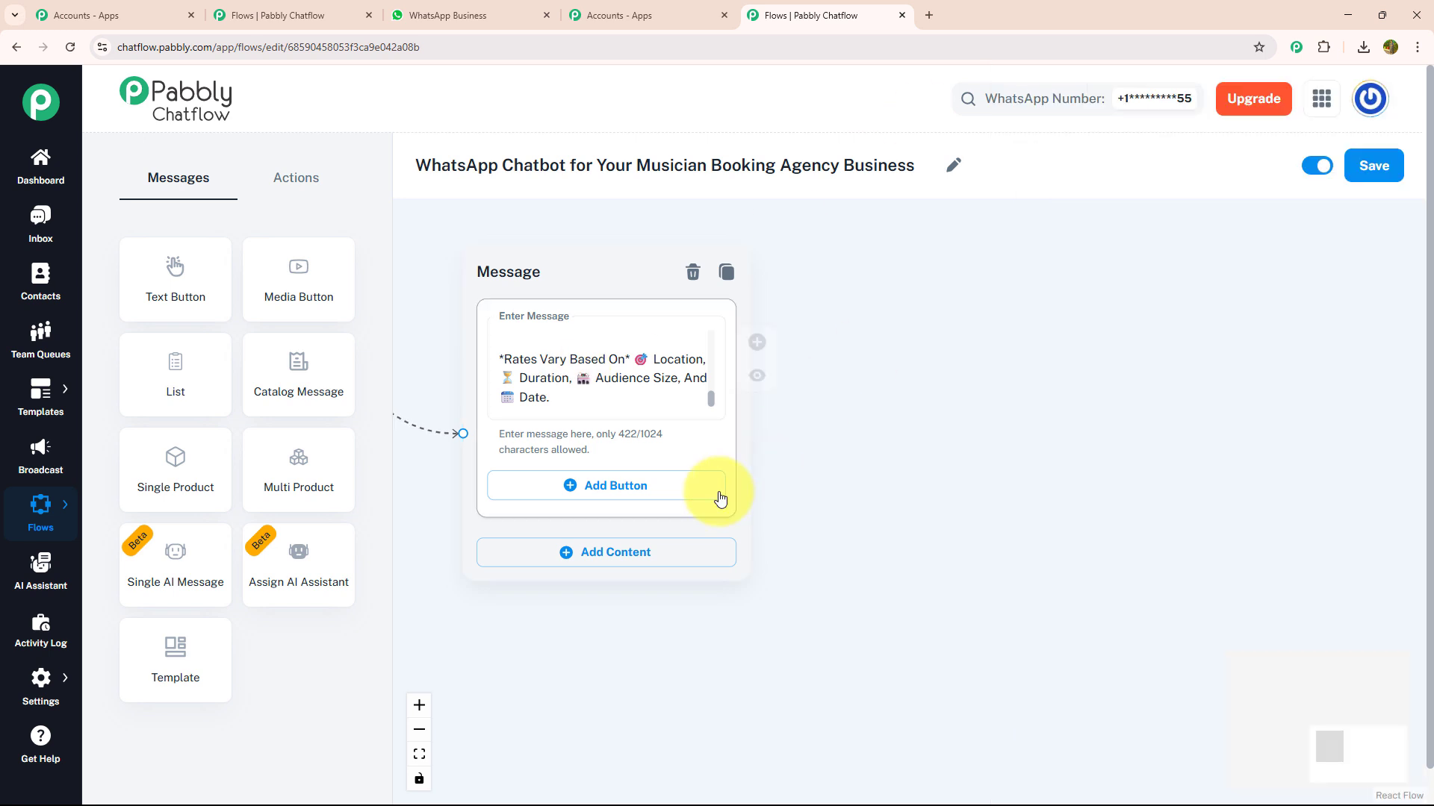
# Add Menu 📋 and Talk to Support 🚨 buttons to the quote message and link Menu back to the welcome message node.
pyautogui.click(710, 493)
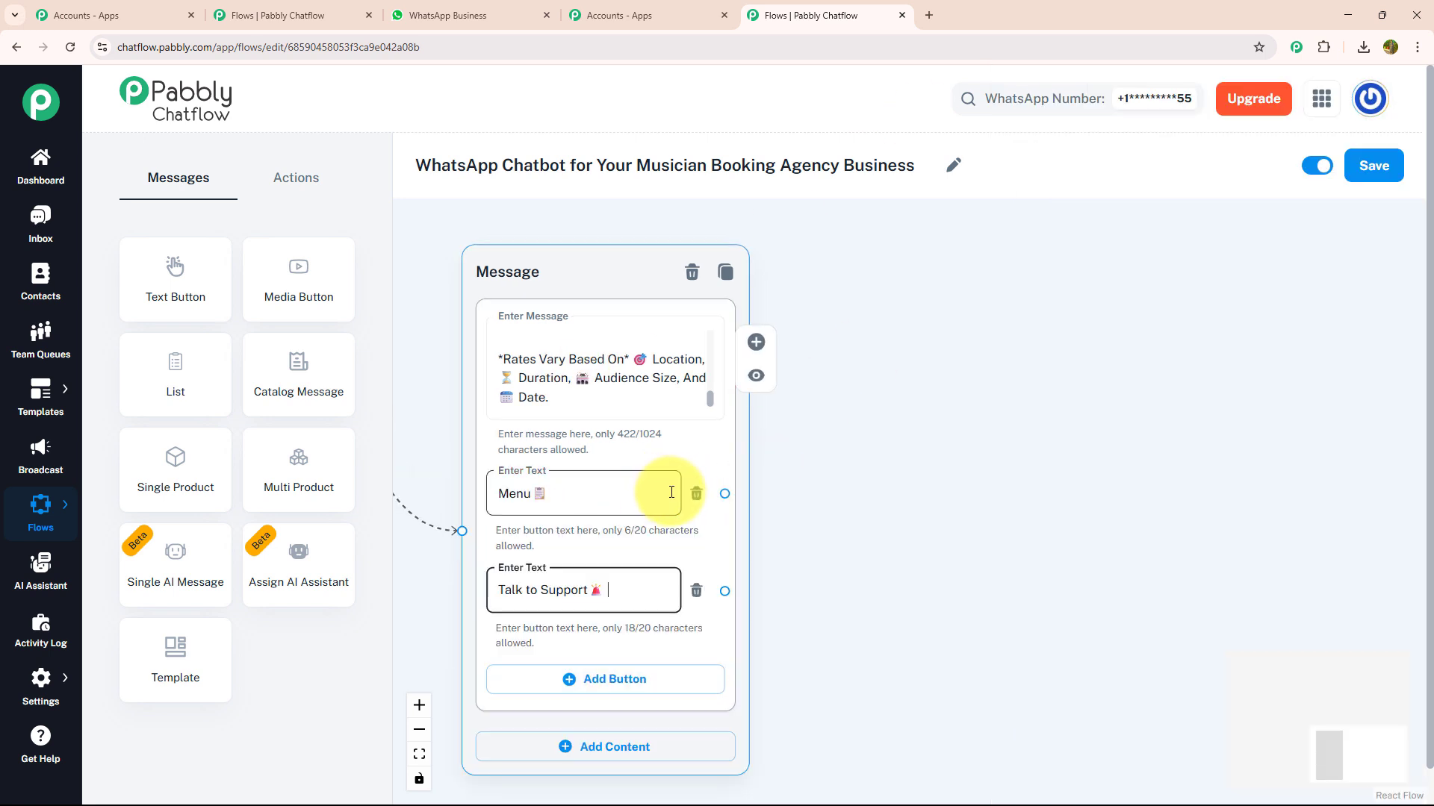
pyautogui.scroll(-2, 669, 490)
pyautogui.scroll(-1, 695, 490)
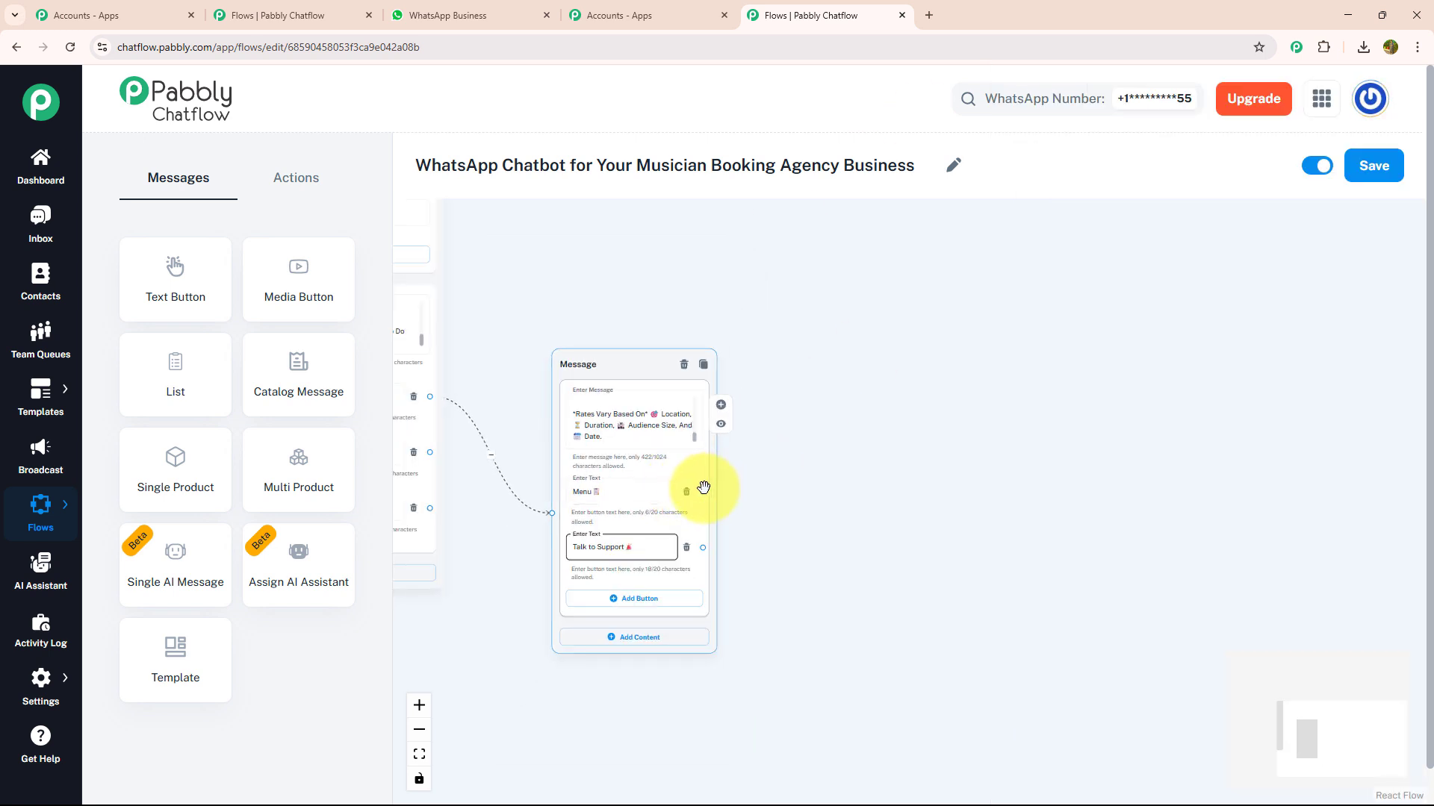
pyautogui.moveTo(703, 494); pyautogui.dragTo(653, 262)
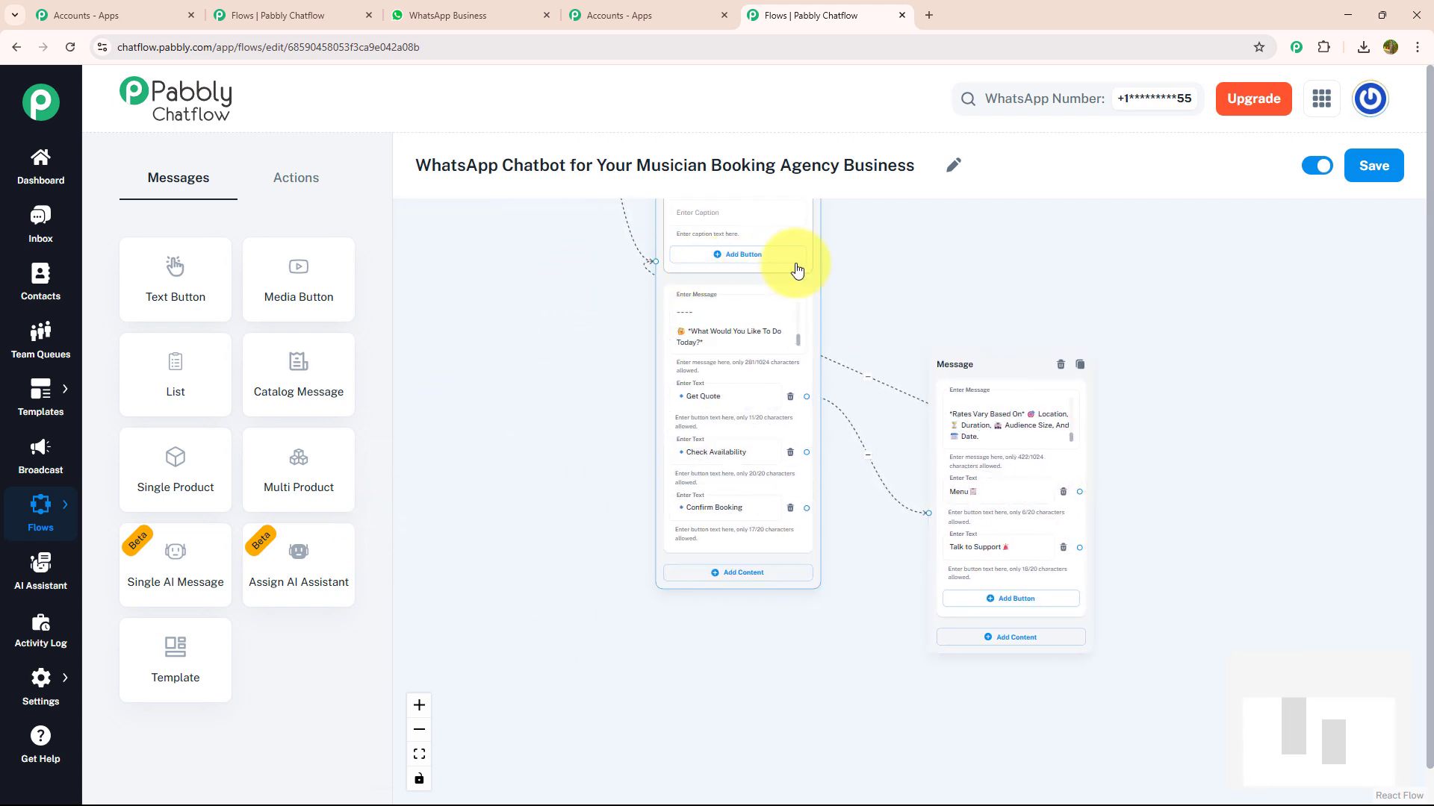
pyautogui.moveTo(879, 278); pyautogui.dragTo(486, 287)
# Link the quote message's Talk to Support button to a new message giving booking team hours, Monday–Saturday, 10 AM – 8 PM, and preview it.
pyautogui.scroll(4, 570, 342)
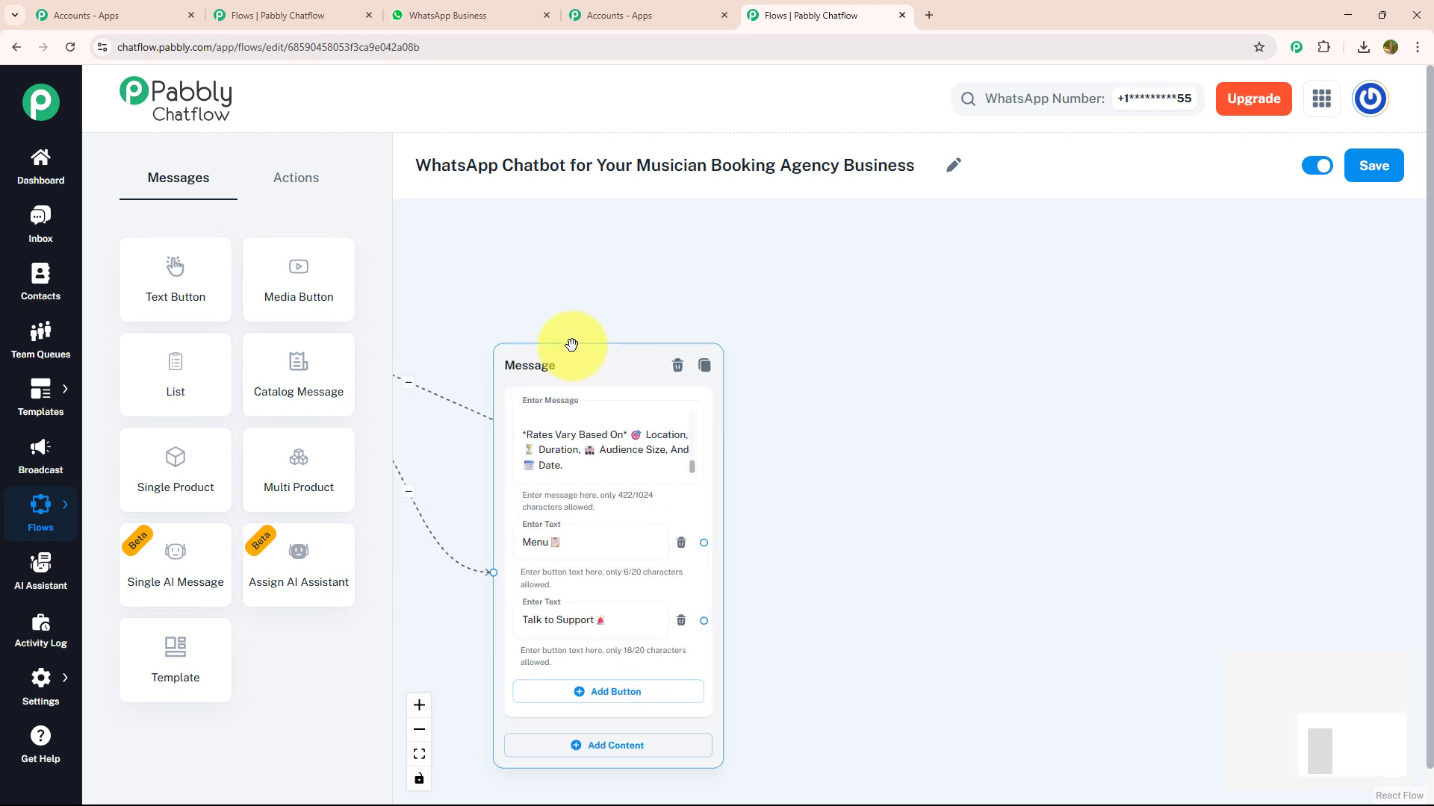
pyautogui.moveTo(844, 441); pyautogui.dragTo(789, 236)
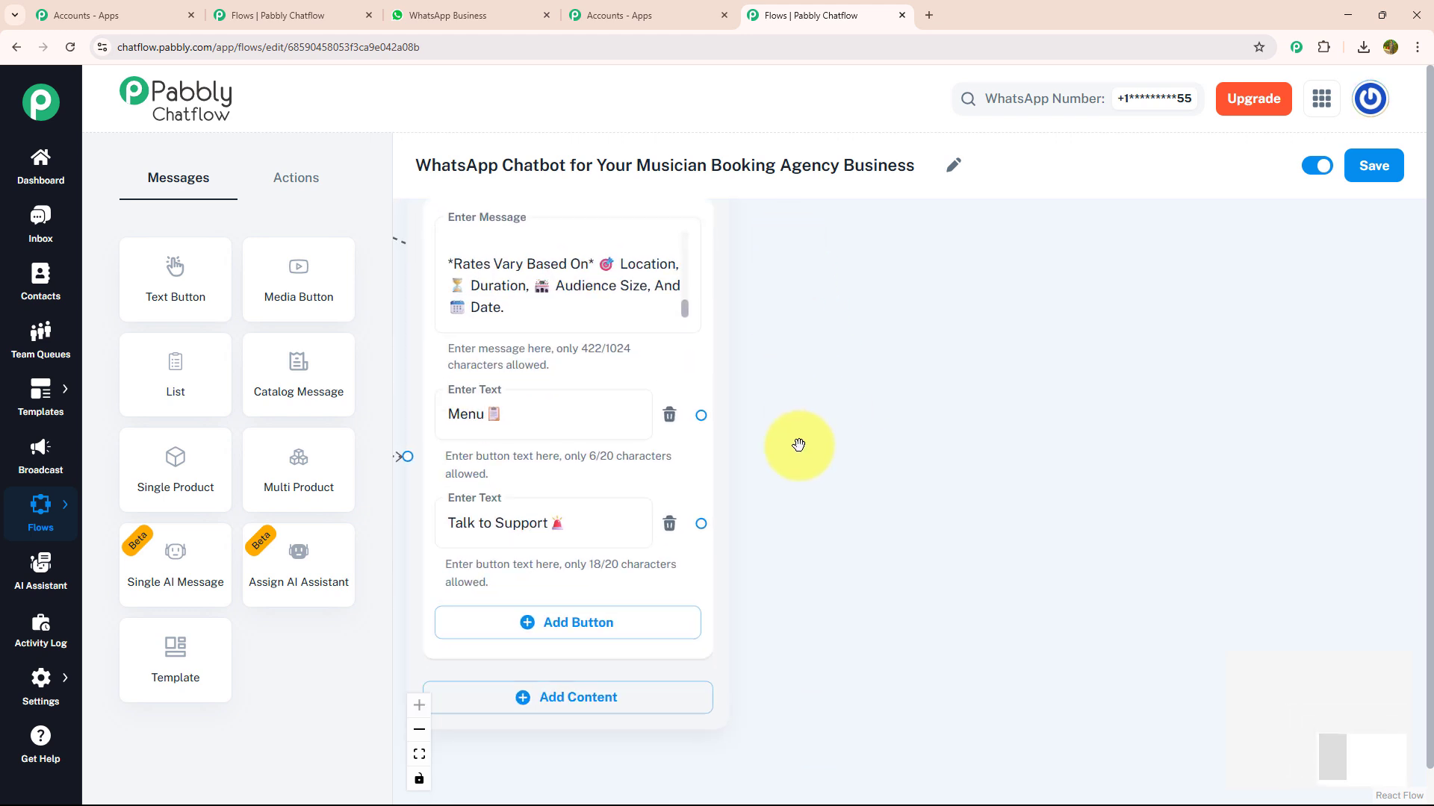
pyautogui.moveTo(801, 490); pyautogui.dragTo(756, 432)
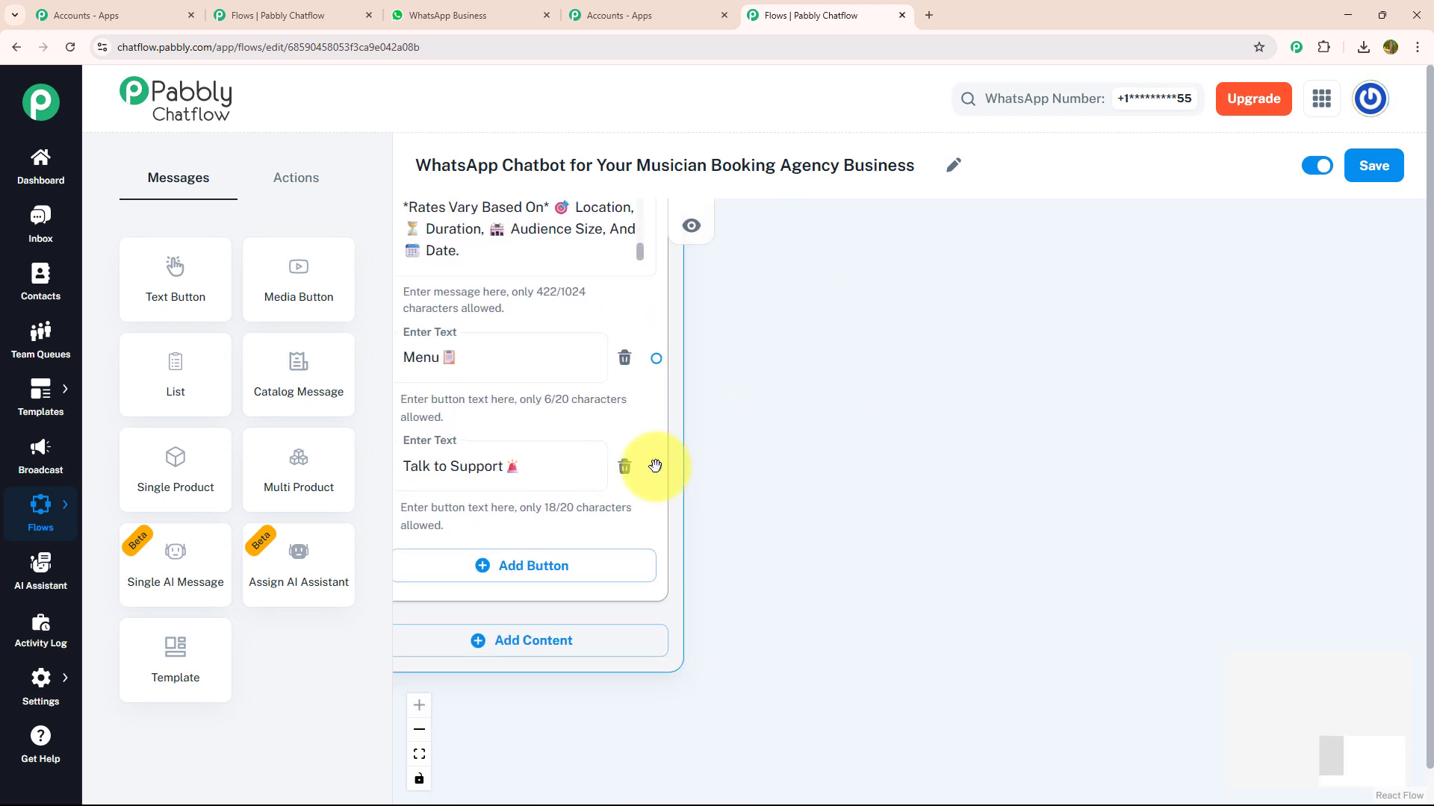
pyautogui.moveTo(655, 466); pyautogui.dragTo(866, 224)
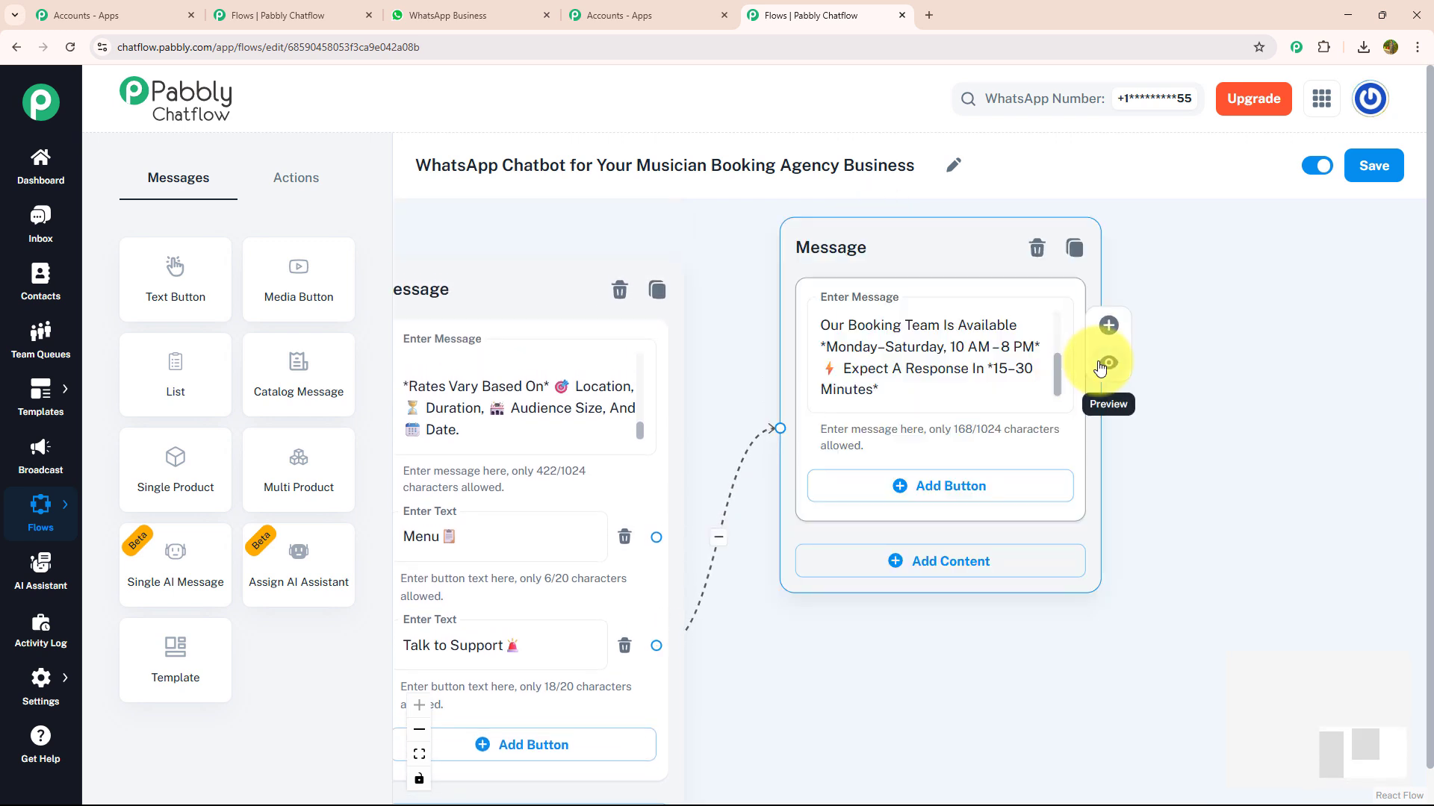
pyautogui.click(1109, 364)
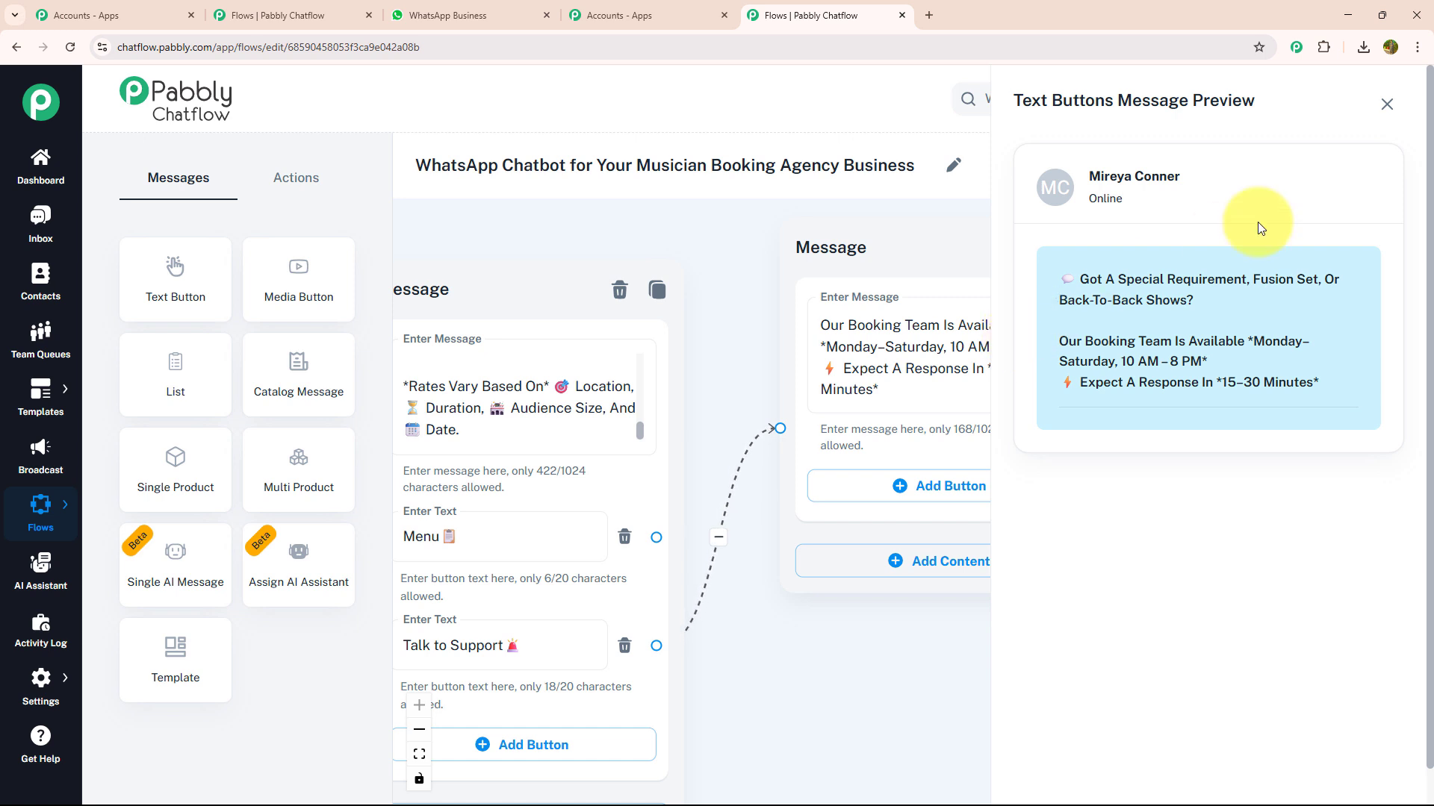
pyautogui.click(1386, 104)
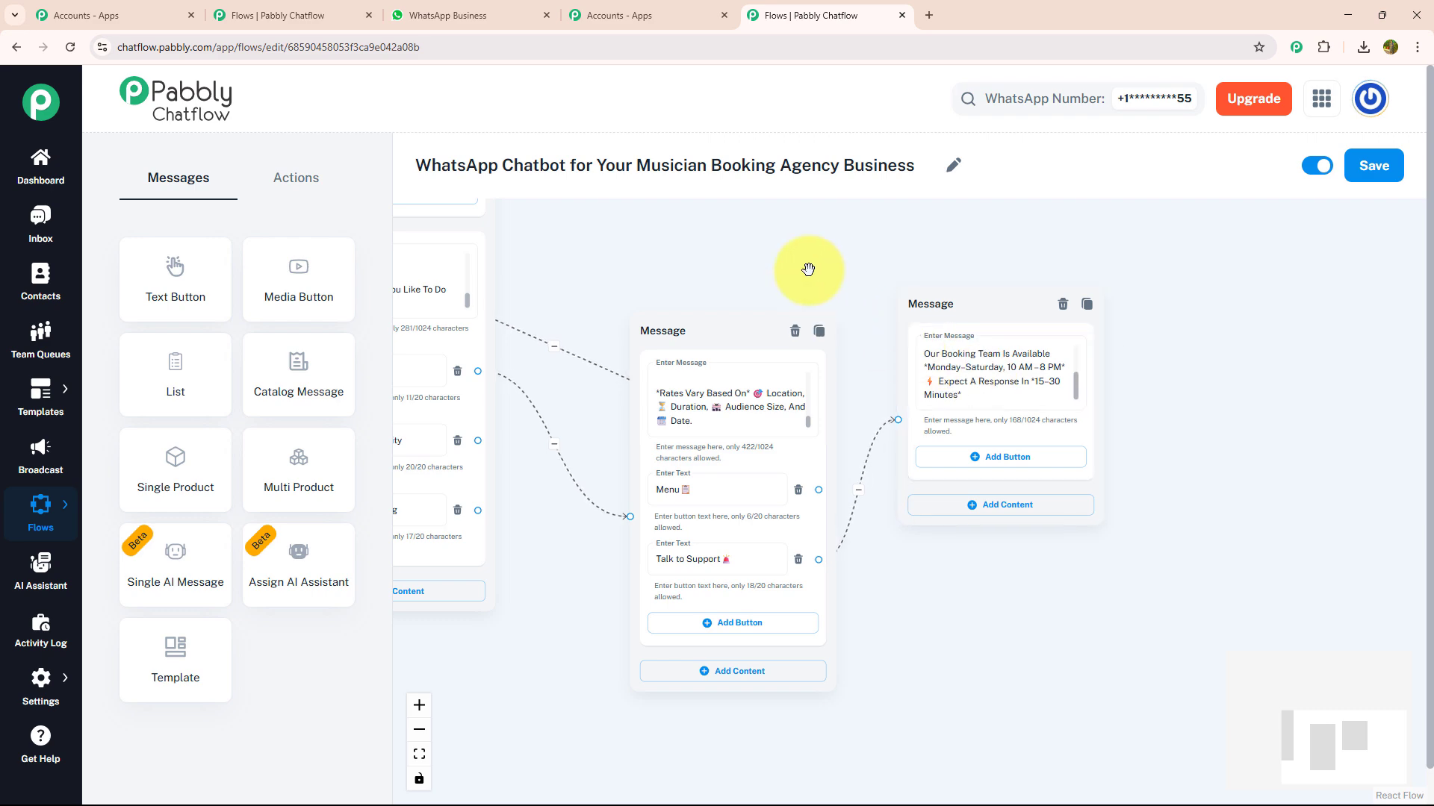
# Link Check Availability to a new "Explore Our Most Popular Live Acts:" message with Talk to Support 🚨 and Menu 📋 buttons, and preview it.
pyautogui.moveTo(809, 266); pyautogui.dragTo(982, 201)
pyautogui.moveTo(915, 236); pyautogui.dragTo(919, 199)
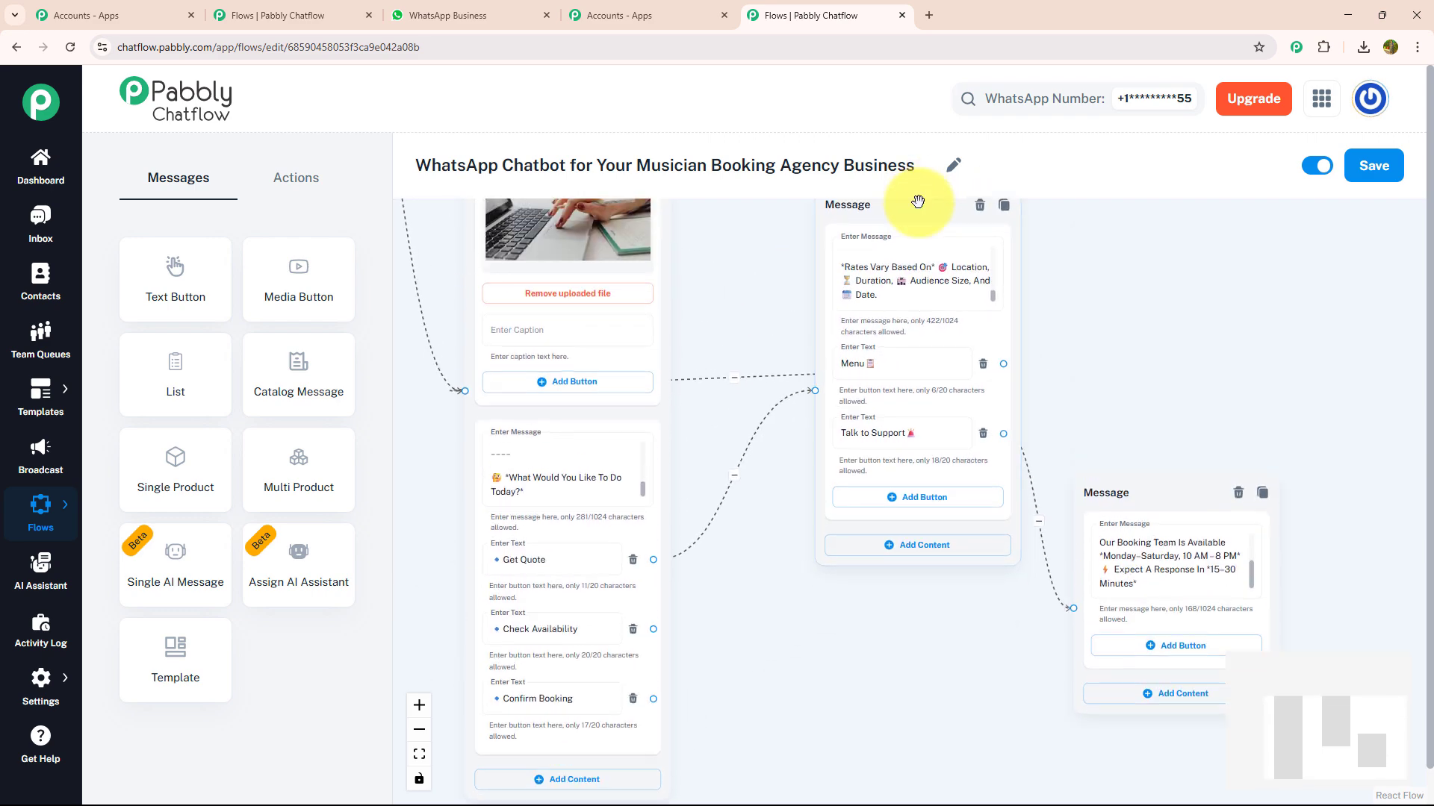
pyautogui.moveTo(794, 640); pyautogui.dragTo(738, 302)
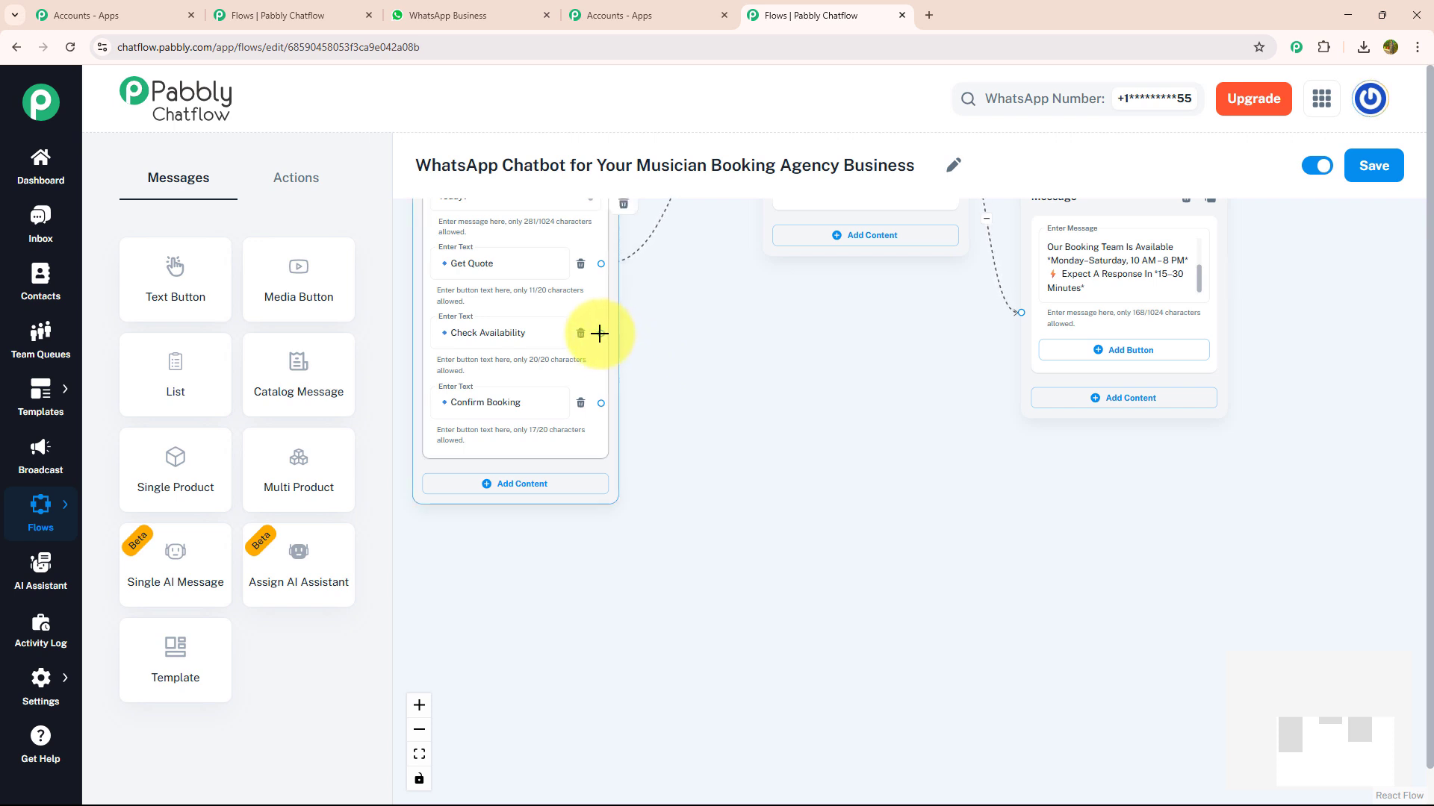
pyautogui.moveTo(601, 333); pyautogui.dragTo(815, 392)
pyautogui.click(765, 499)
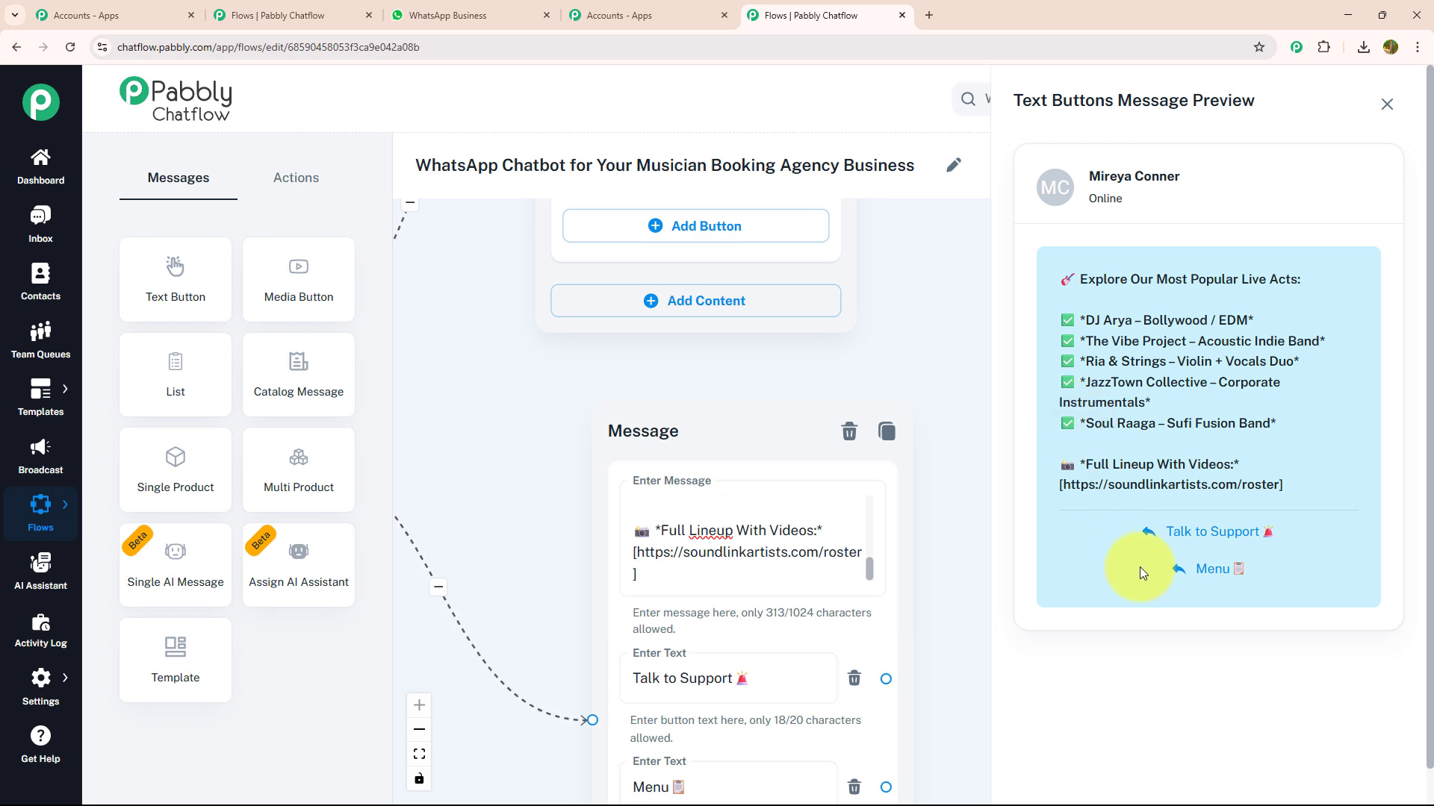
pyautogui.click(1386, 103)
# Link the live acts message's Menu button to the welcome message node and its Talk to Support button to the booking team message.
pyautogui.scroll(-2, 1190, 294)
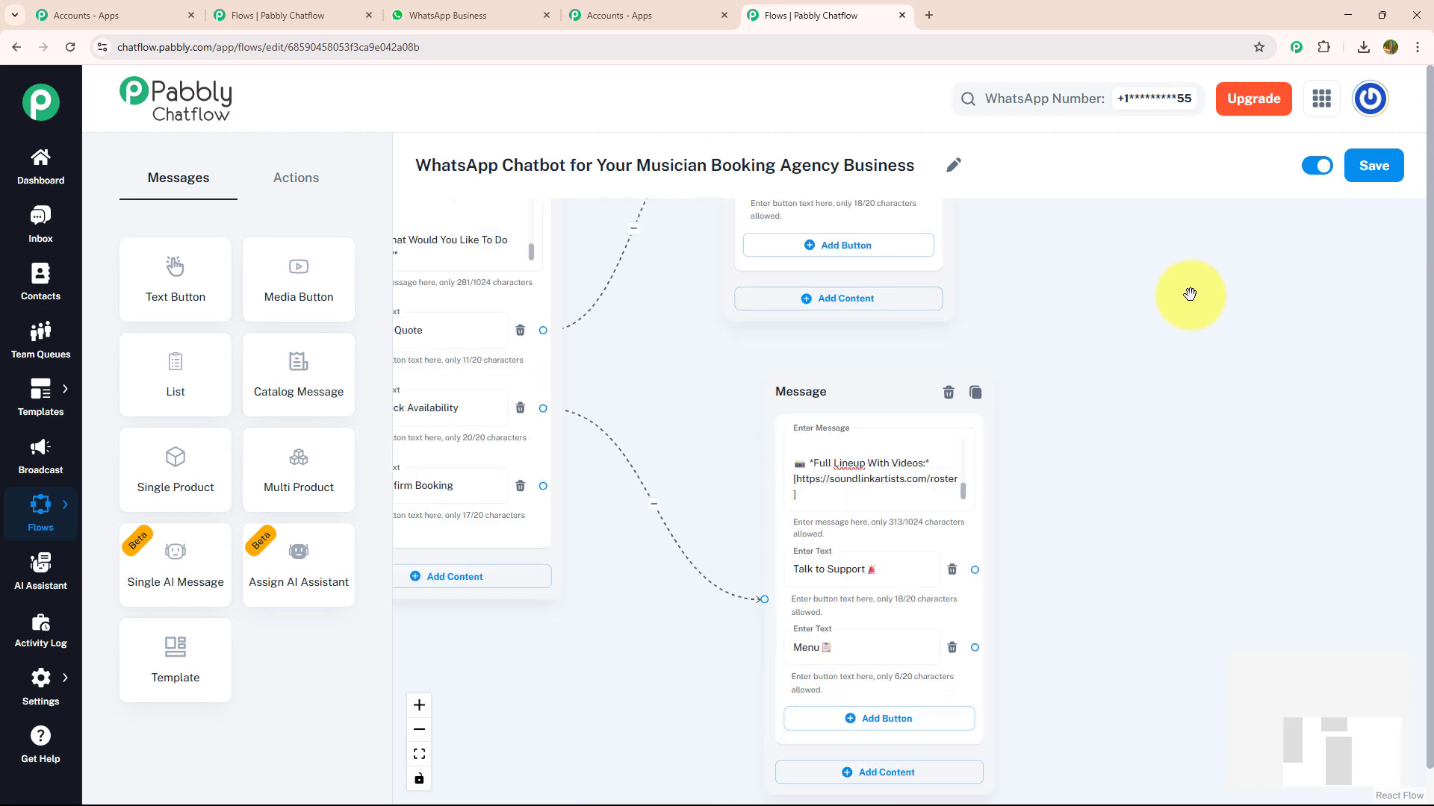
pyautogui.scroll(-1, 1189, 294)
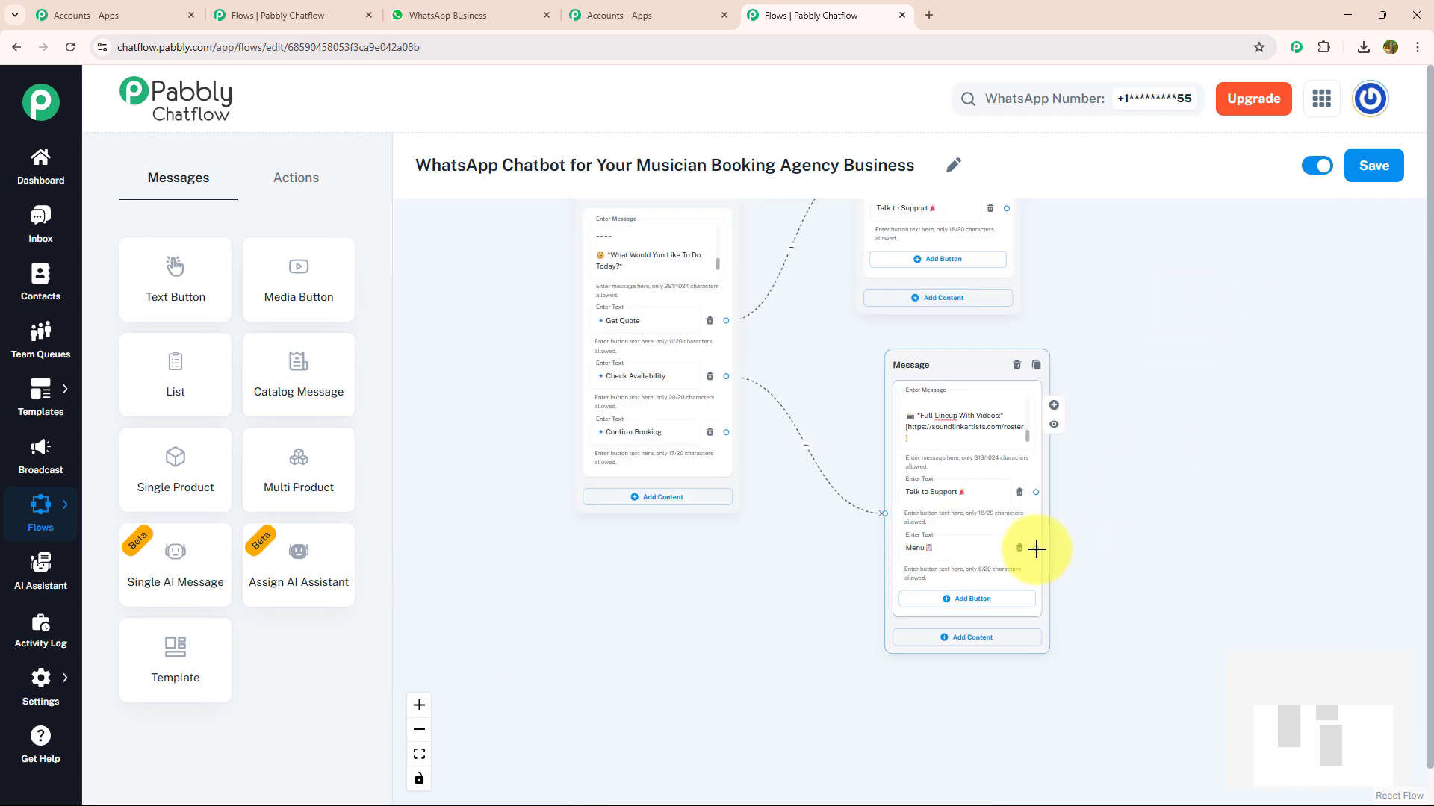
pyautogui.scroll(3, 549, 327)
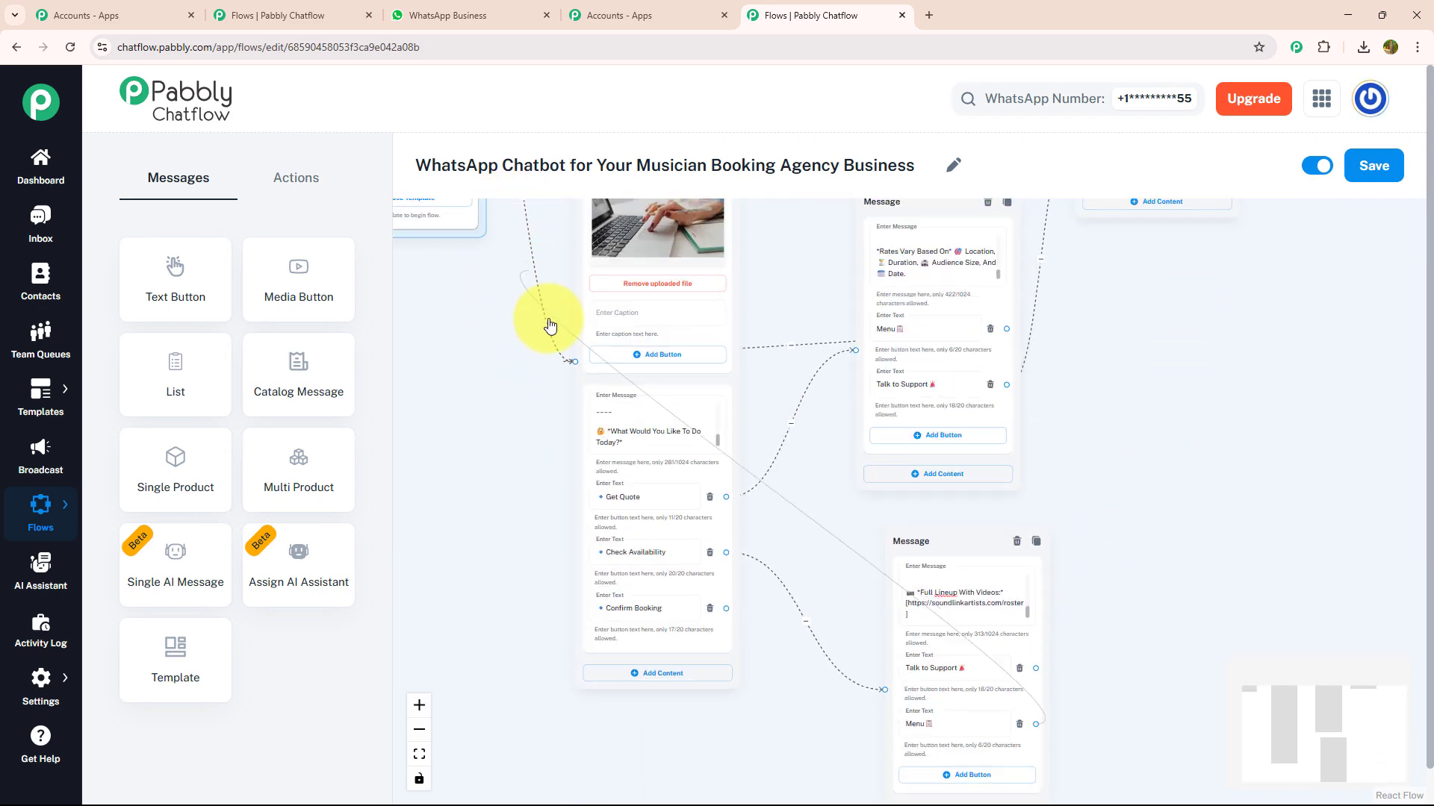
pyautogui.scroll(-1, 1000, 431)
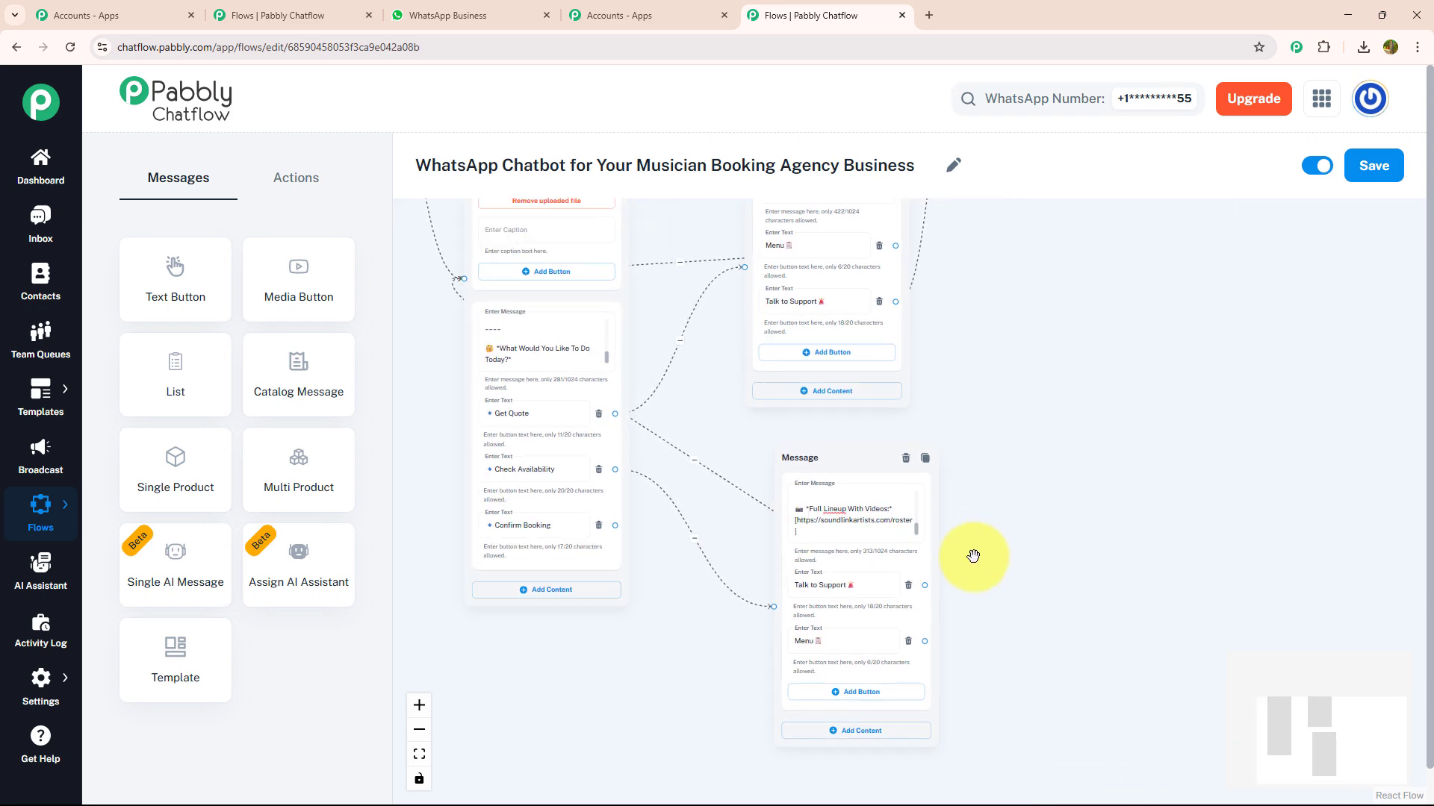
pyautogui.moveTo(924, 585); pyautogui.dragTo(964, 336)
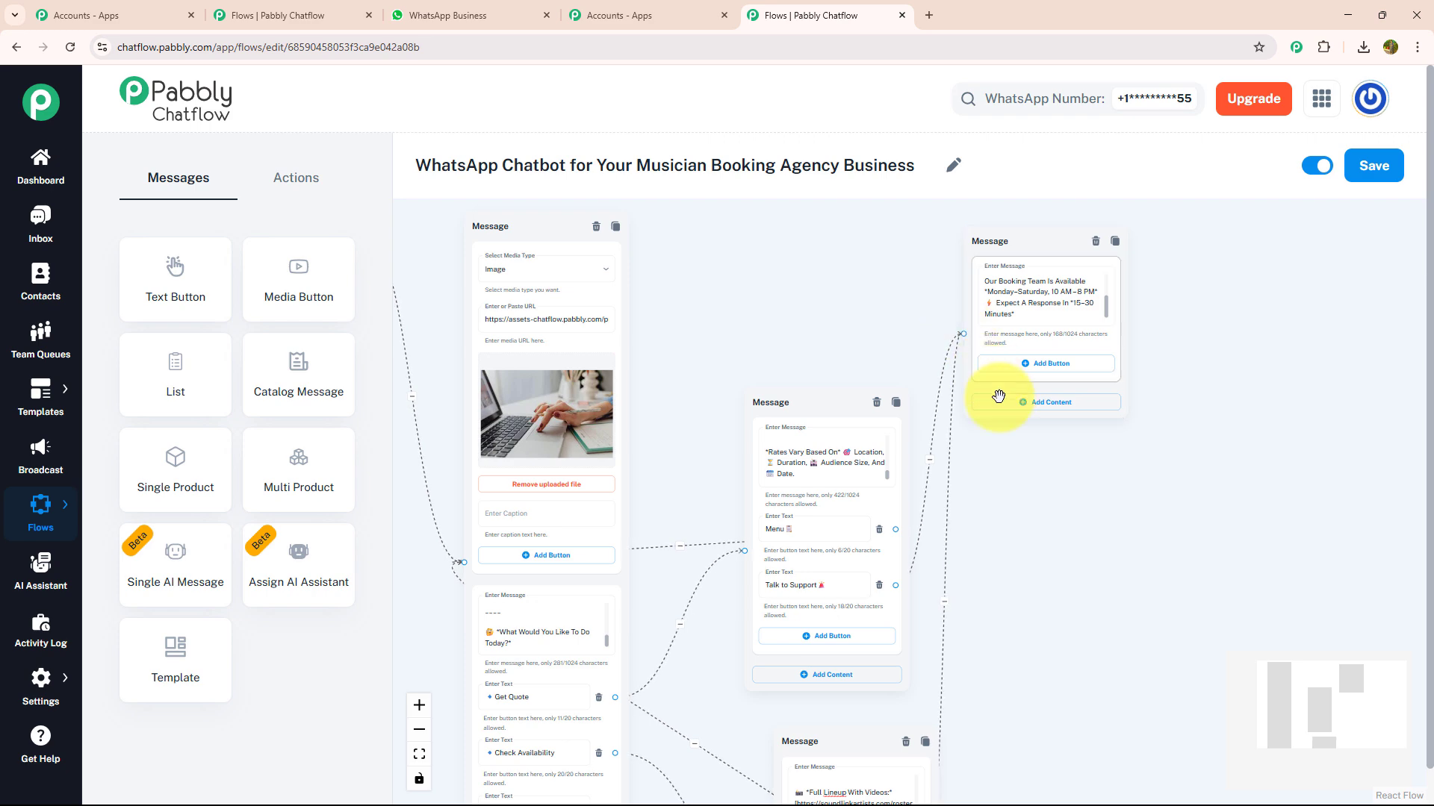
# Link Confirm Booking to a new Ask Question node whose message requests "Please Send: 1️⃣ *Your Name + Company / Brand*".
pyautogui.scroll(-3, 1001, 438)
pyautogui.scroll(3, 650, 528)
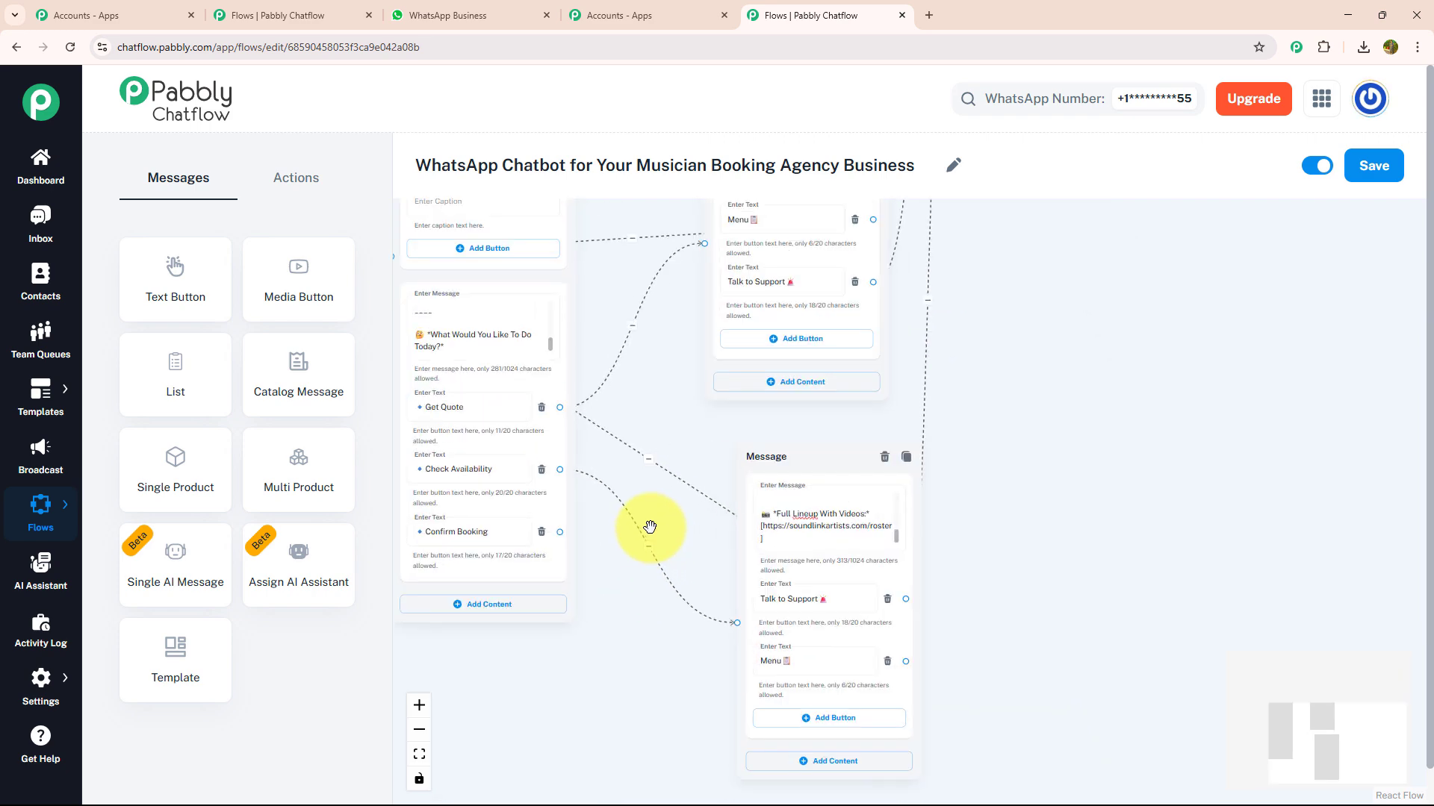
pyautogui.moveTo(628, 611); pyautogui.dragTo(823, 426)
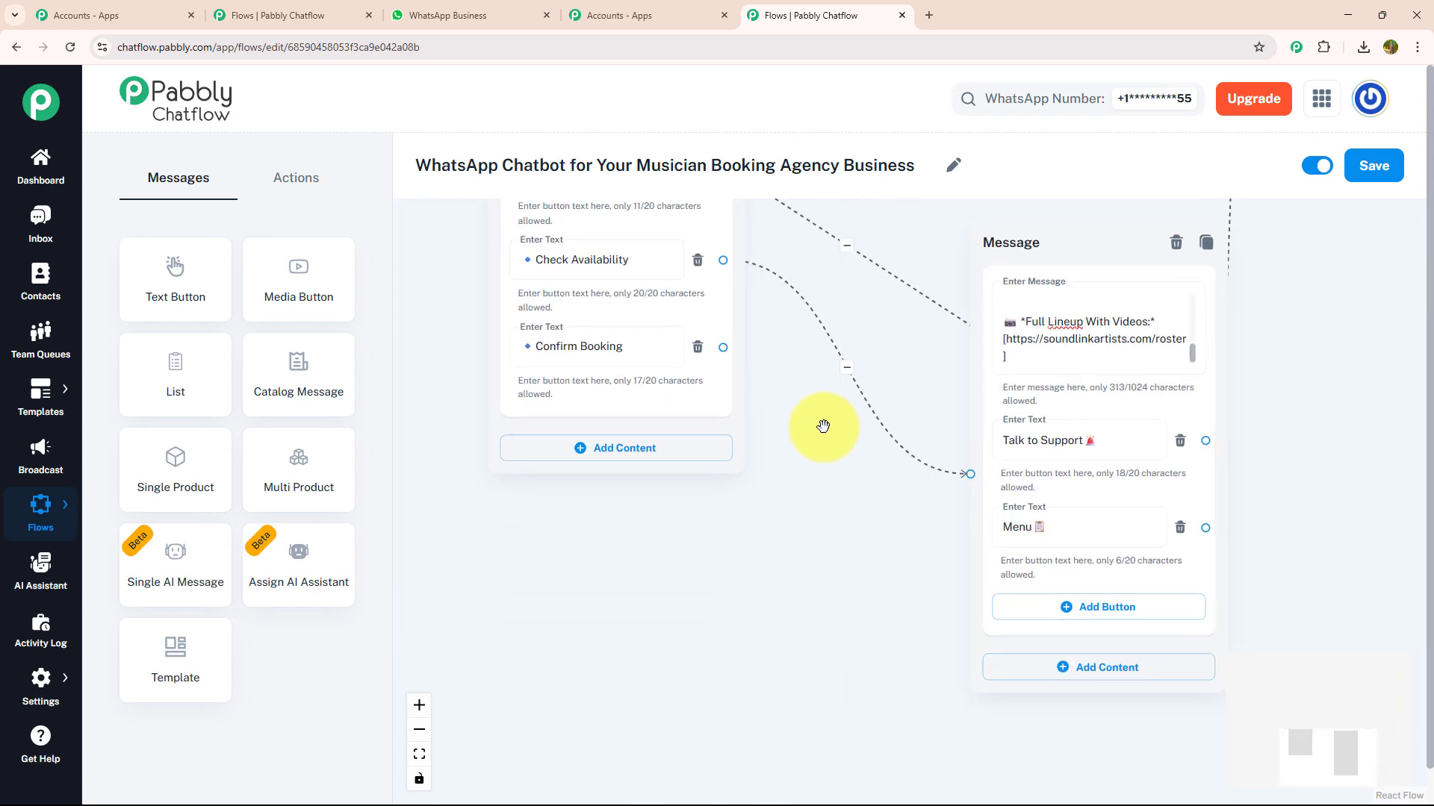
pyautogui.click(296, 181)
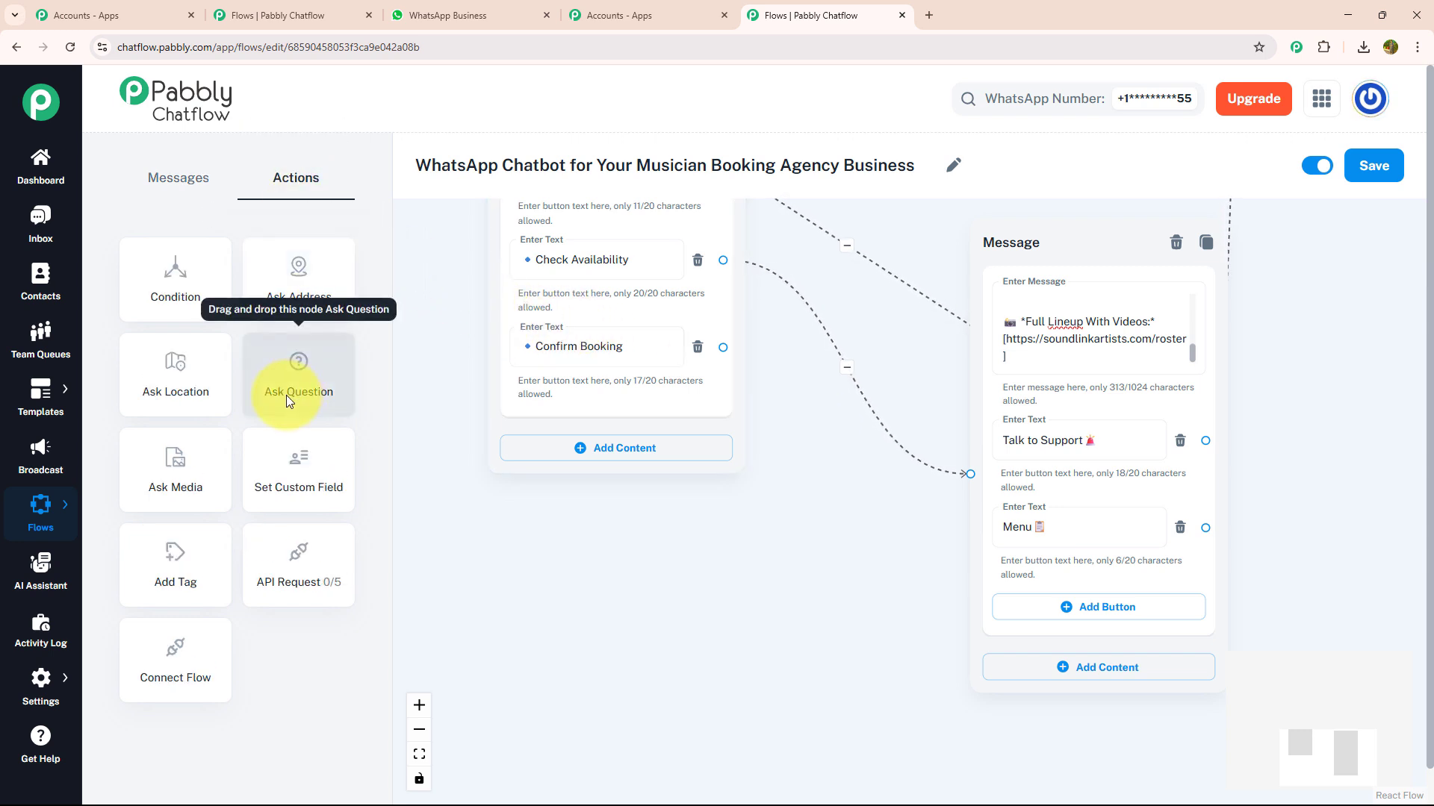
pyautogui.moveTo(285, 396); pyautogui.dragTo(894, 557)
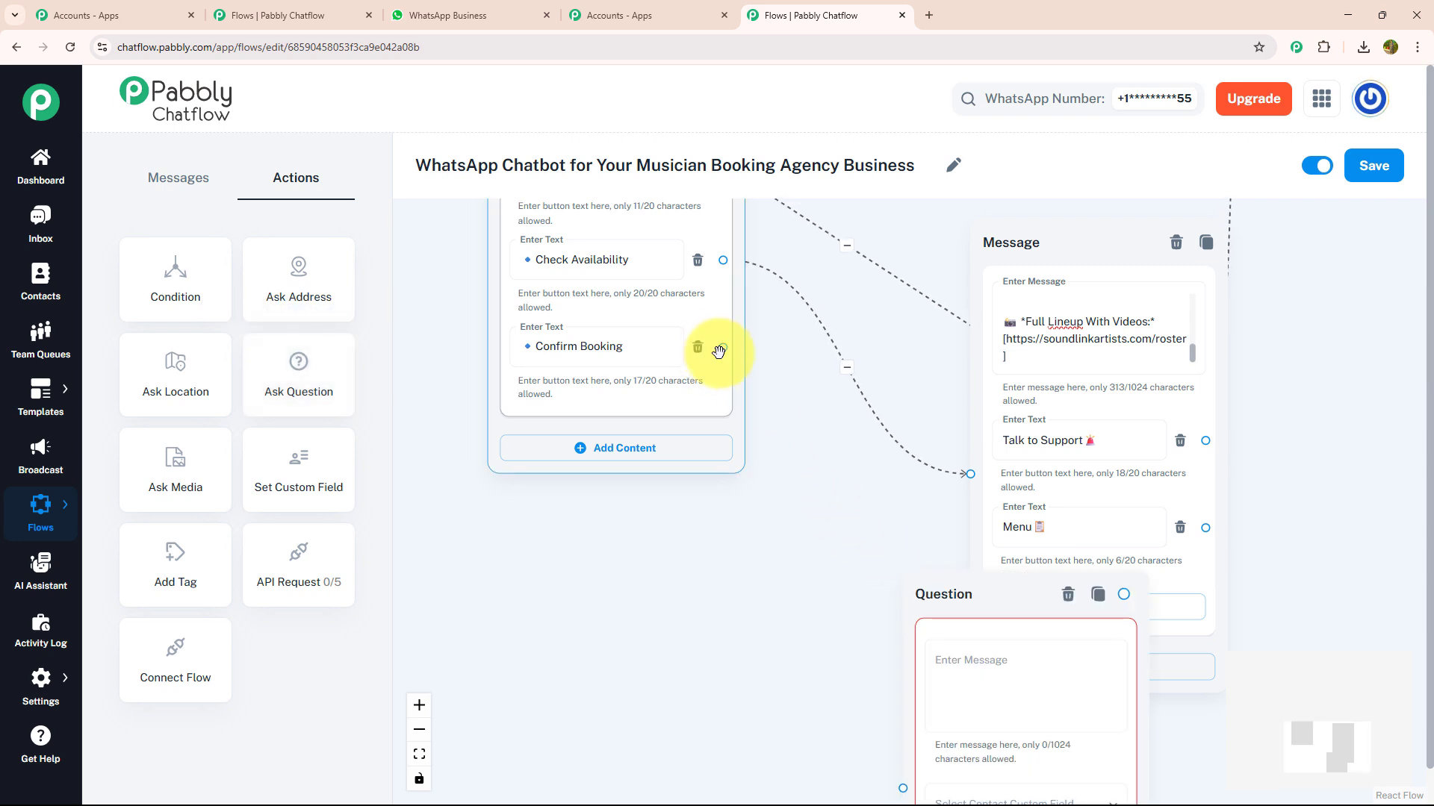
pyautogui.moveTo(725, 350); pyautogui.dragTo(951, 628)
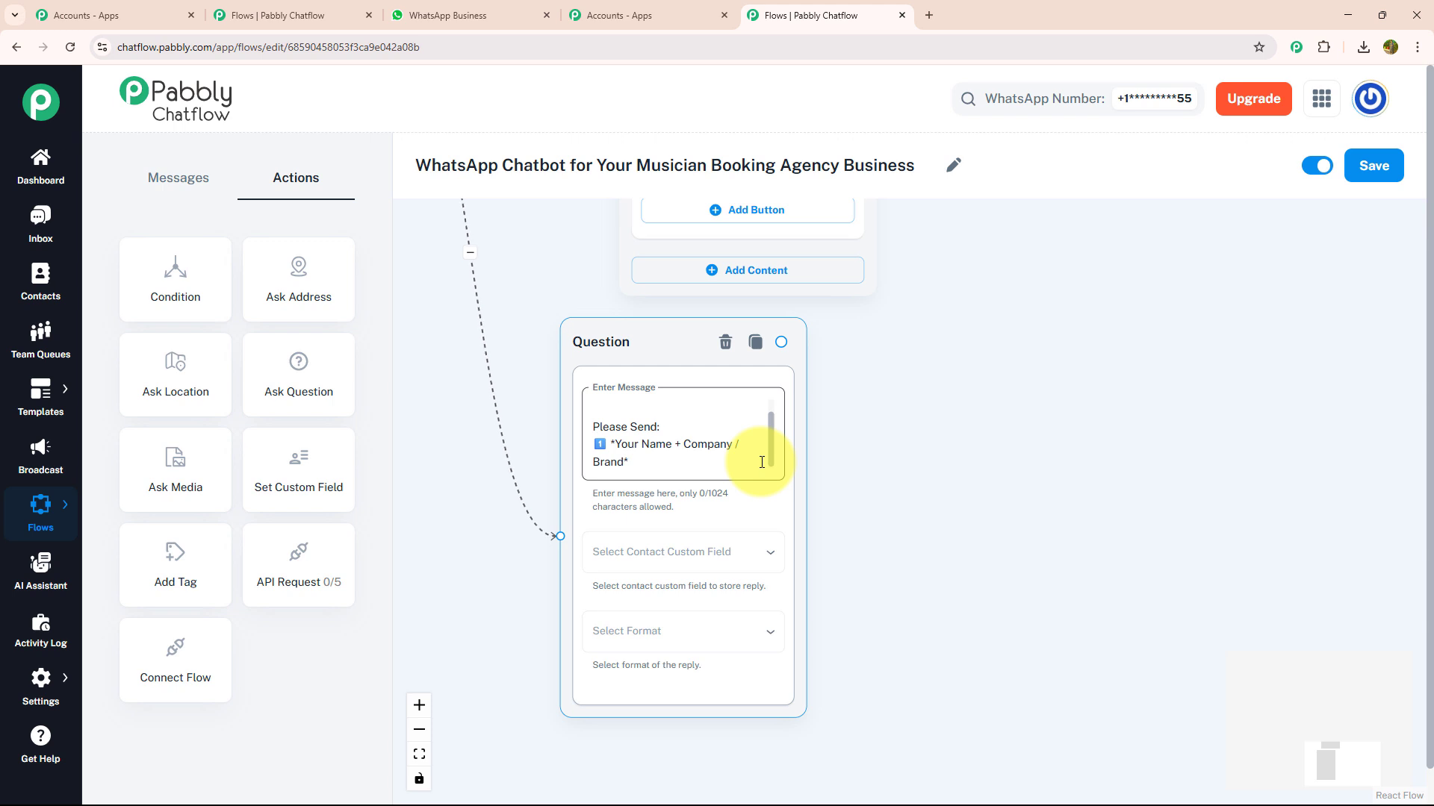
# Store the name and company question's reply in the name custom field with format Any.
pyautogui.click(732, 552)
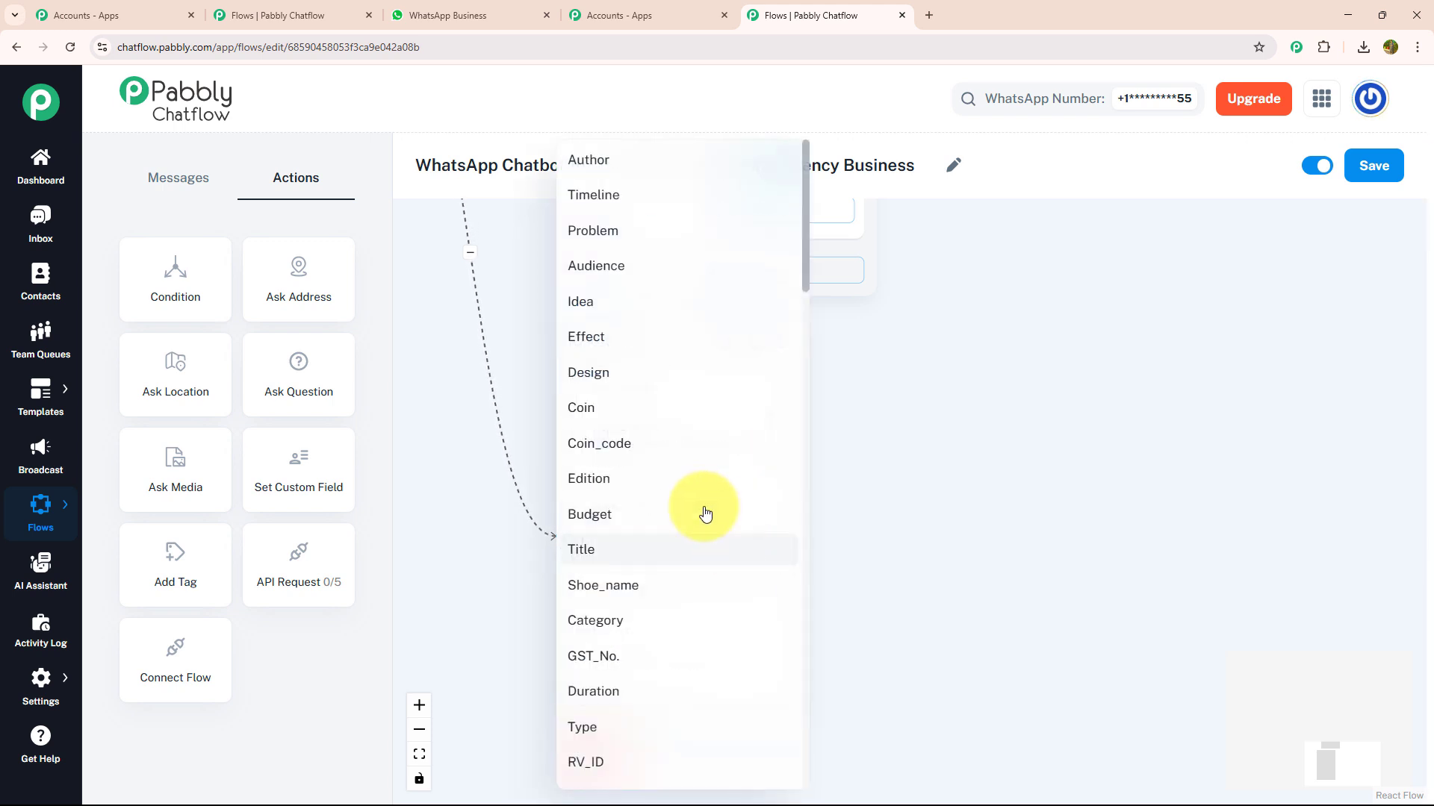
pyautogui.scroll(-15, 709, 502)
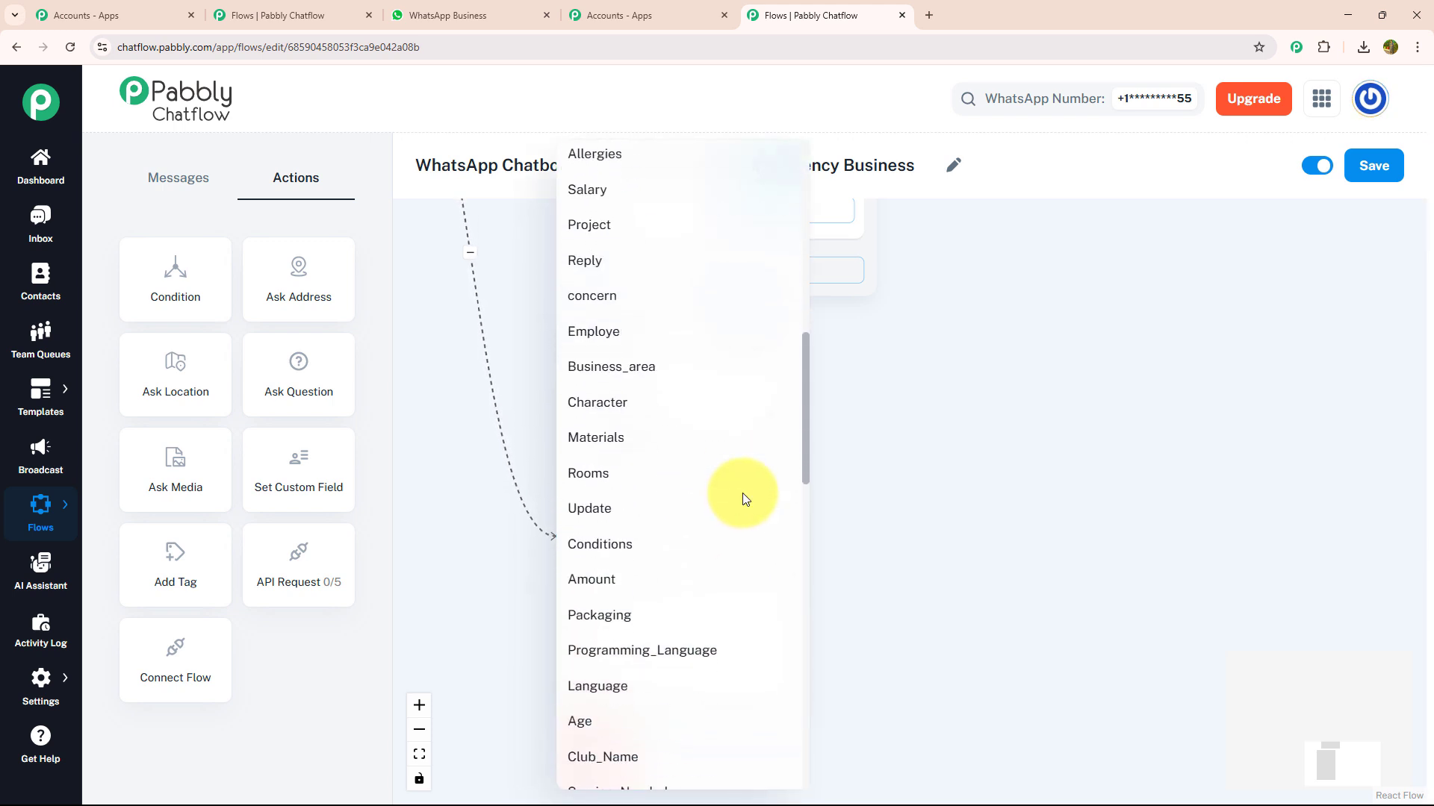
pyautogui.scroll(-5, 745, 502)
pyautogui.click(742, 503)
pyautogui.click(637, 635)
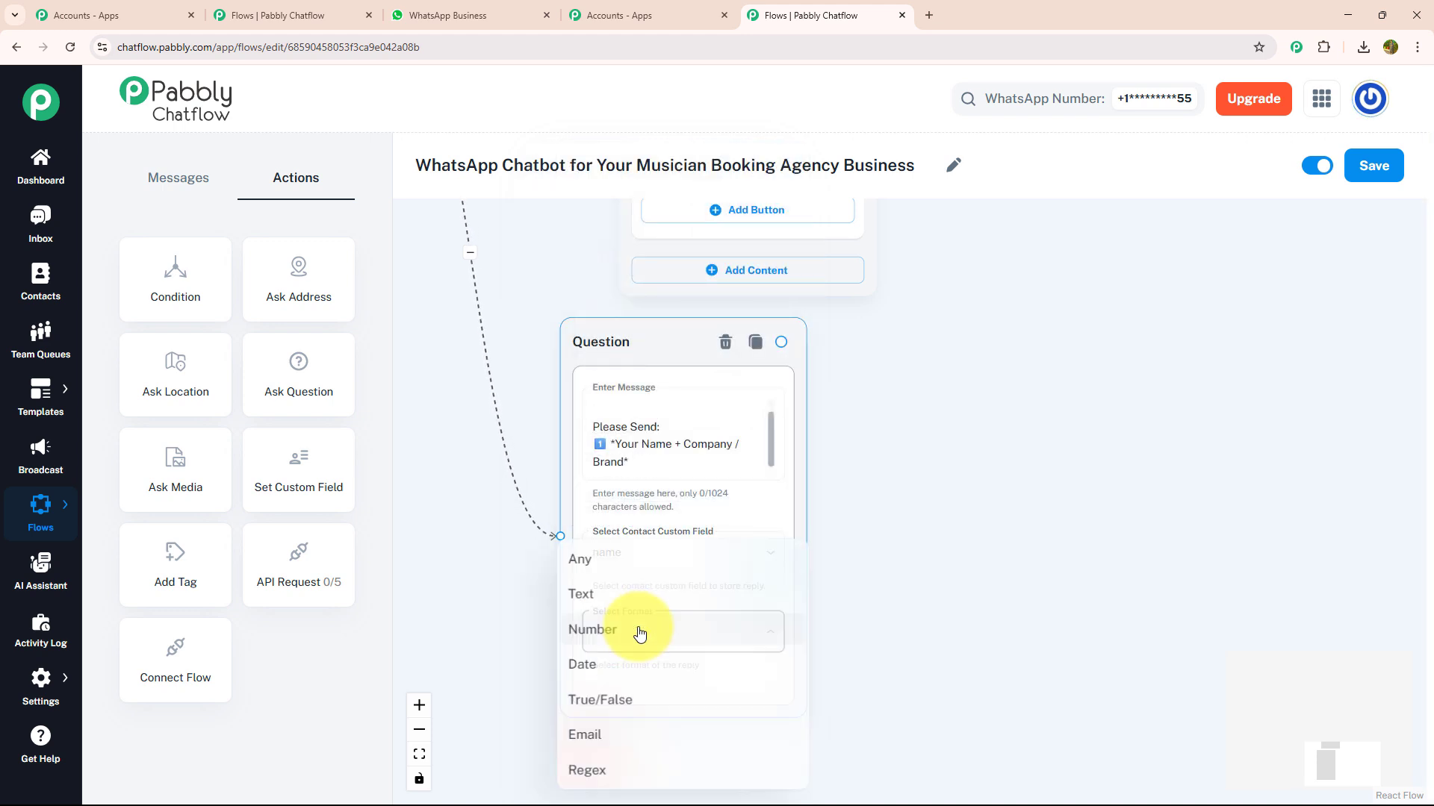
pyautogui.click(617, 560)
# Add a second Ask Question node linked from the name question, with the message "Please Send: 2️⃣ *Artist Name*".
pyautogui.moveTo(838, 493); pyautogui.dragTo(702, 529)
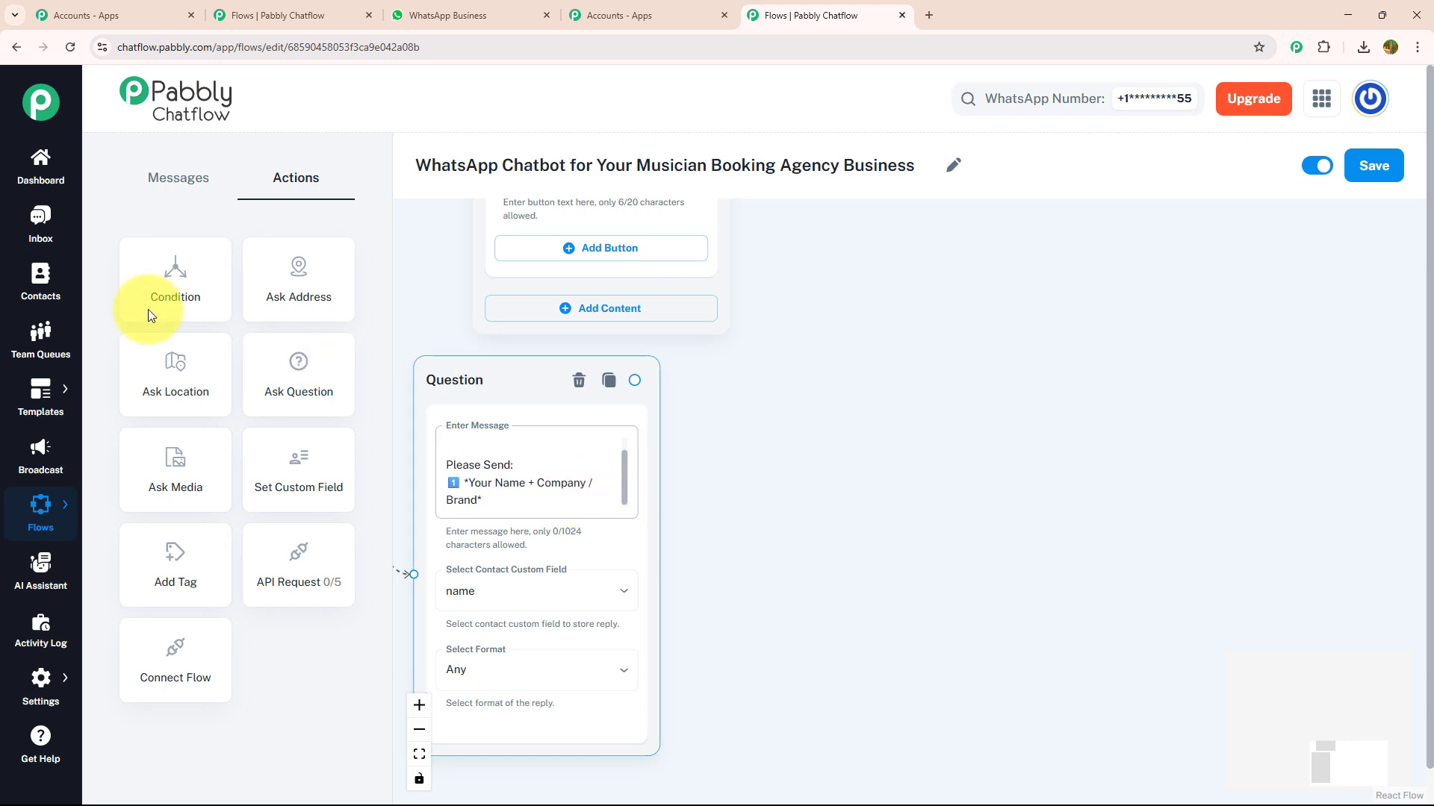
pyautogui.moveTo(278, 374); pyautogui.dragTo(821, 379)
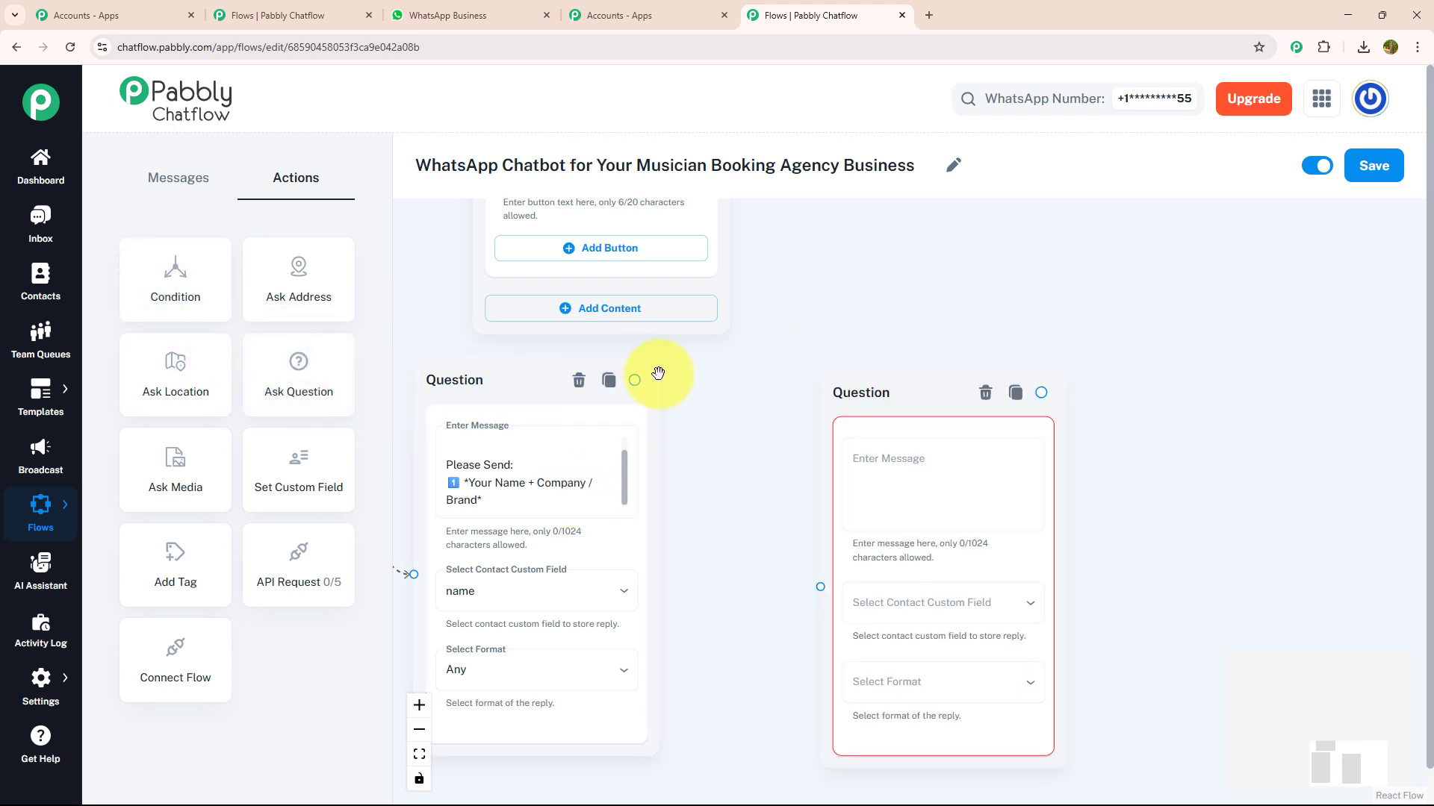
pyautogui.moveTo(635, 380); pyautogui.dragTo(820, 587)
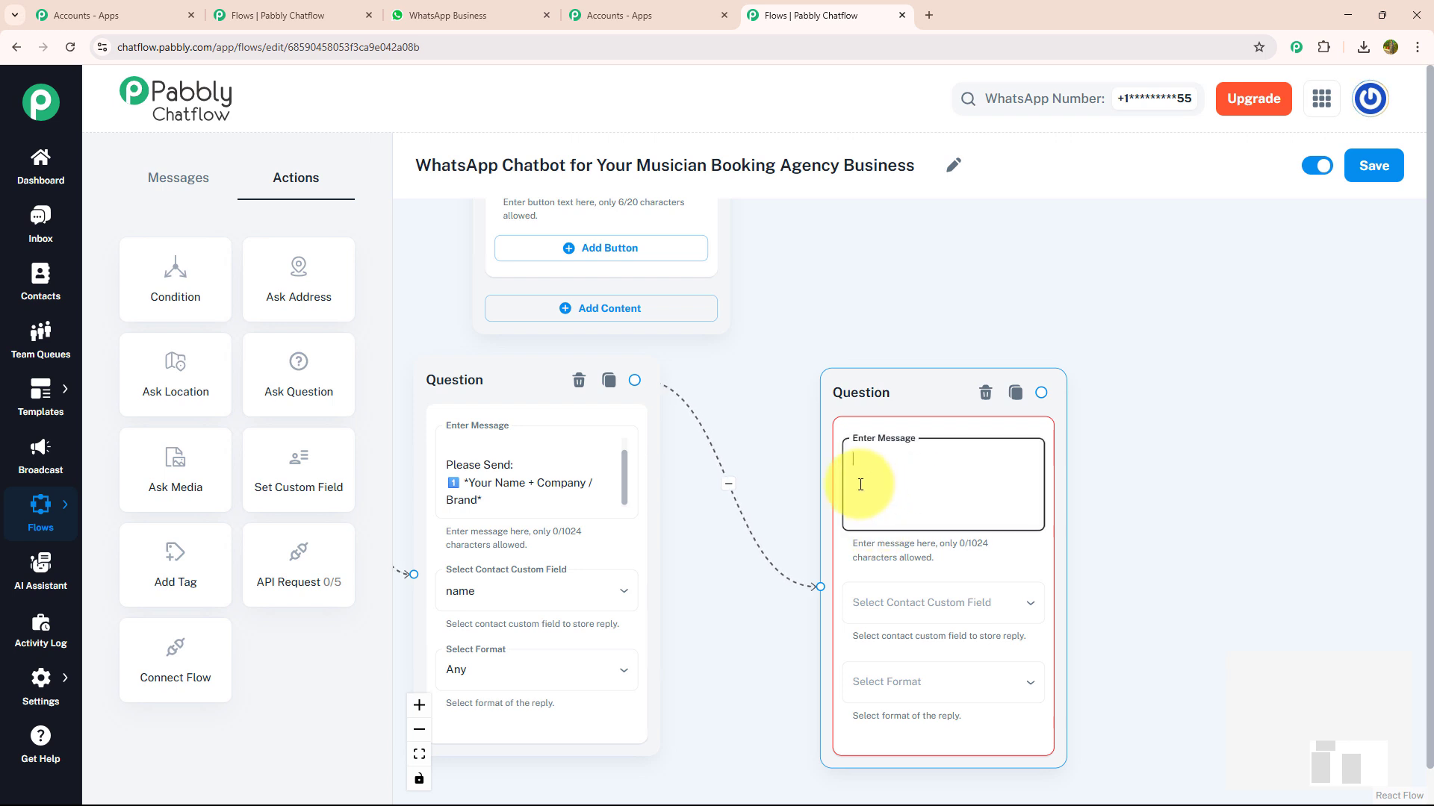
pyautogui.write('Please Send: 1️⃣ *Artist Name*')
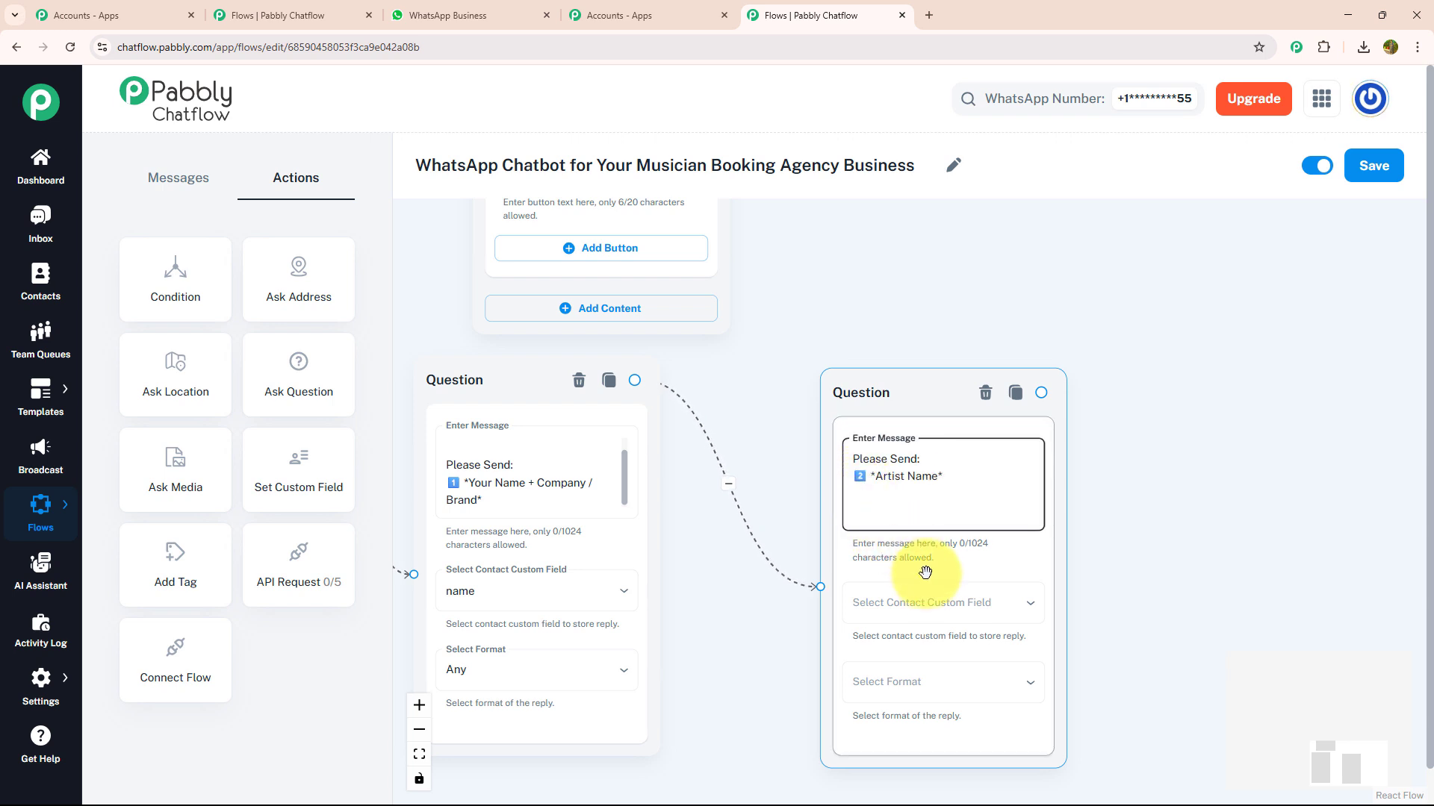
# Store the artist name question's reply in the Artist custom field with format Any.
pyautogui.click(936, 602)
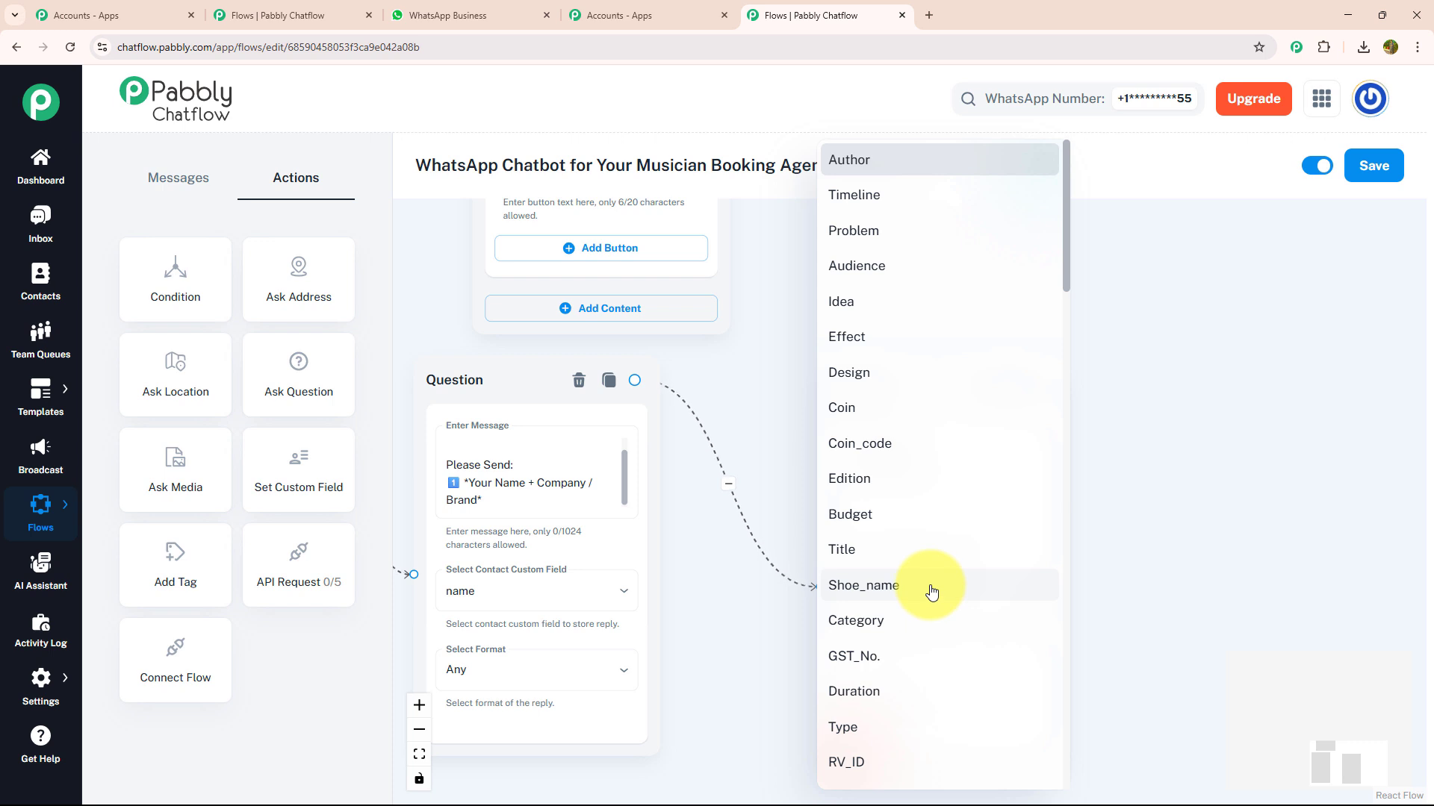
pyautogui.click(917, 464)
pyautogui.click(928, 684)
pyautogui.click(873, 557)
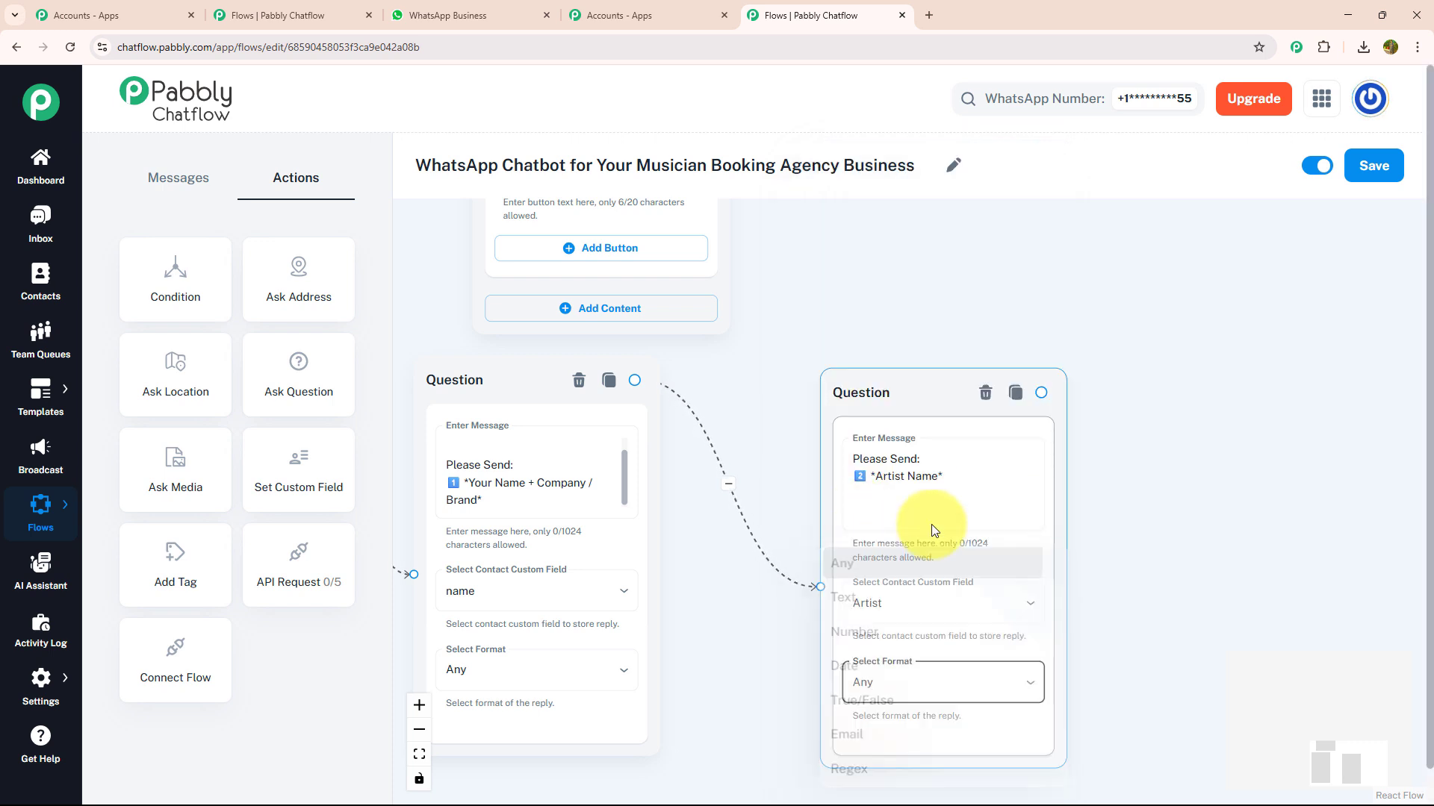
# Link the billing email question to a new message, "📩 We'll Send A Booking Confirmation + Payment Link 🧾 50% Advance Required To Reserve The Slot", and preview it.
pyautogui.moveTo(1136, 446); pyautogui.dragTo(830, 430)
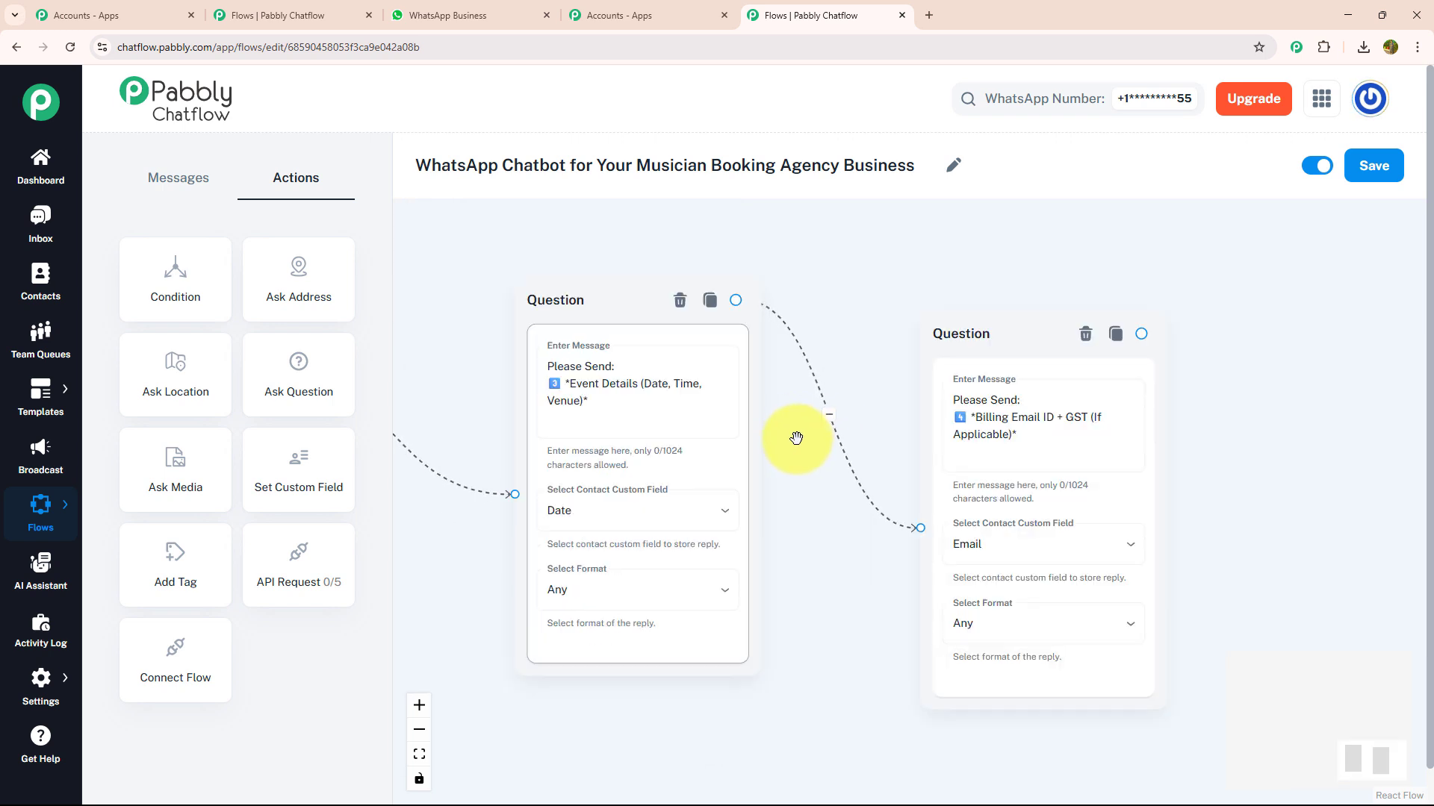
pyautogui.moveTo(809, 368); pyautogui.dragTo(544, 294)
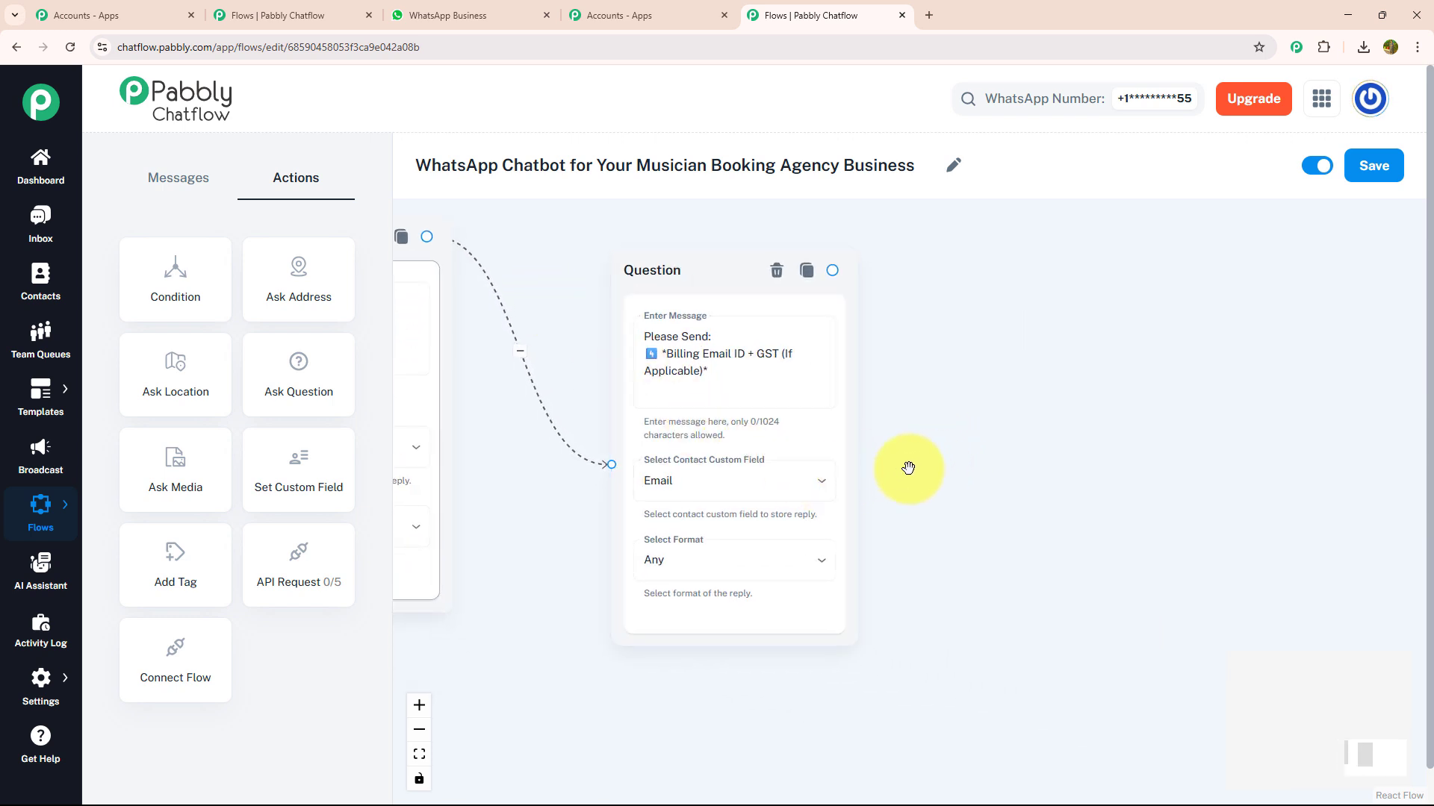
pyautogui.scroll(-3, 899, 468)
pyautogui.moveTo(964, 426); pyautogui.dragTo(736, 423)
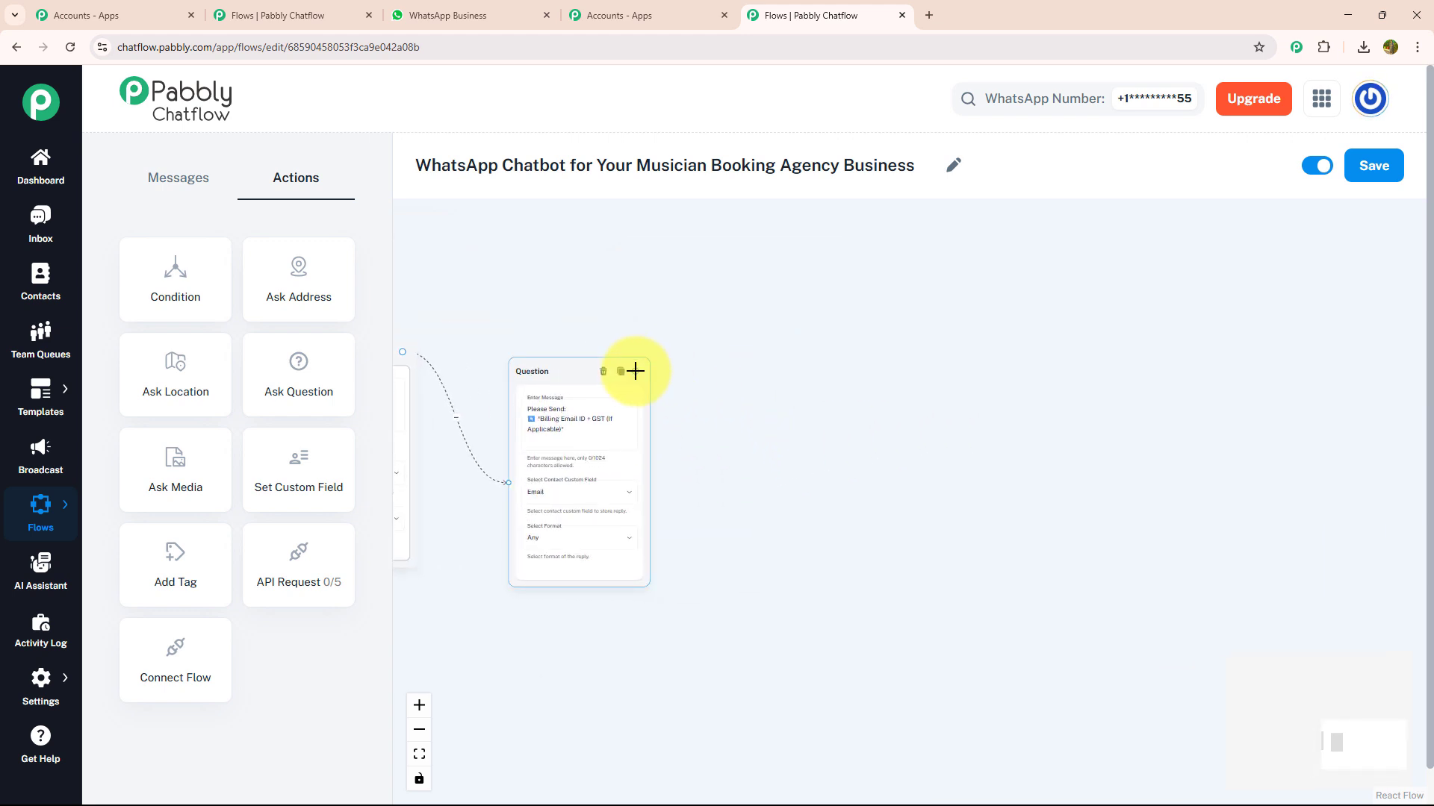
pyautogui.moveTo(635, 371); pyautogui.dragTo(877, 248)
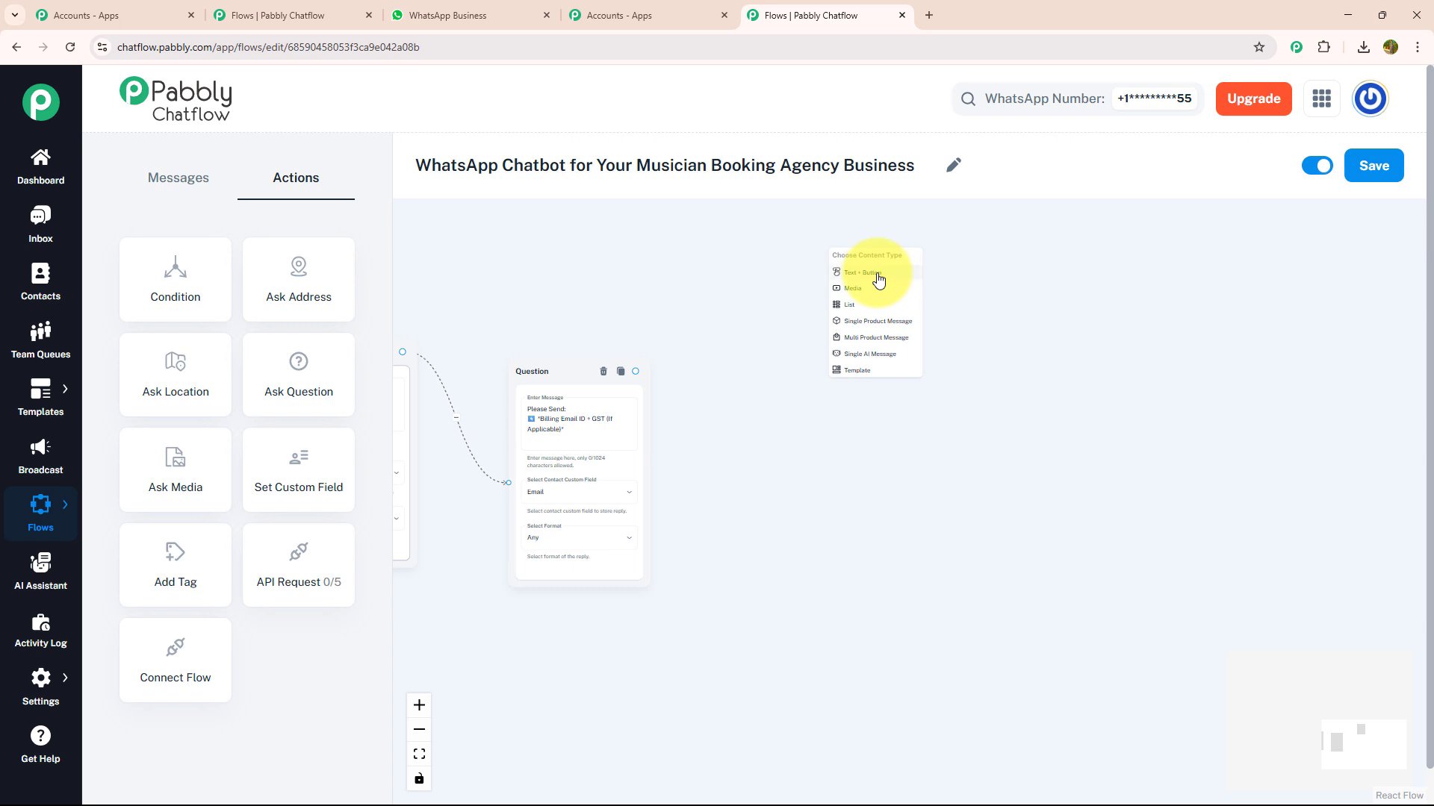
pyautogui.click(878, 279)
pyautogui.click(868, 304)
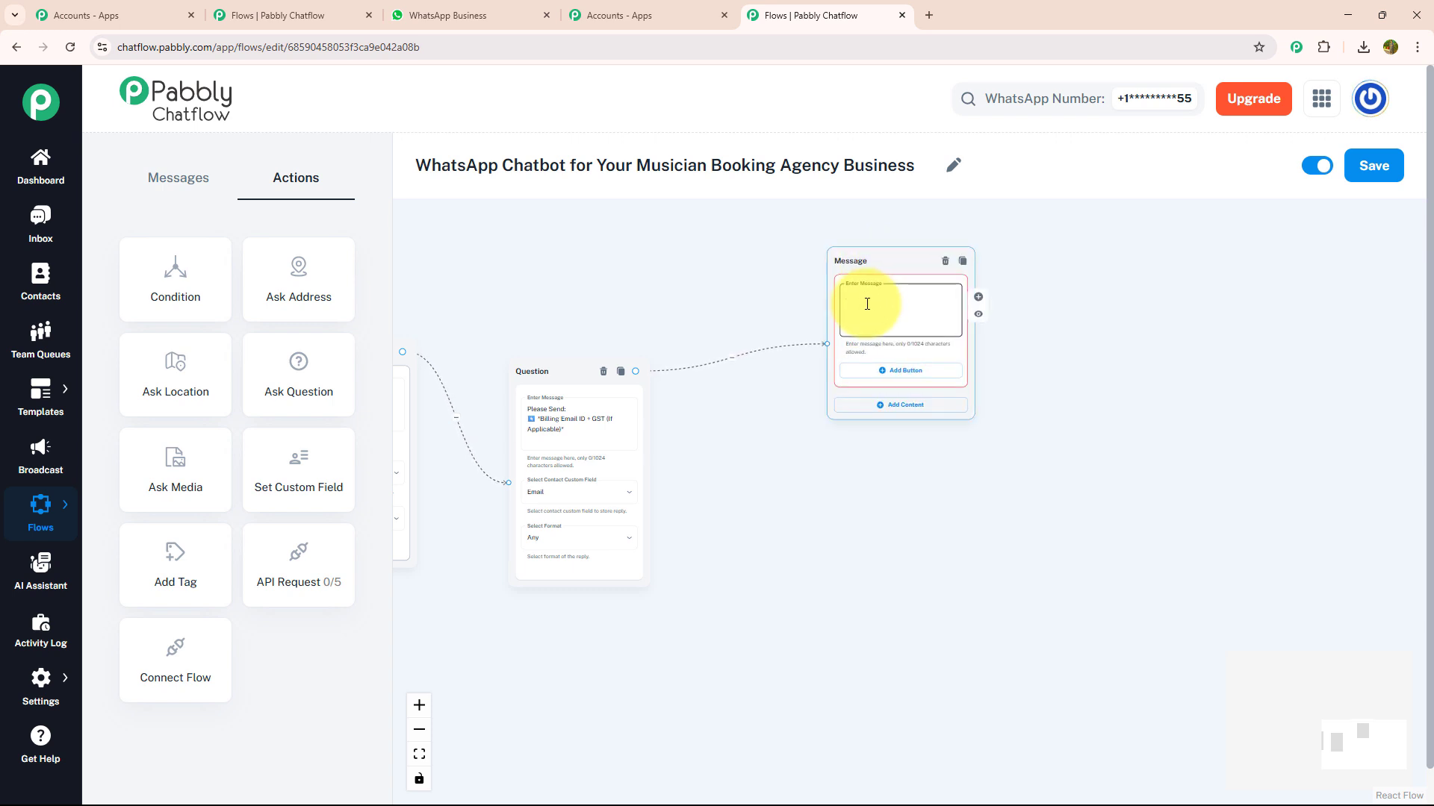
pyautogui.write("📩 We'll Send A Booking Confirmation + Payment Link 🧾 50% Advance Required To Reserve The Slot")
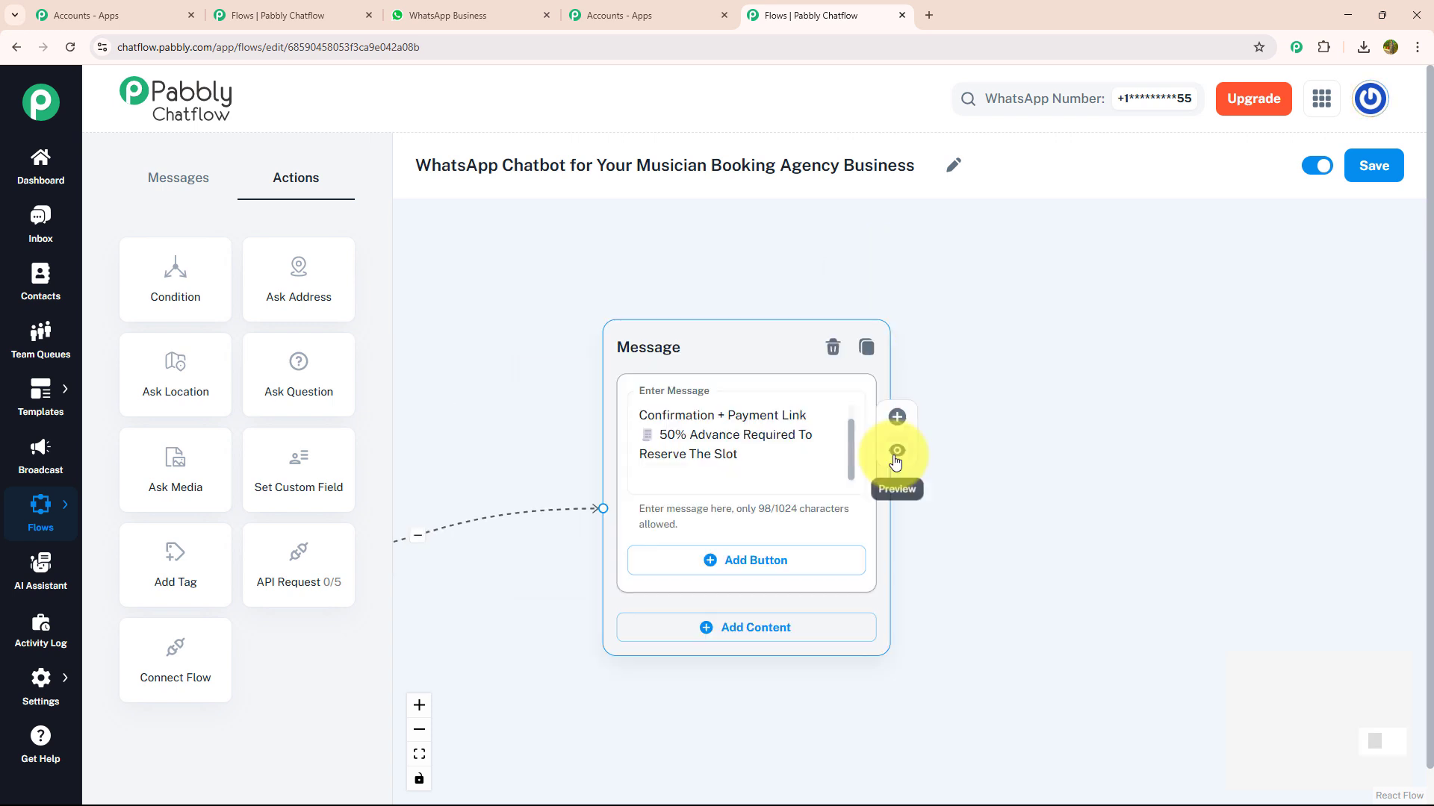
pyautogui.click(896, 449)
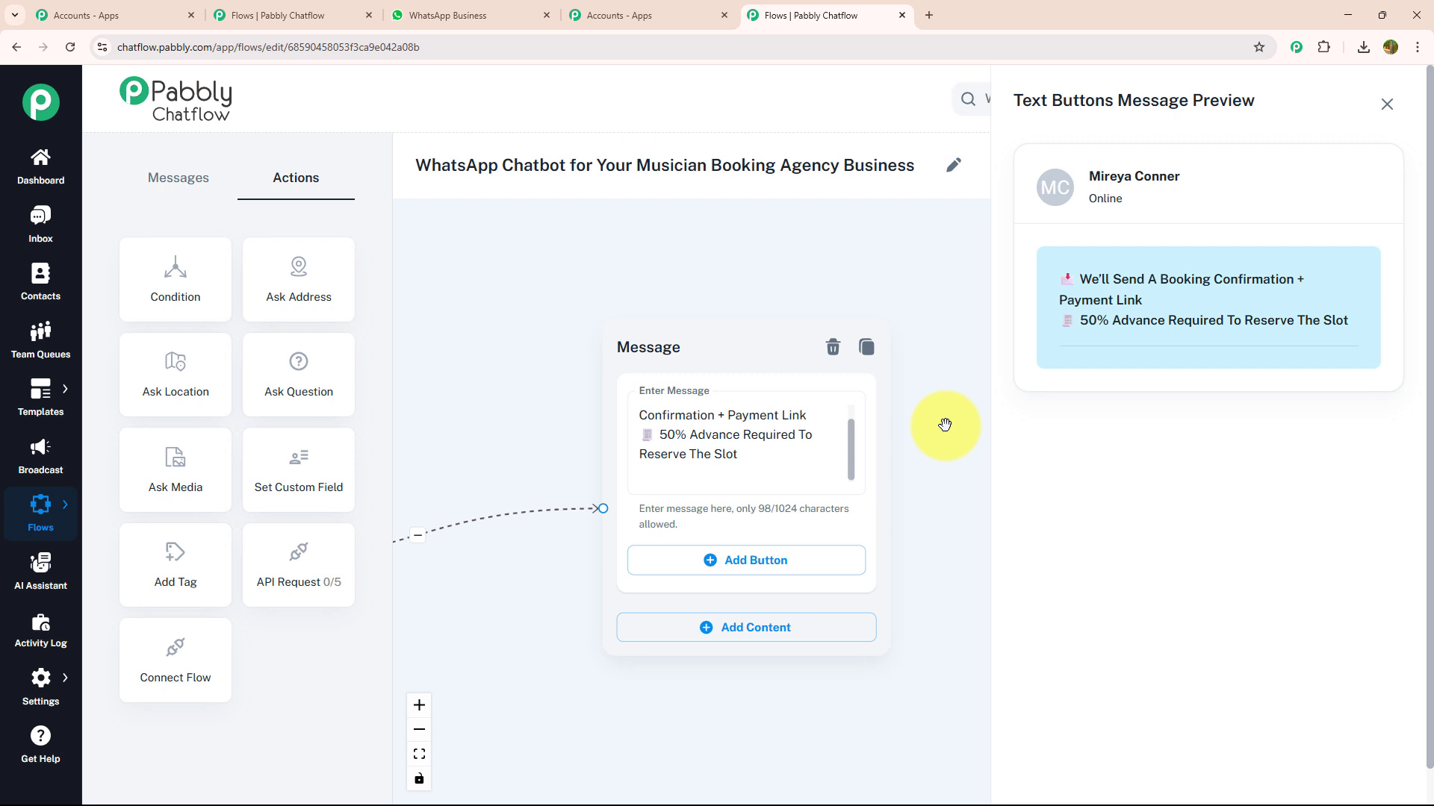
pyautogui.click(1387, 104)
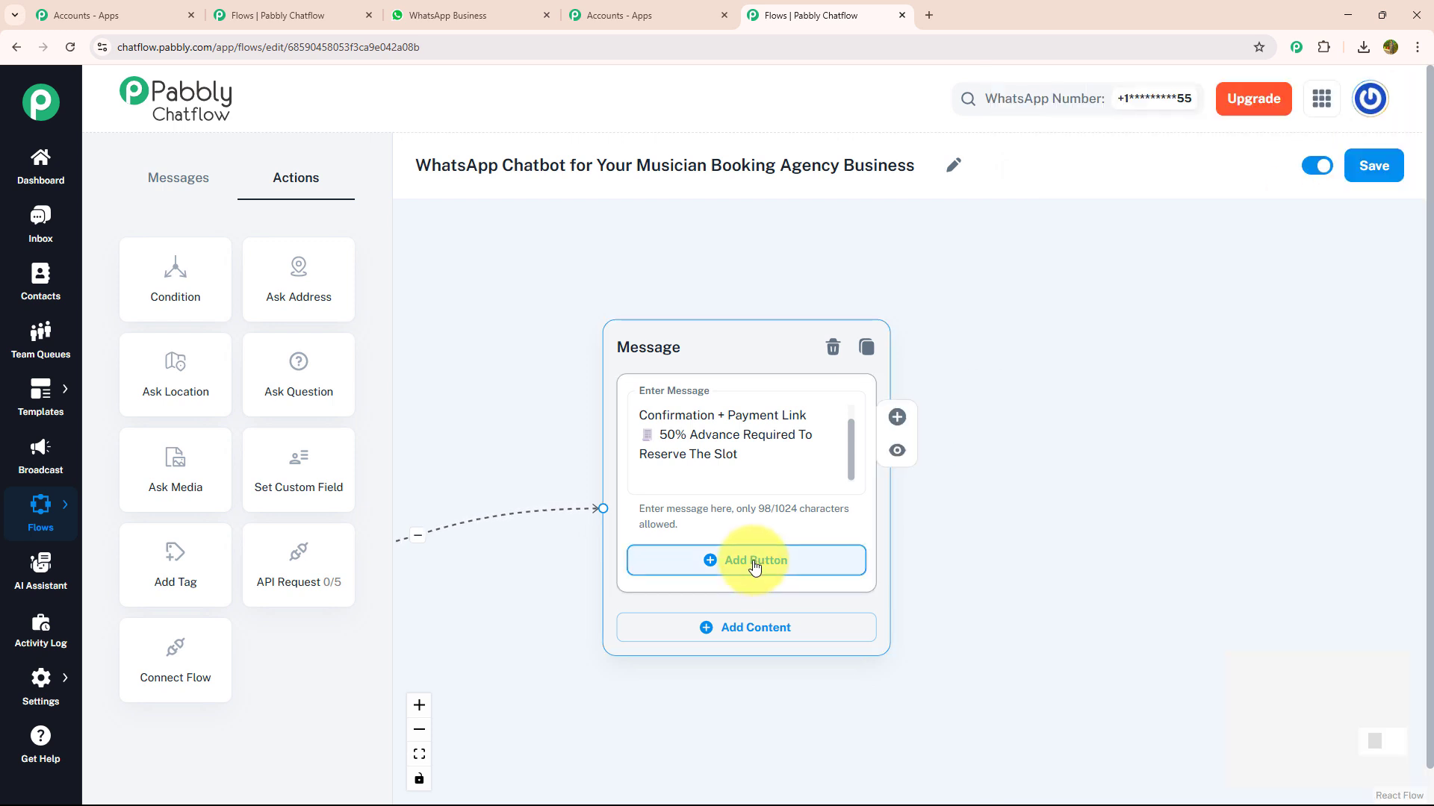
# Add Menu 📋 and Talk to Support 🚨 buttons to the booking confirmation message and link Menu to the welcome message node.
pyautogui.click(755, 568)
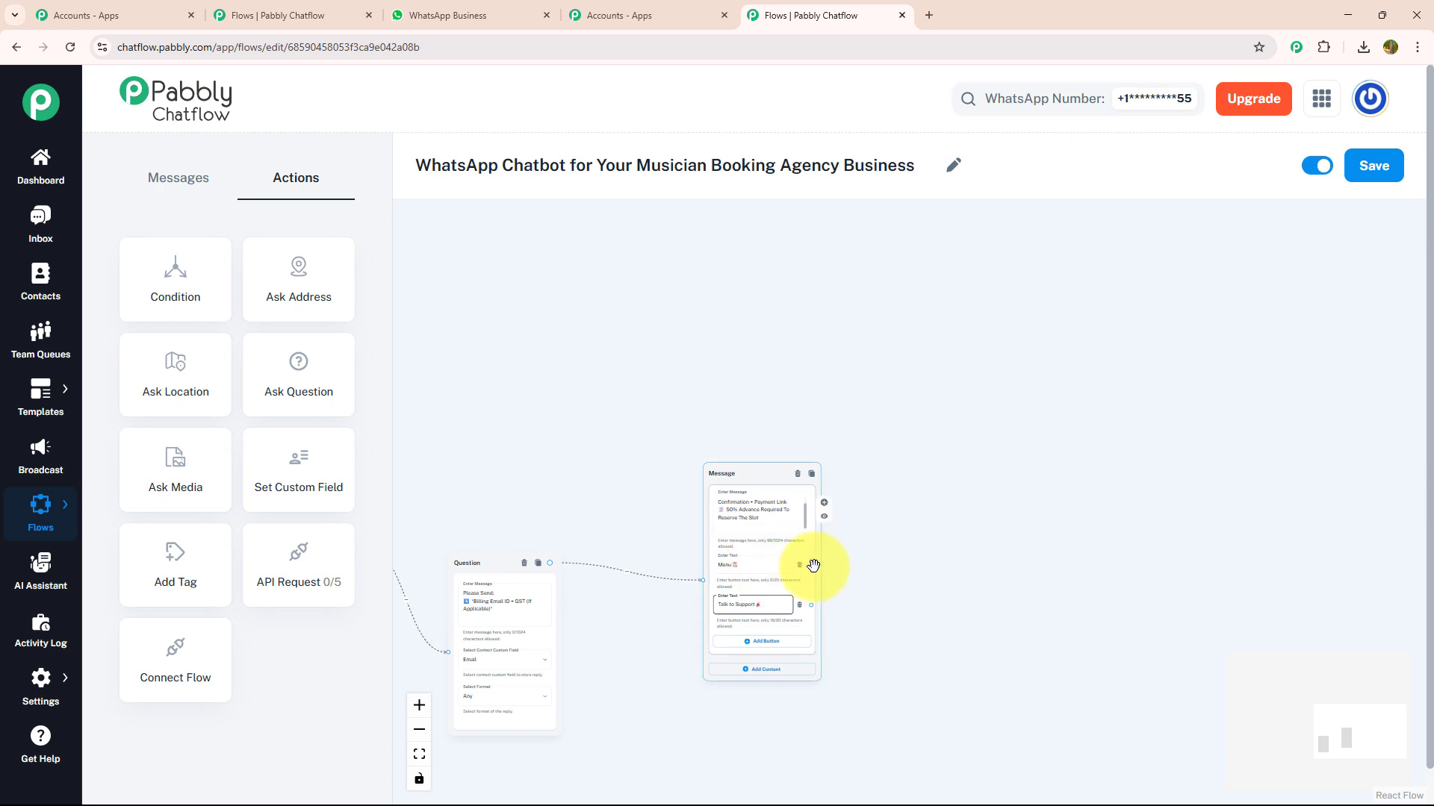
pyautogui.moveTo(812, 565); pyautogui.dragTo(781, 357)
pyautogui.moveTo(1097, 332); pyautogui.dragTo(809, 298)
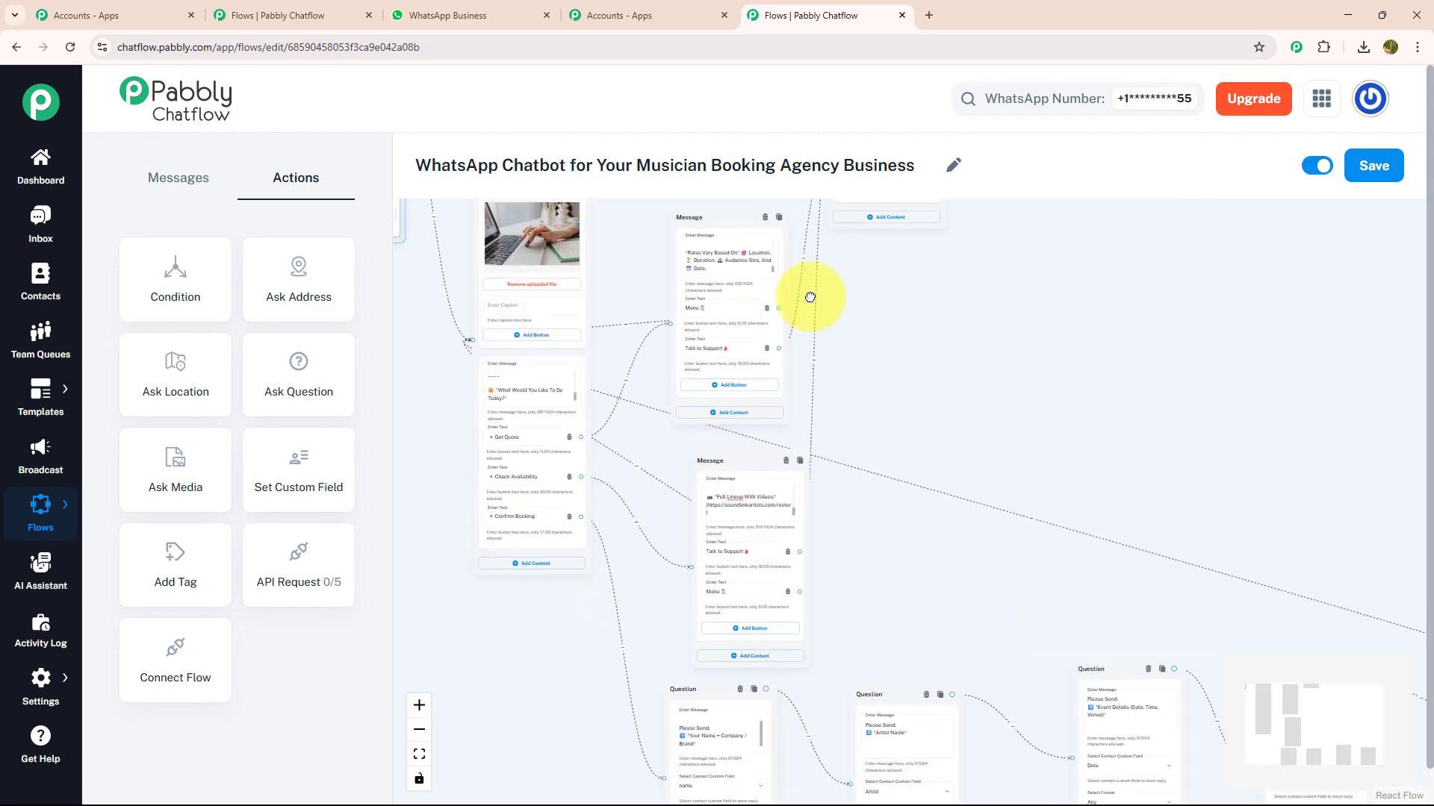
# Link the booking confirmation message's Talk to Support button to the booking team availability message.
pyautogui.moveTo(1381, 508); pyautogui.dragTo(1147, 413)
pyautogui.moveTo(1143, 546); pyautogui.dragTo(586, 345)
pyautogui.scroll(-3, 966, 384)
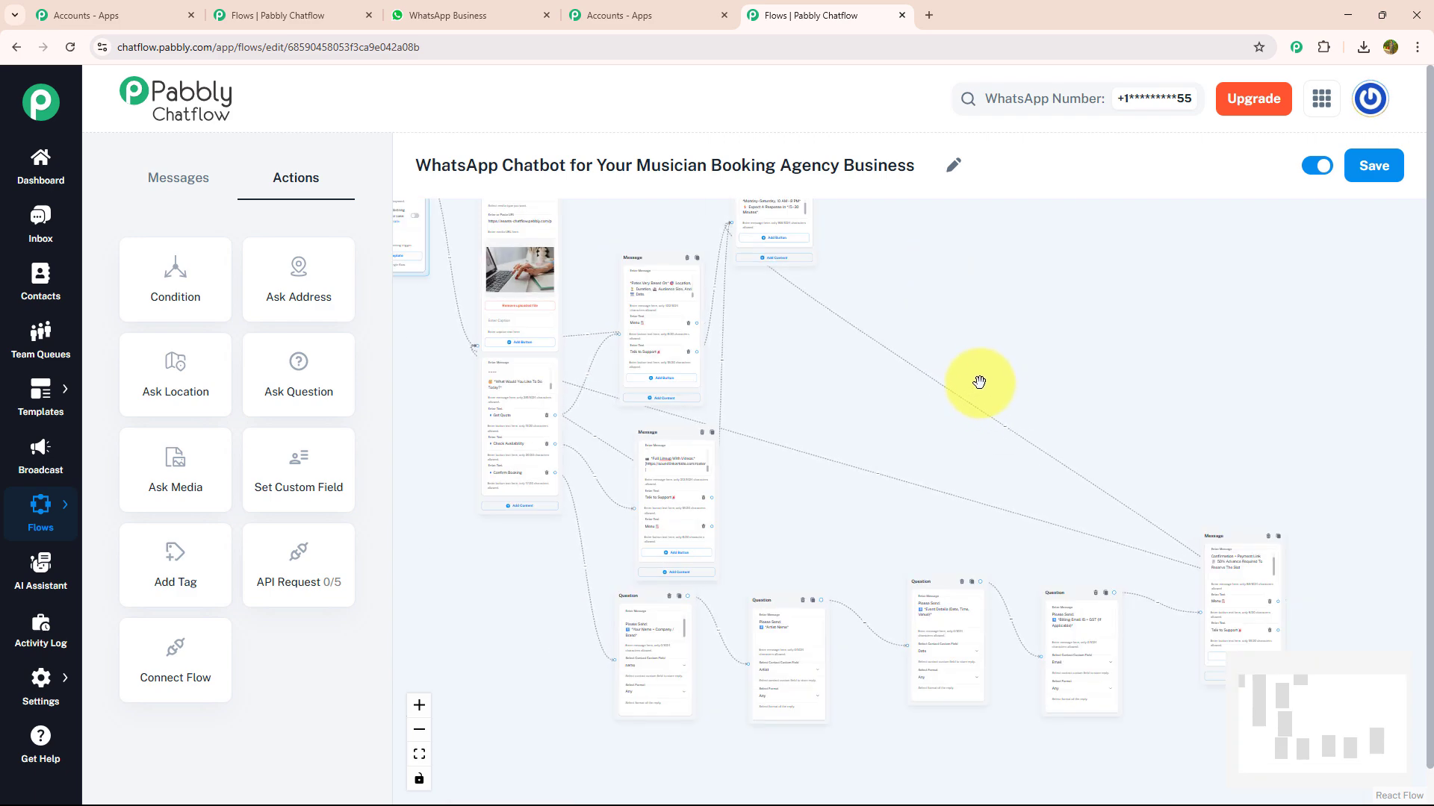
pyautogui.moveTo(906, 311); pyautogui.dragTo(1072, 419)
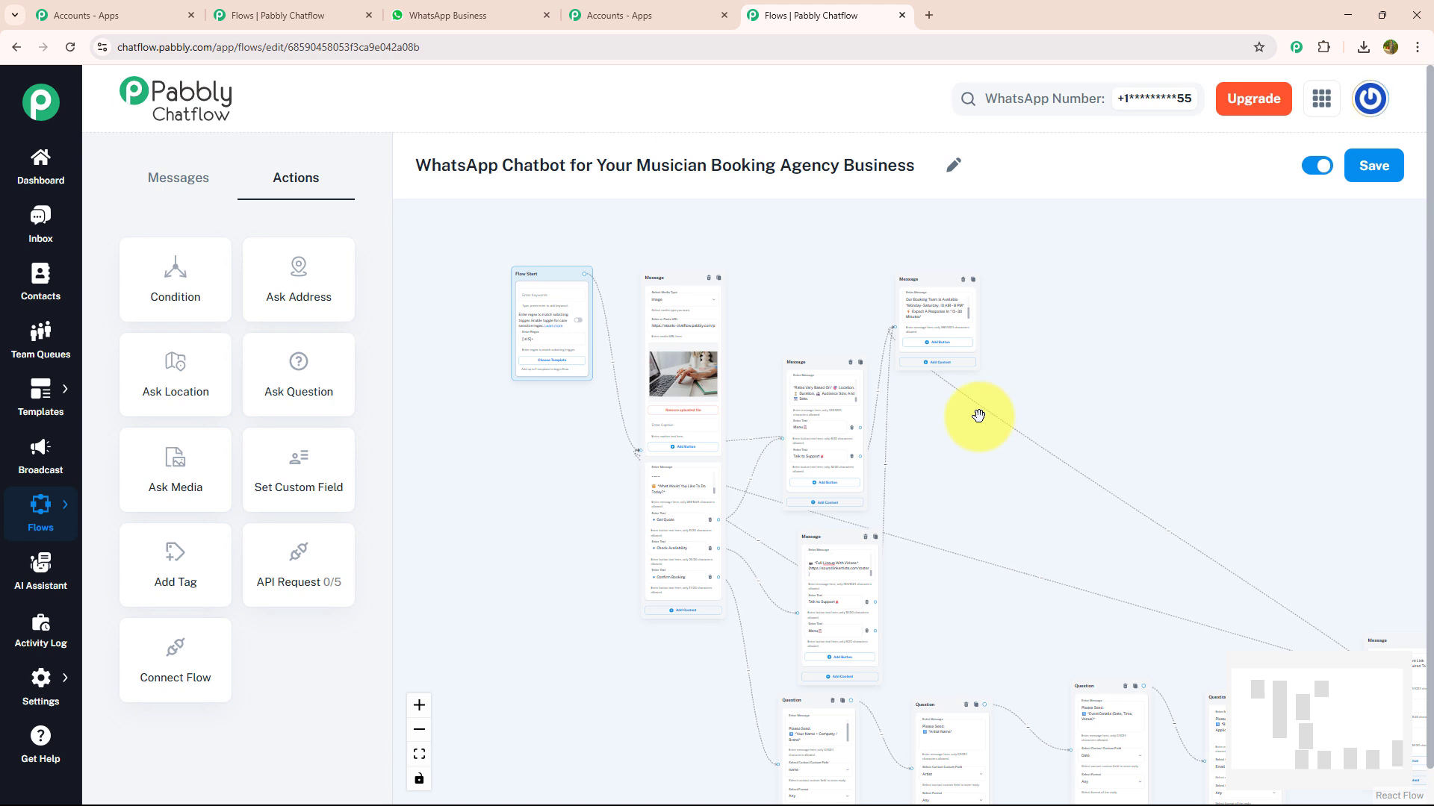